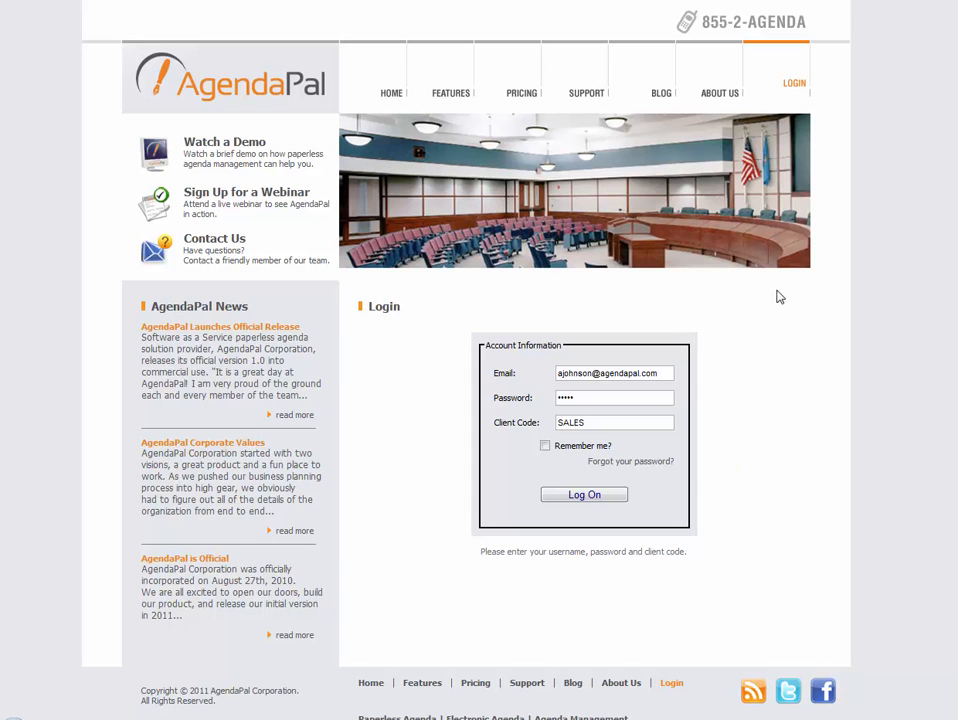
# Log on to AgendaPal with the prefilled e-mail, password and client code
pyautogui.click(606, 497)
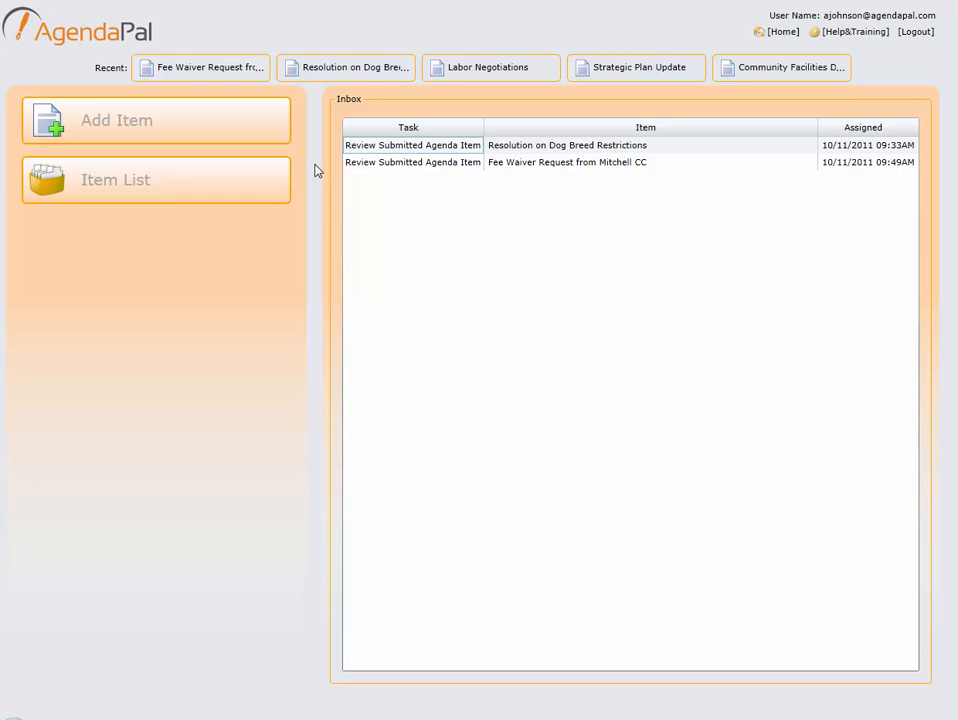
# Add a new agenda item named '10-19-2011 Ten Year Plan to Eliminate Homelessness'
pyautogui.click(203, 129)
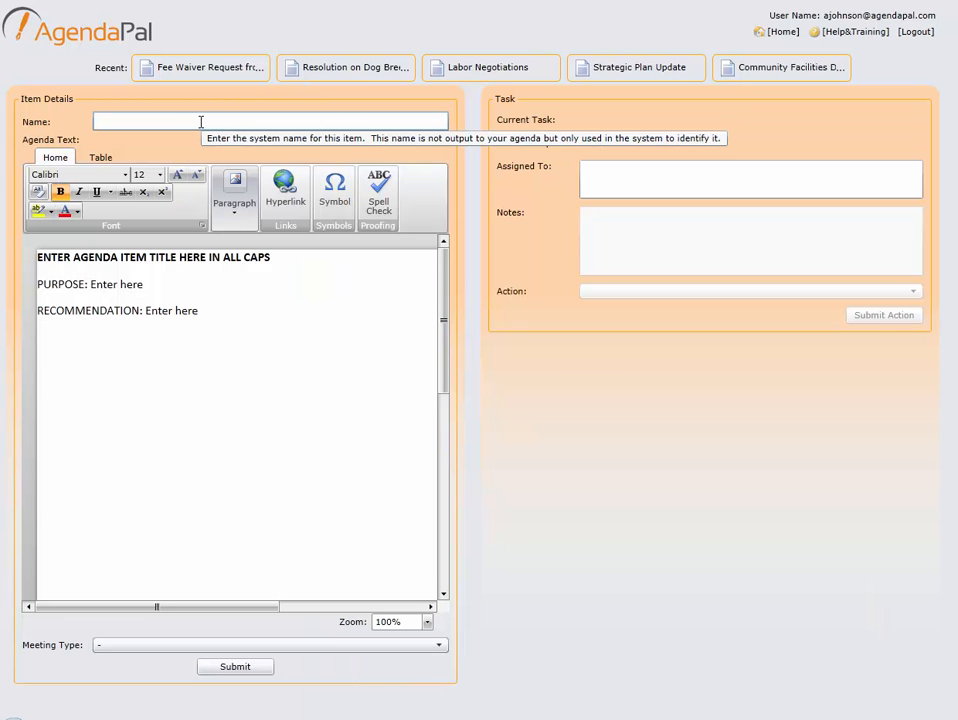
pyautogui.click(111, 121)
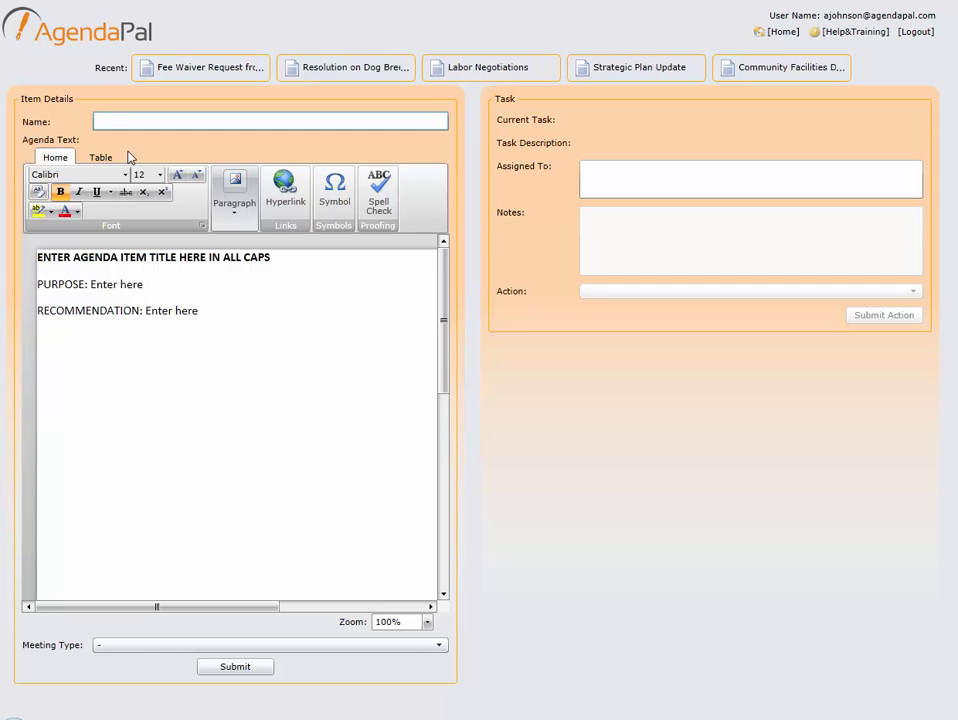
pyautogui.write('10-19-2011')
pyautogui.write('Ten Year Plan to Eliminate Homelessness')
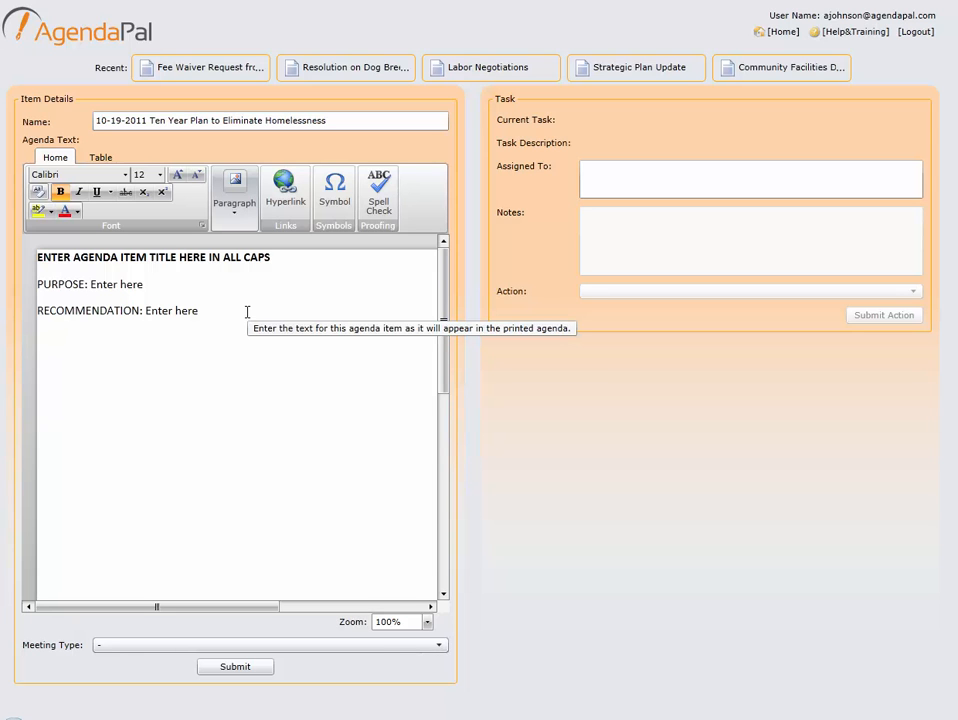
# Replace the title and PURPOSE placeholders with the ADOPT RESOLUTION 11-XX heading and purpose paragraph
pyautogui.moveTo(272, 257); pyautogui.dragTo(25, 260)
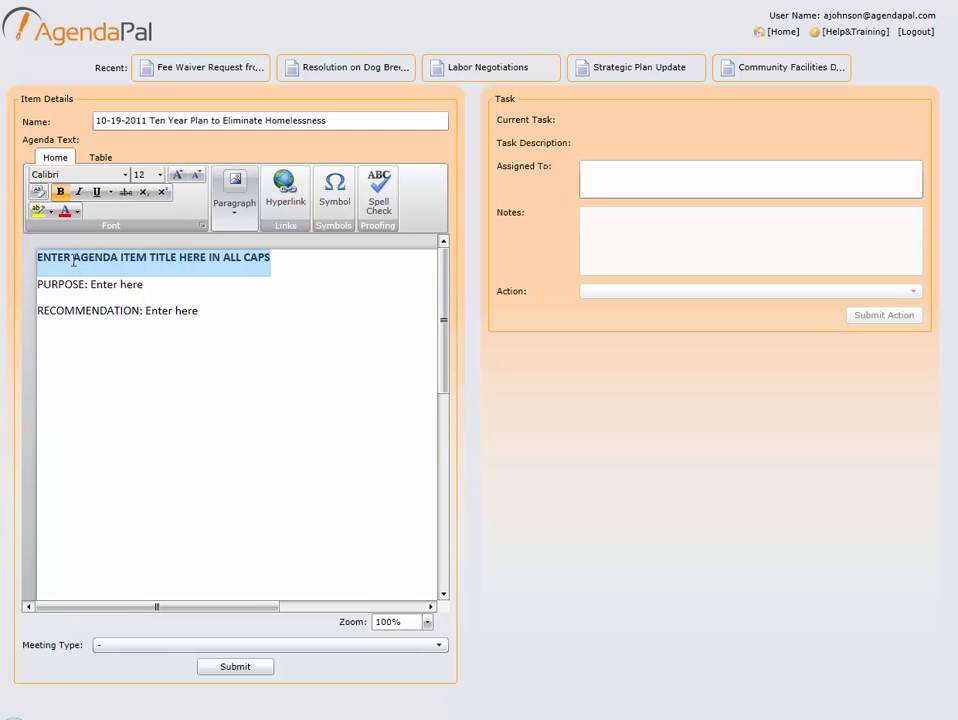
pyautogui.write('11-XX ADOPTING A TEN YEAR PLAN TO ELIMINATE HOMELESSNESS WITHIN CITY LIMITS')
pyautogui.press('Down')
pyautogui.press('Home')
pyautogui.press('Up')
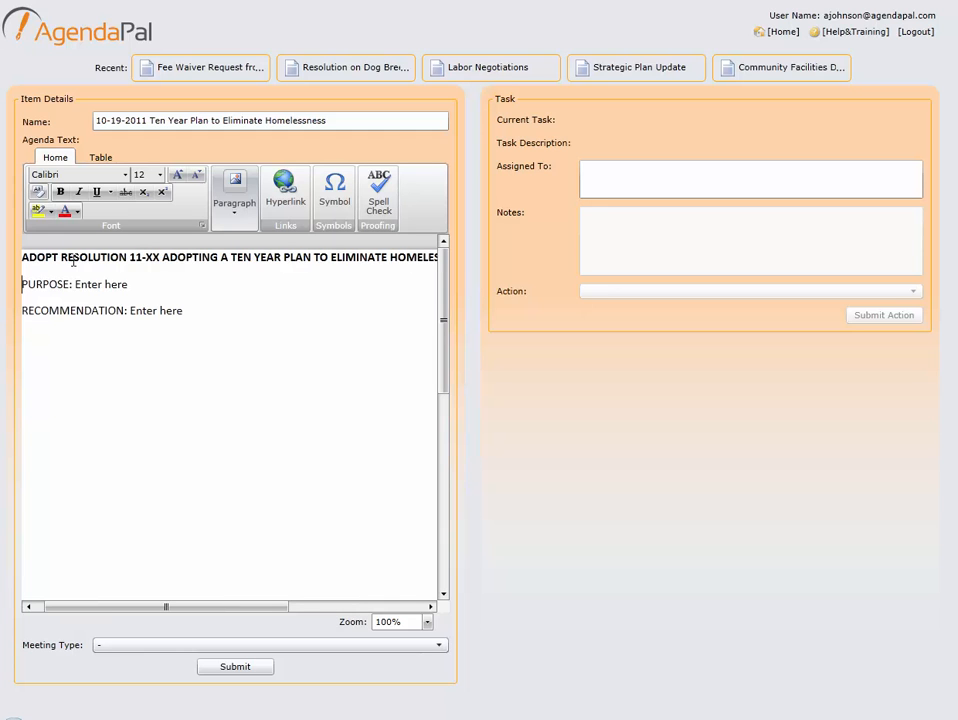
pyautogui.hotkey('ctrl', 'Right')
pyautogui.hotkey('shift', 'End')
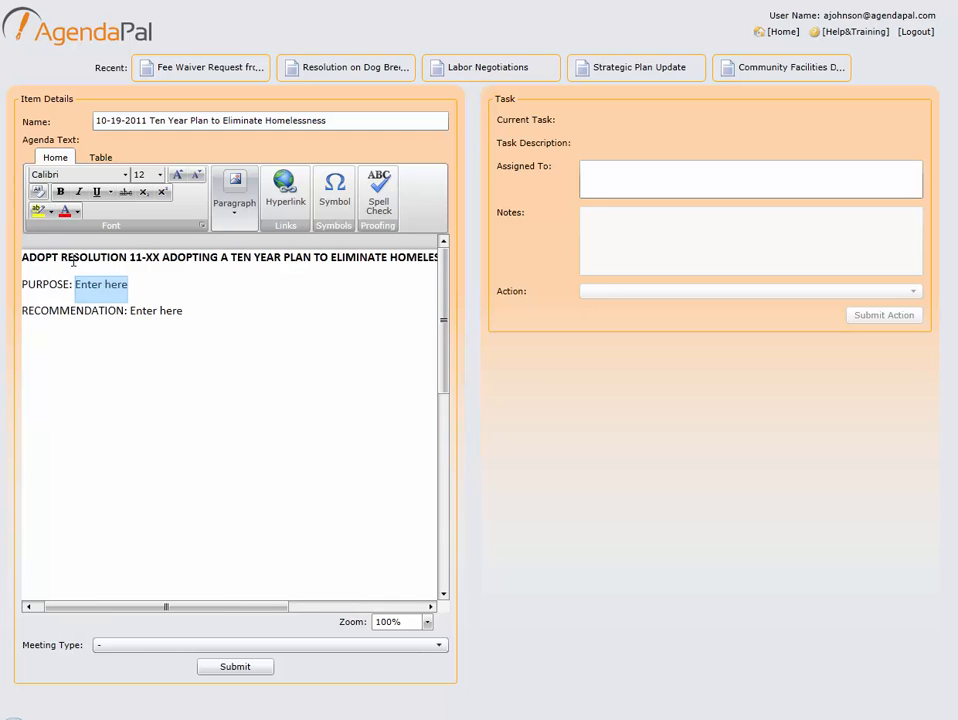
pyautogui.hotkey('ctrl', 'v')
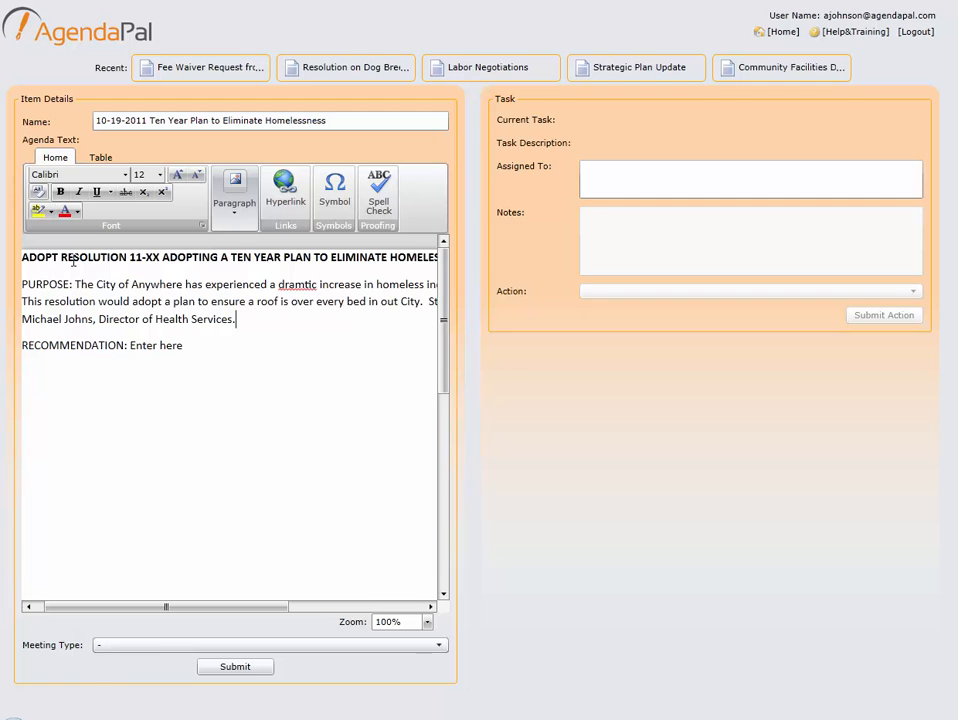
# Paste the approval recommendation over the RECOMMENDATION placeholder
pyautogui.press('Down')
pyautogui.press('Home')
pyautogui.hotkey('ctrl', 'Right')
pyautogui.hotkey('shift', 'Right')
pyautogui.hotkey('shift', 'Right')
pyautogui.hotkey('shift', 'Right')
pyautogui.hotkey('shift', 'Right')
pyautogui.hotkey('shift', 'Right')
pyautogui.hotkey('shift', 'Right')
pyautogui.hotkey('shift', 'Right')
pyautogui.hotkey('shift', 'Right')
pyautogui.hotkey('shift', 'Right')
pyautogui.hotkey('shift', 'Right')
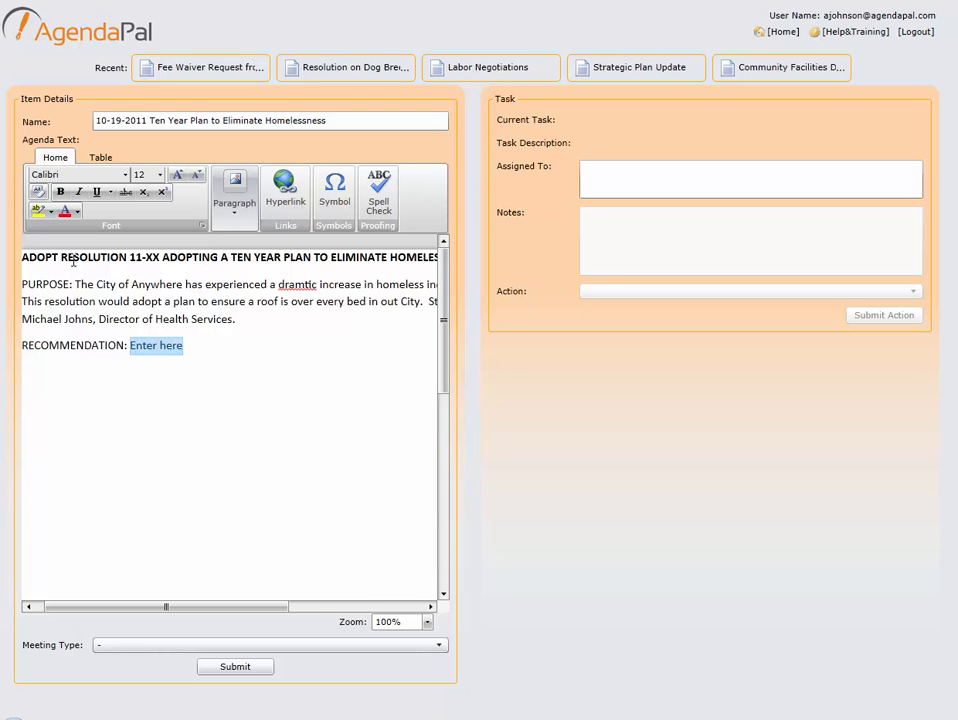
pyautogui.press('End')
pyautogui.hotkey('shift', 'Left')
pyautogui.hotkey('shift', 'Left')
pyautogui.hotkey('shift', 'Left')
pyautogui.hotkey('shift', 'Left')
pyautogui.hotkey('shift', 'Left')
pyautogui.hotkey('shift', 'Left')
pyautogui.hotkey('shift', 'Left')
pyautogui.hotkey('shift', 'Left')
pyautogui.hotkey('shift', 'Left')
pyautogui.hotkey('shift', 'Left')
pyautogui.write('Approve Resolution 11-XX adopting the Ten Year Plan to Eliminate Homelessness')
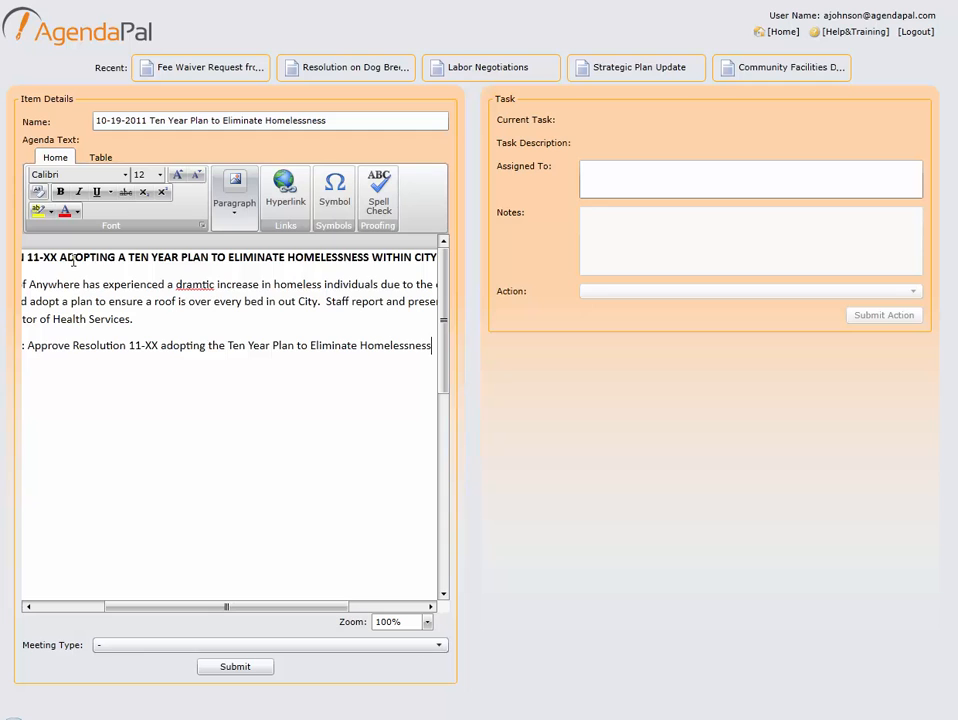
pyautogui.press('Home')
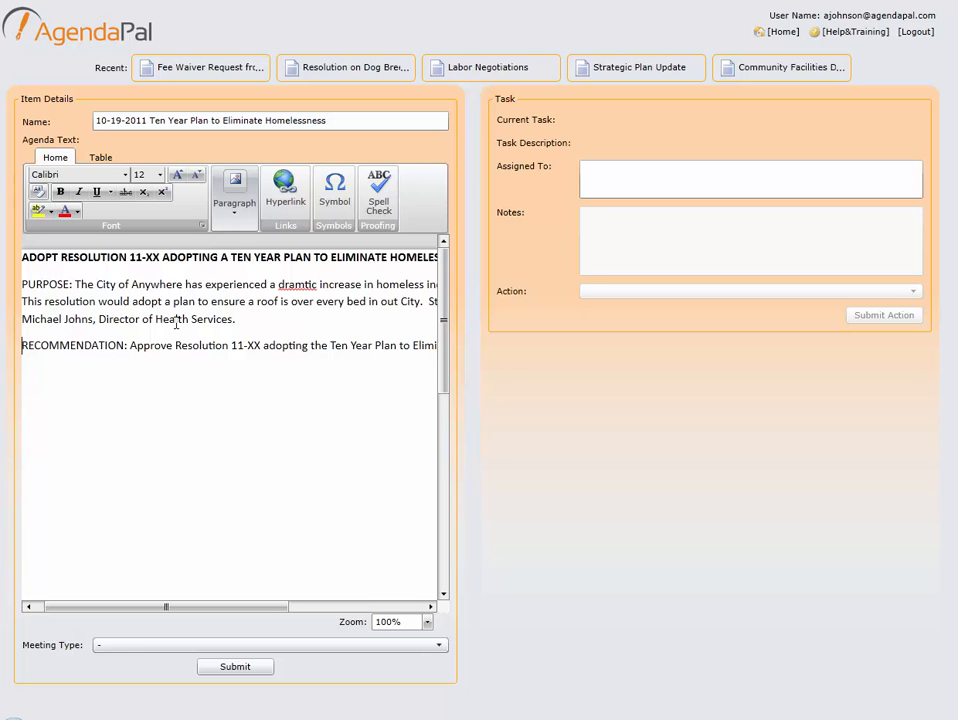
# Correct 'dramtic' to 'dramatic' and set the meeting type to Regular City Council Meeting
pyautogui.click(296, 287)
pyautogui.write('a')
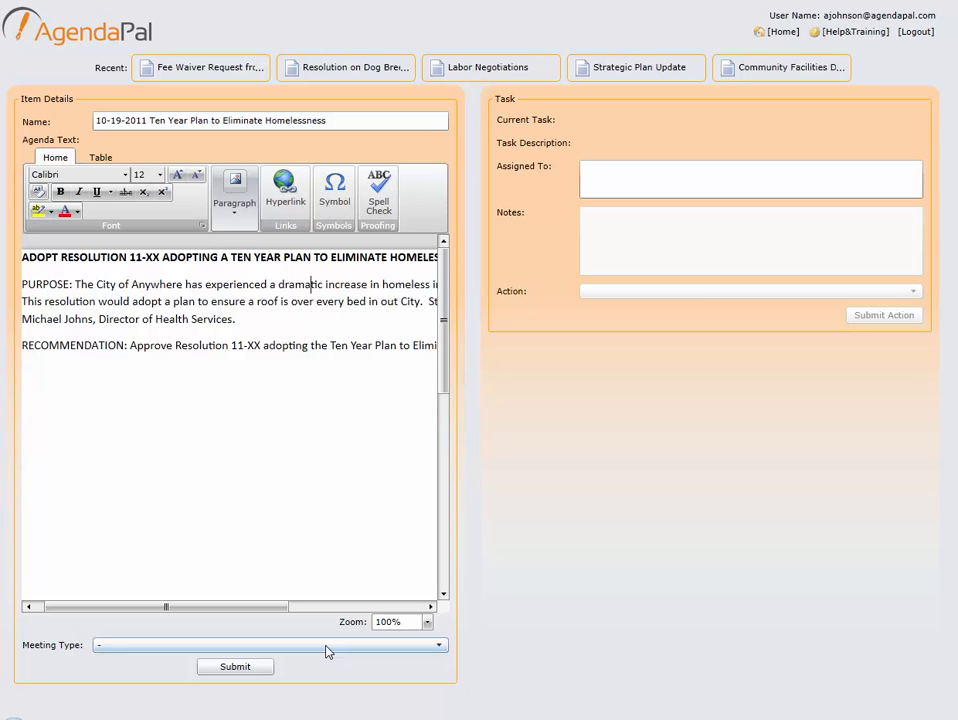
pyautogui.click(326, 651)
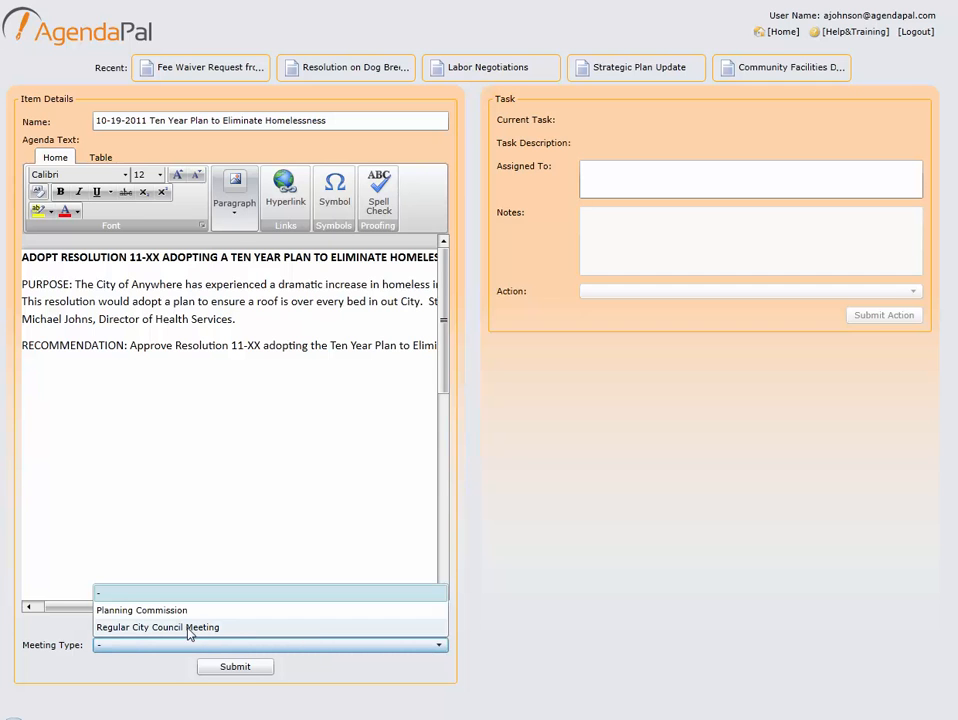
pyautogui.click(187, 627)
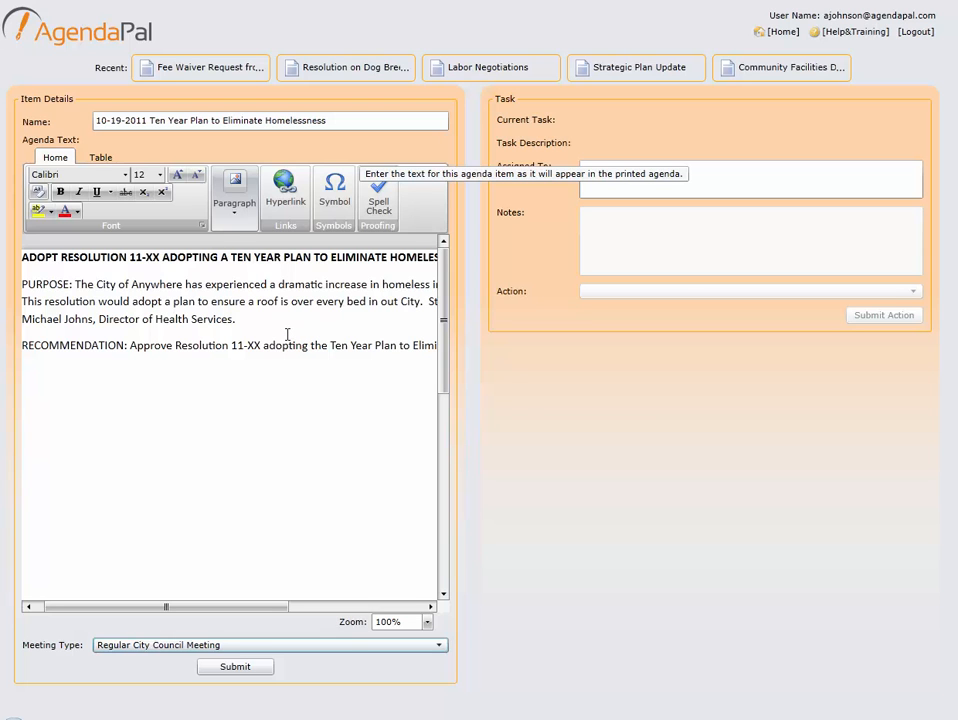
# Submit the new item and attach Staff Report.pdf
pyautogui.click(262, 669)
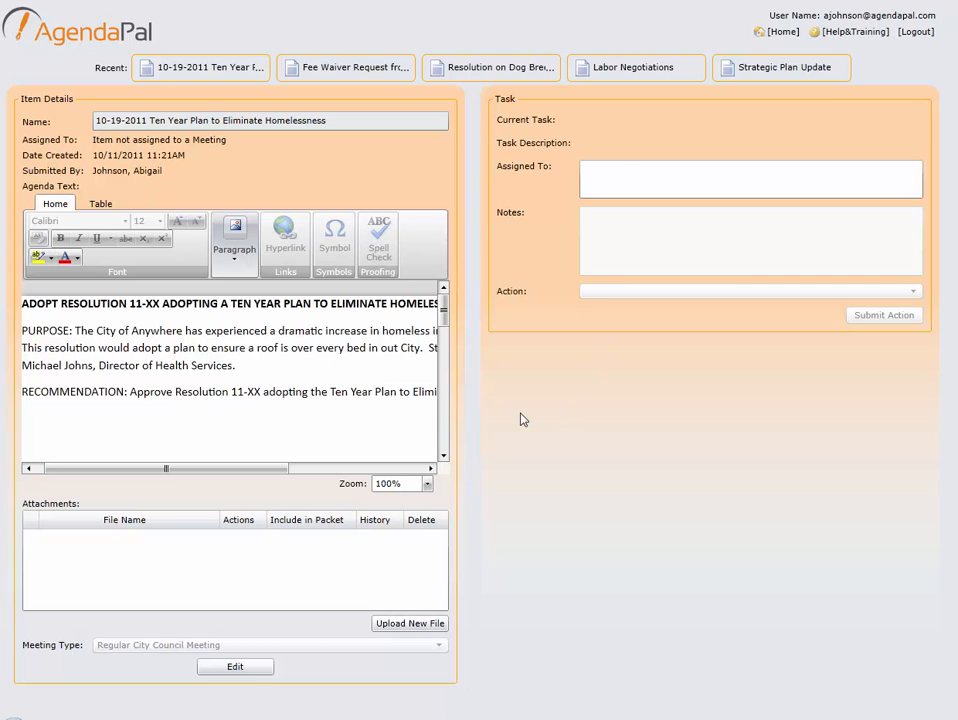
pyautogui.click(432, 626)
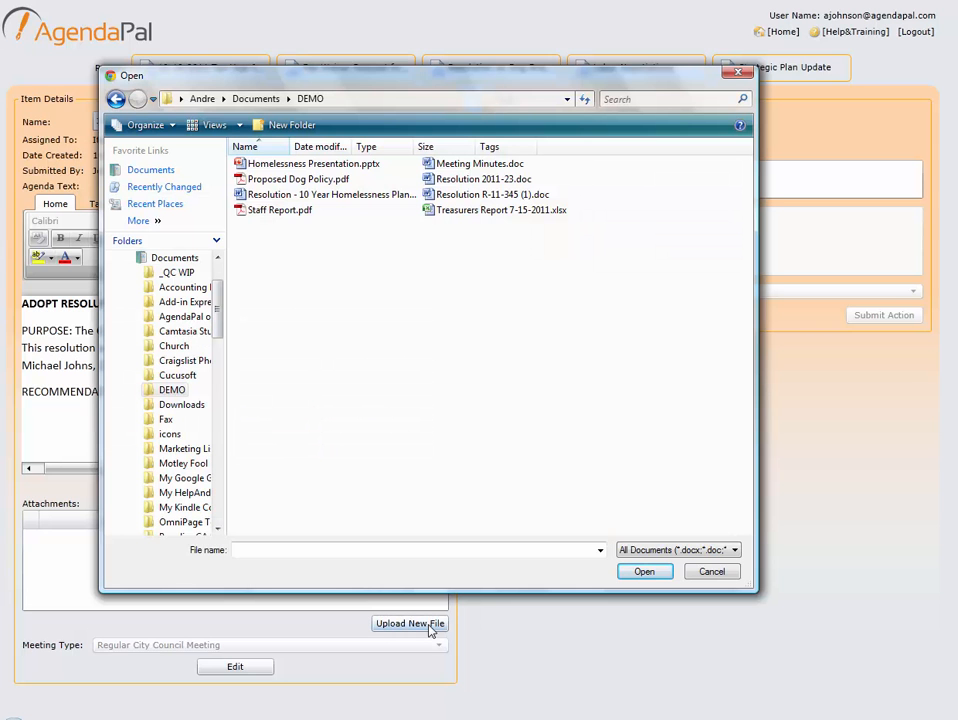
pyautogui.click(287, 212)
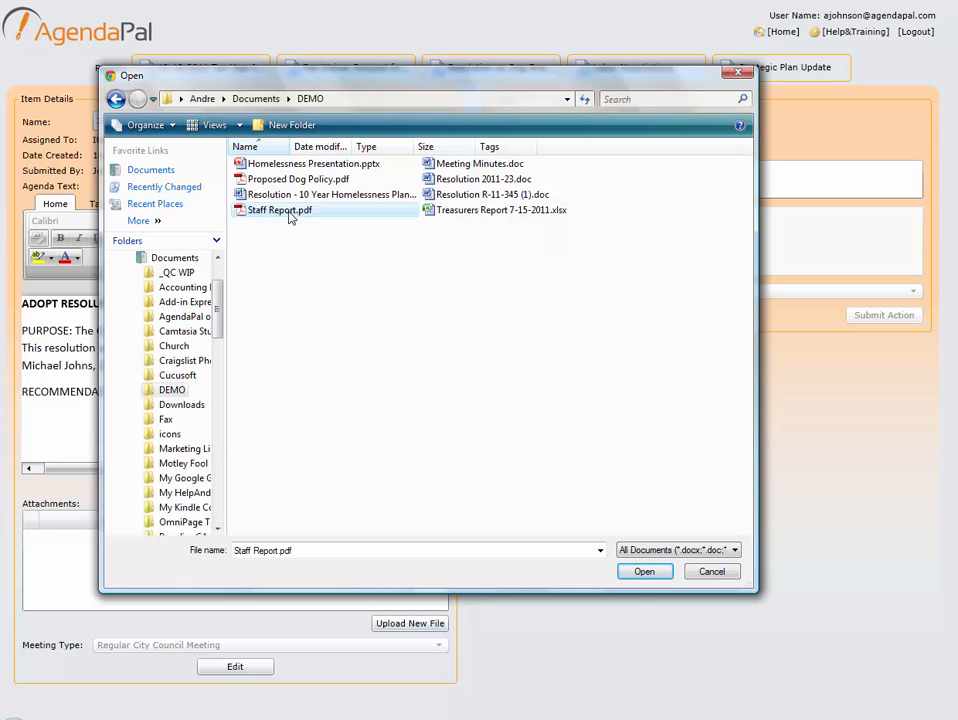
pyautogui.click(645, 574)
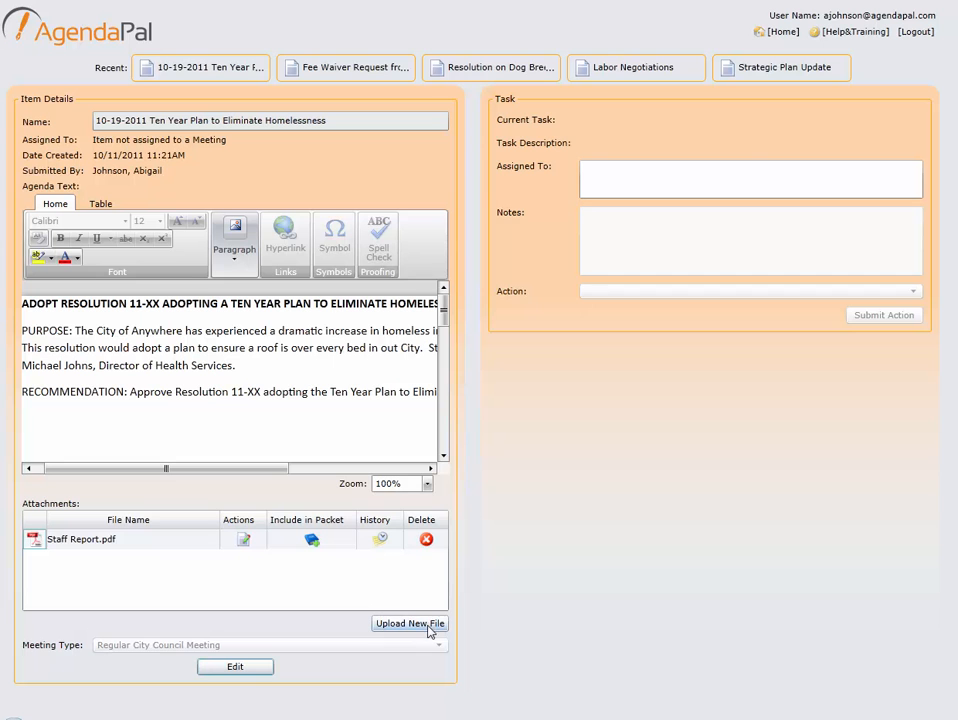
# Attach Homelessness Presentation.pptx and Resolution - 10 Year Homelessness Plan.doc
pyautogui.click(430, 628)
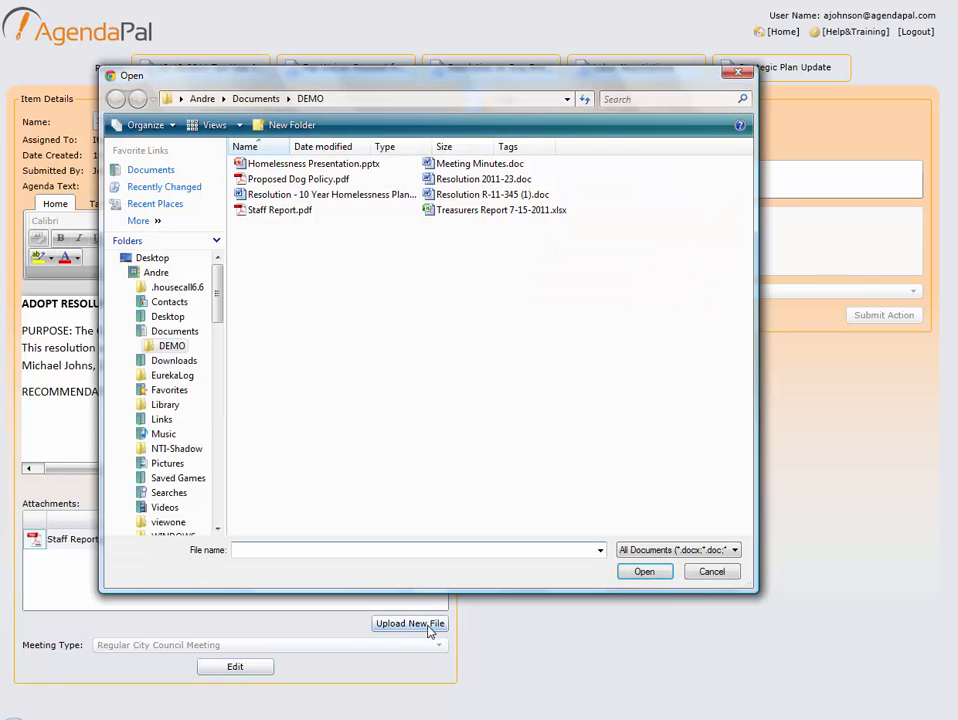
pyautogui.doubleClick(311, 165)
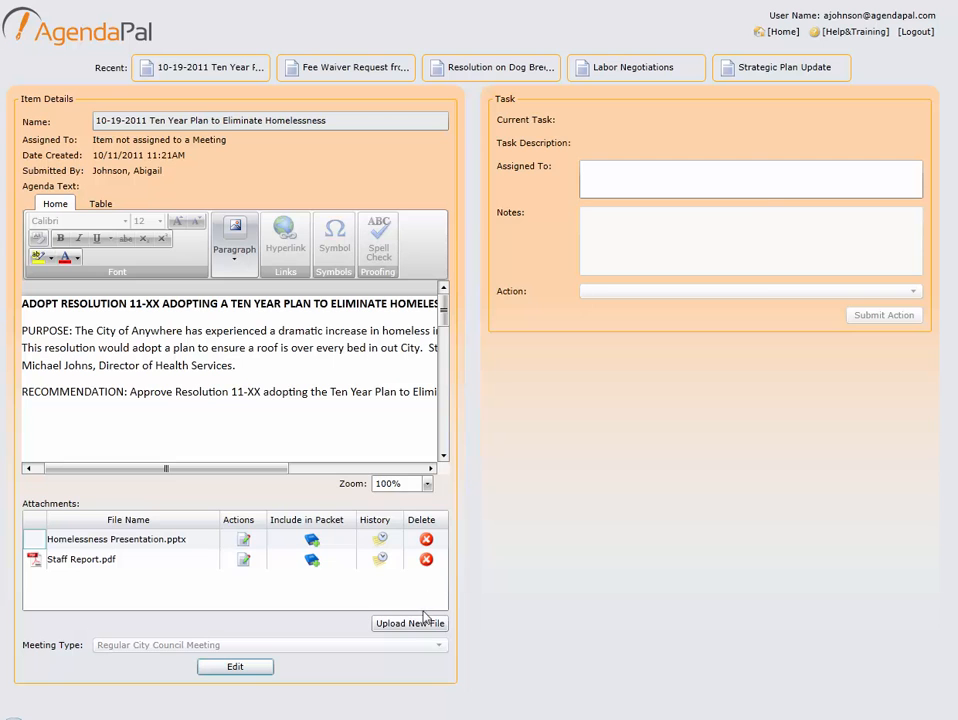
pyautogui.click(420, 623)
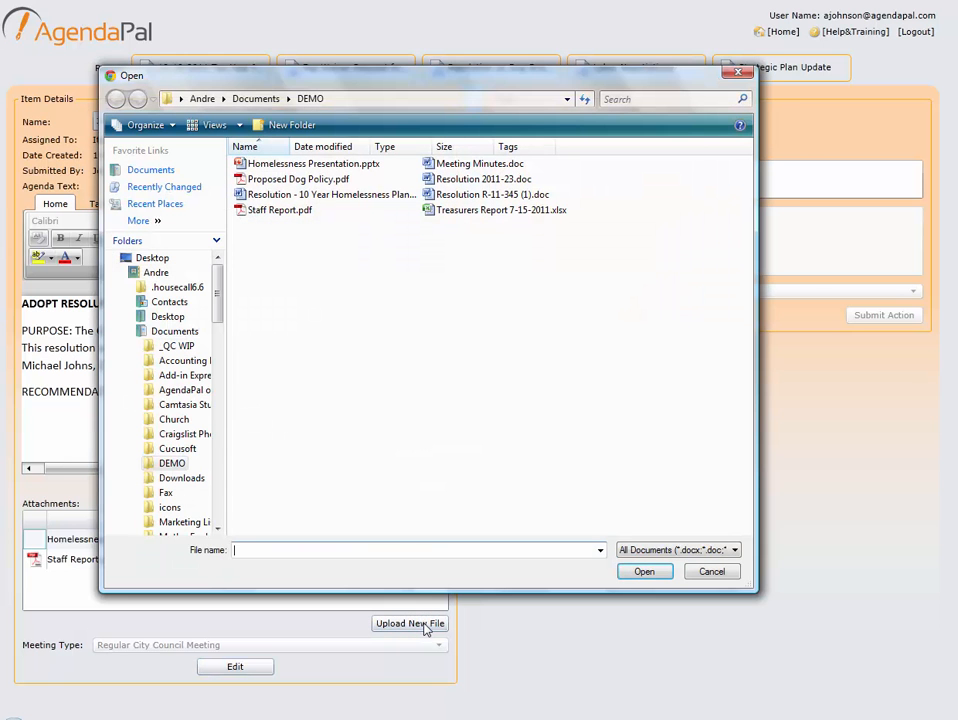
pyautogui.click(348, 195)
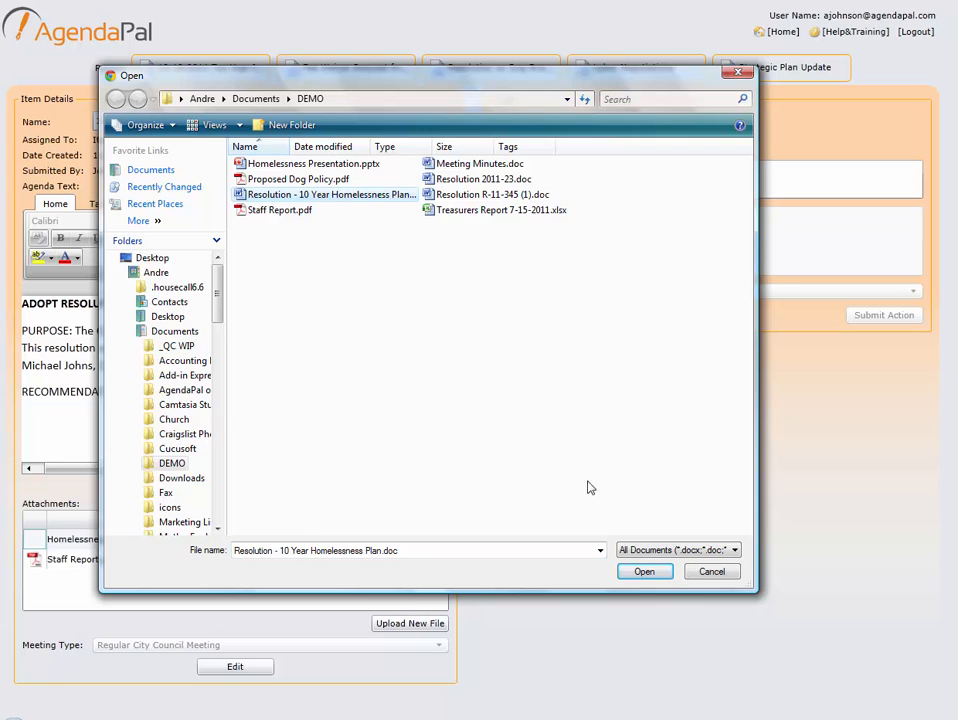
pyautogui.click(645, 572)
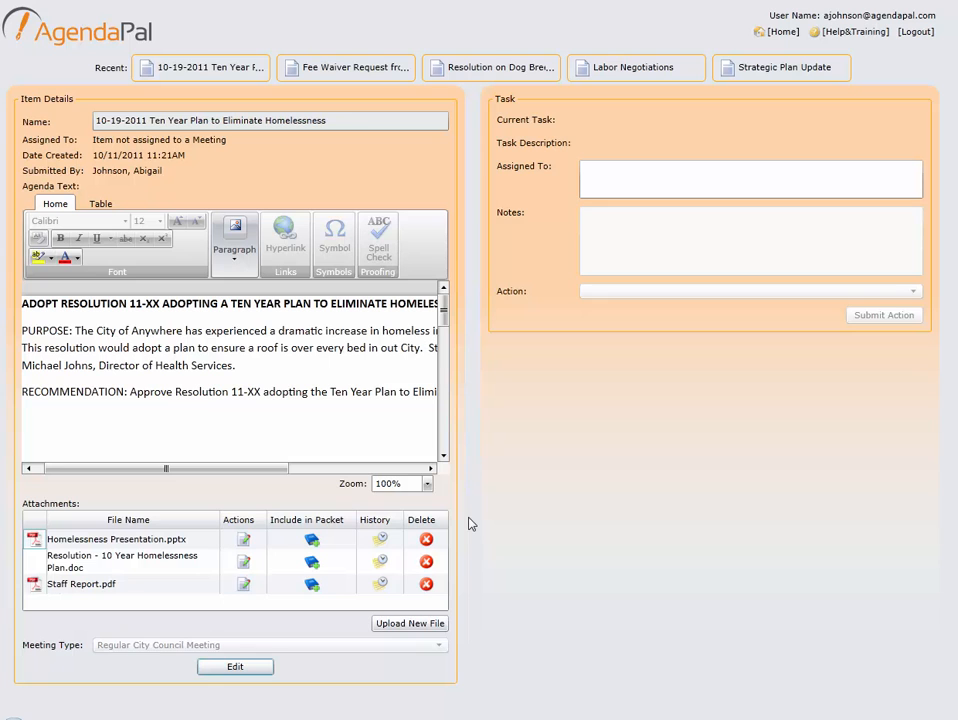
# Reload the Ten Year Plan item, exclude Staff Report.pdf from the agenda packet, and go Home
pyautogui.click(222, 75)
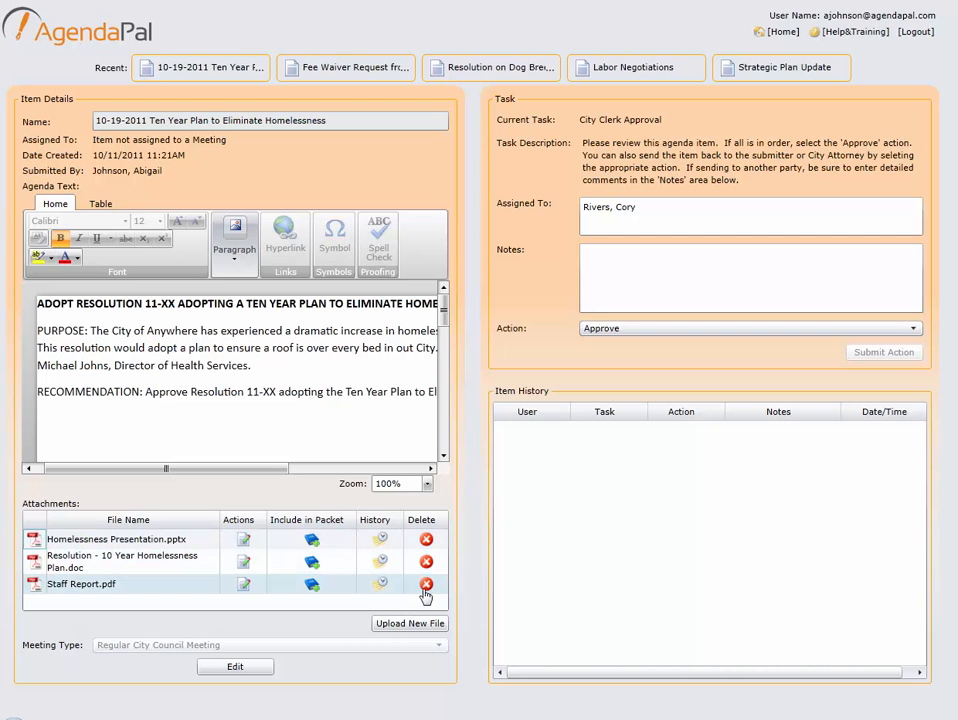
pyautogui.click(313, 587)
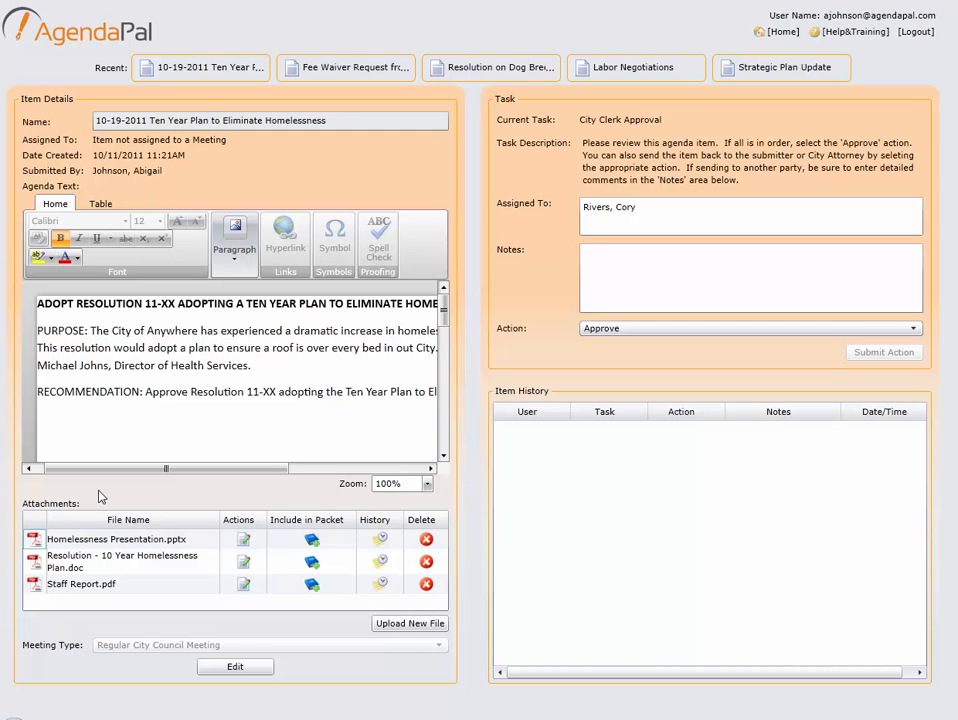
pyautogui.click(87, 34)
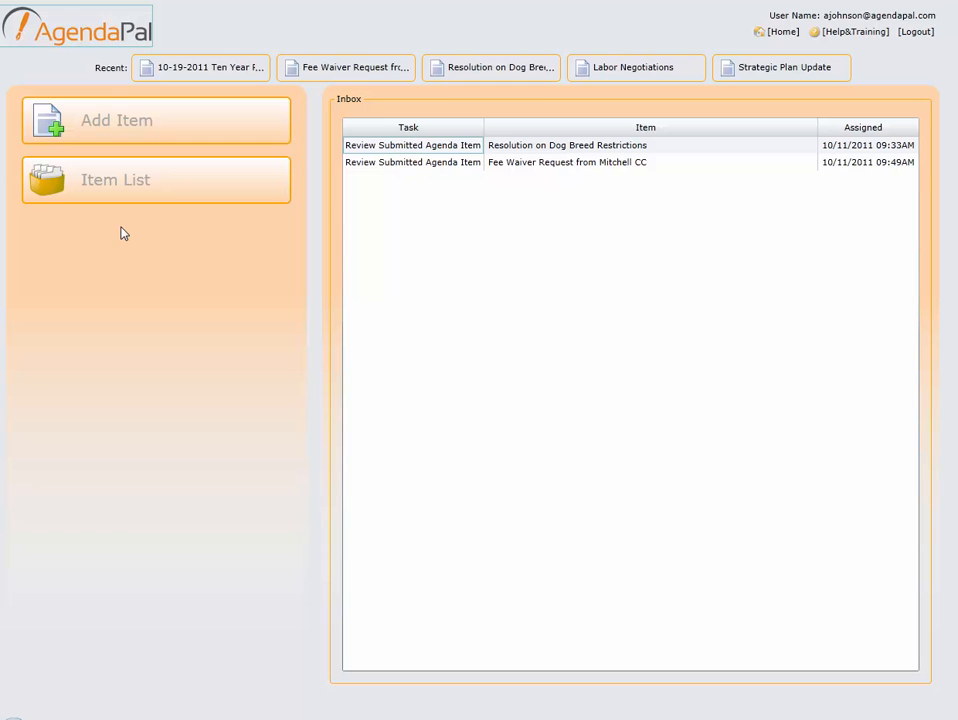
# Log out of AgendaPal from the Home Inbox page
pyautogui.click(916, 32)
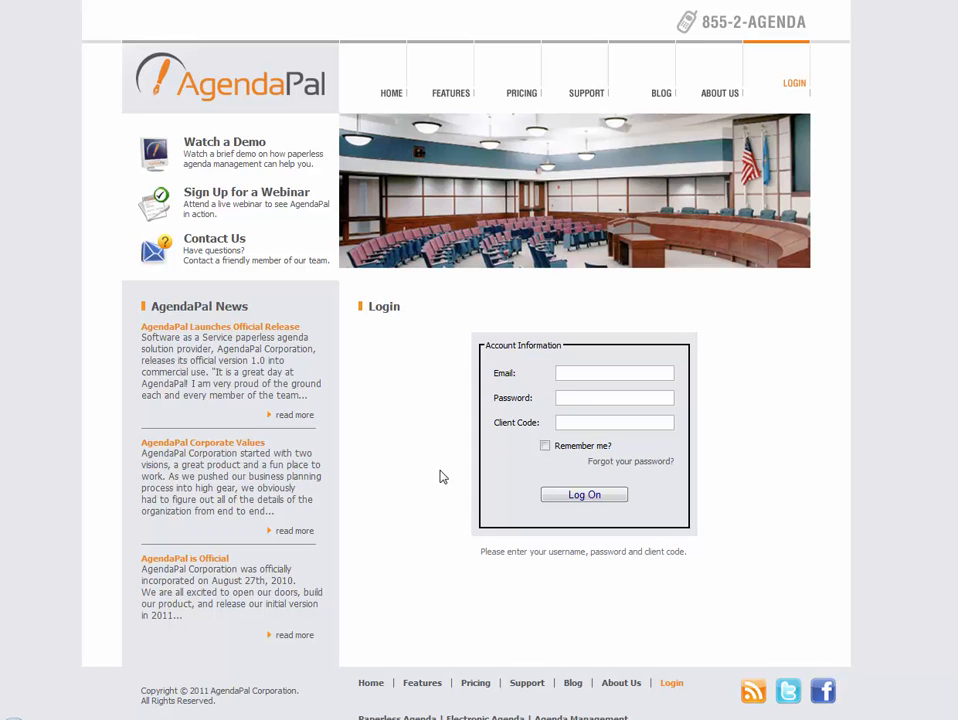
# Bring up the Gmail City Clerk Approval task notification and close it
pyautogui.click(432, 718)
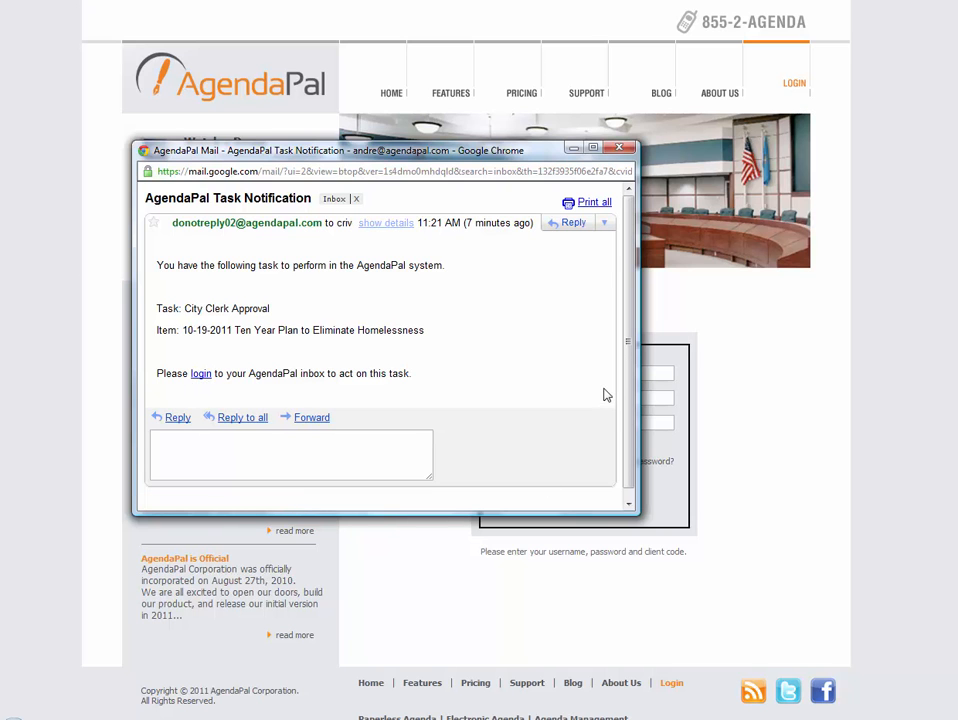
pyautogui.click(619, 148)
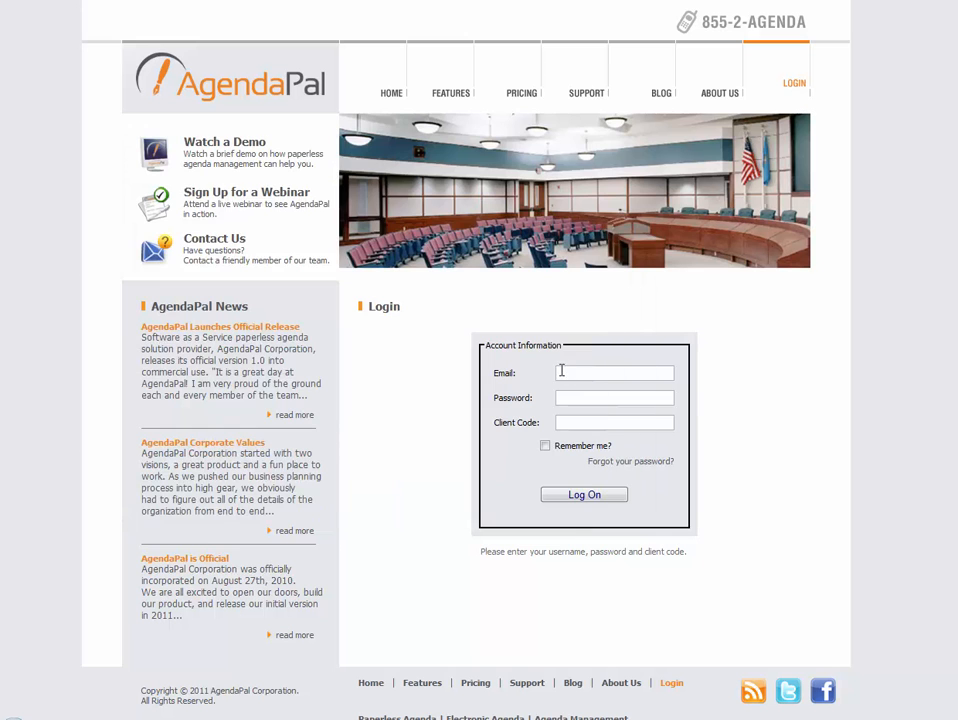
# Sign in with the city clerk's e-mail, password and client code, then open the Ten Year Plan task
pyautogui.click(588, 372)
pyautogui.write('criver')
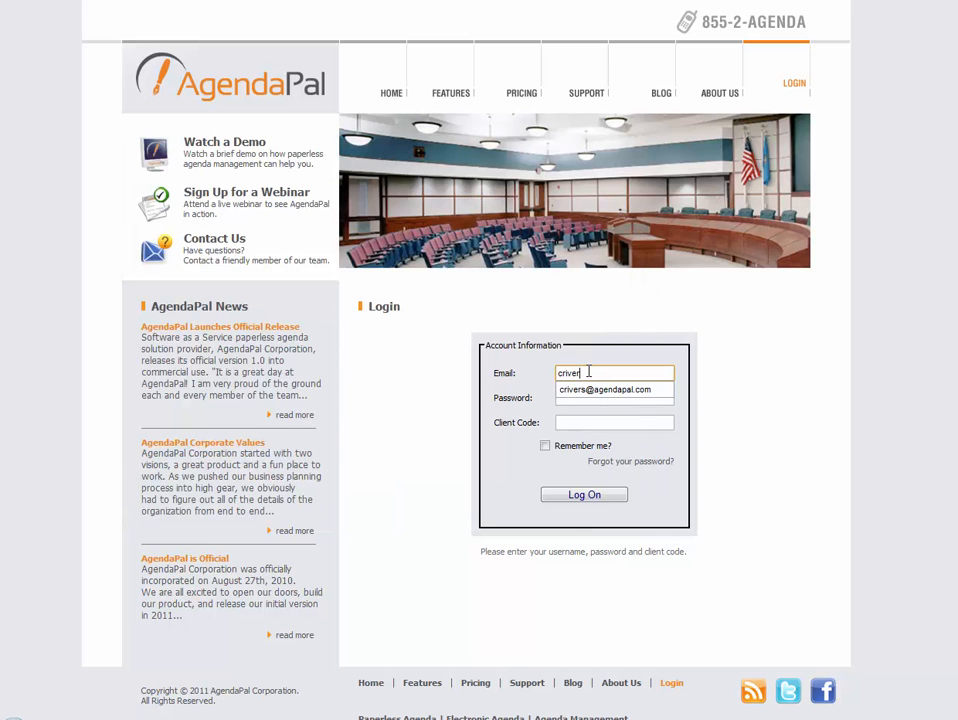
pyautogui.press('Down')
pyautogui.press('Tab')
pyautogui.write('*****')
pyautogui.press('Tab')
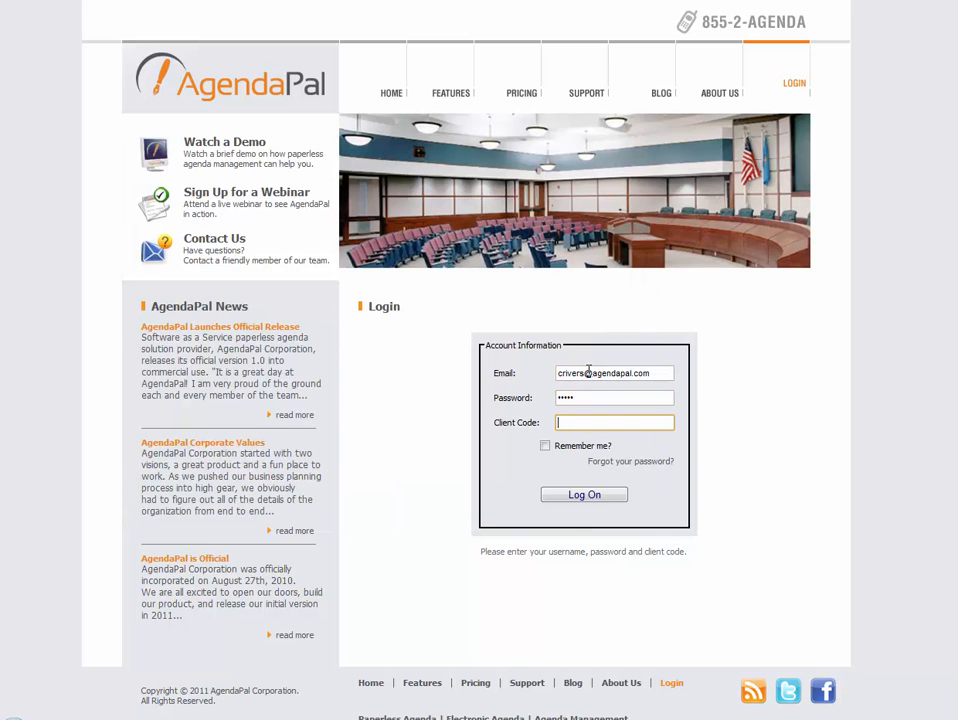
pyautogui.write('SALES')
pyautogui.click(565, 498)
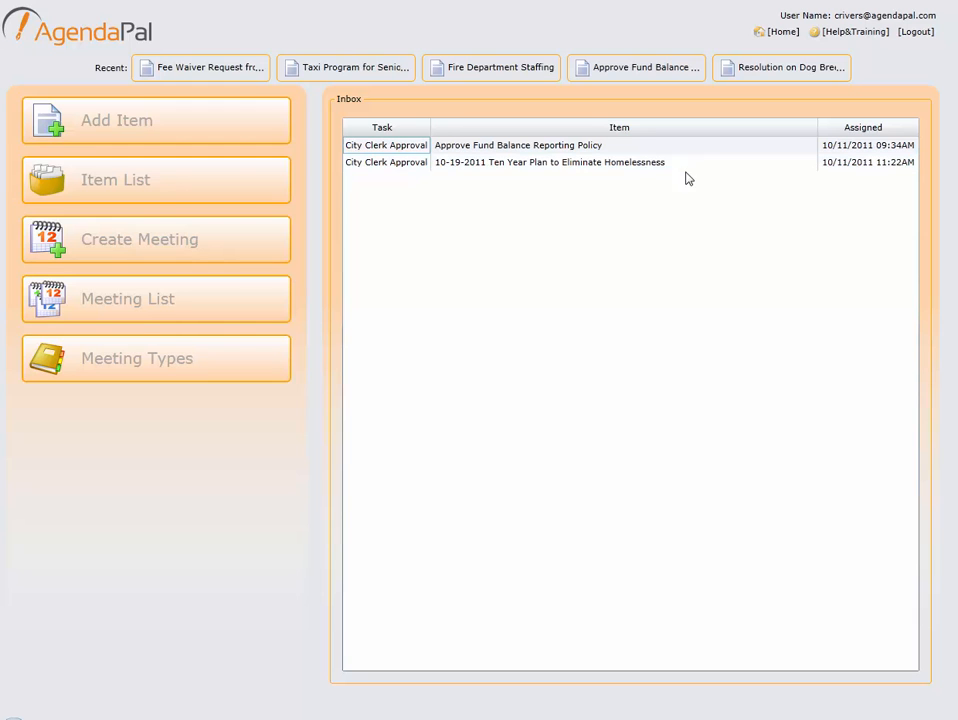
pyautogui.click(527, 165)
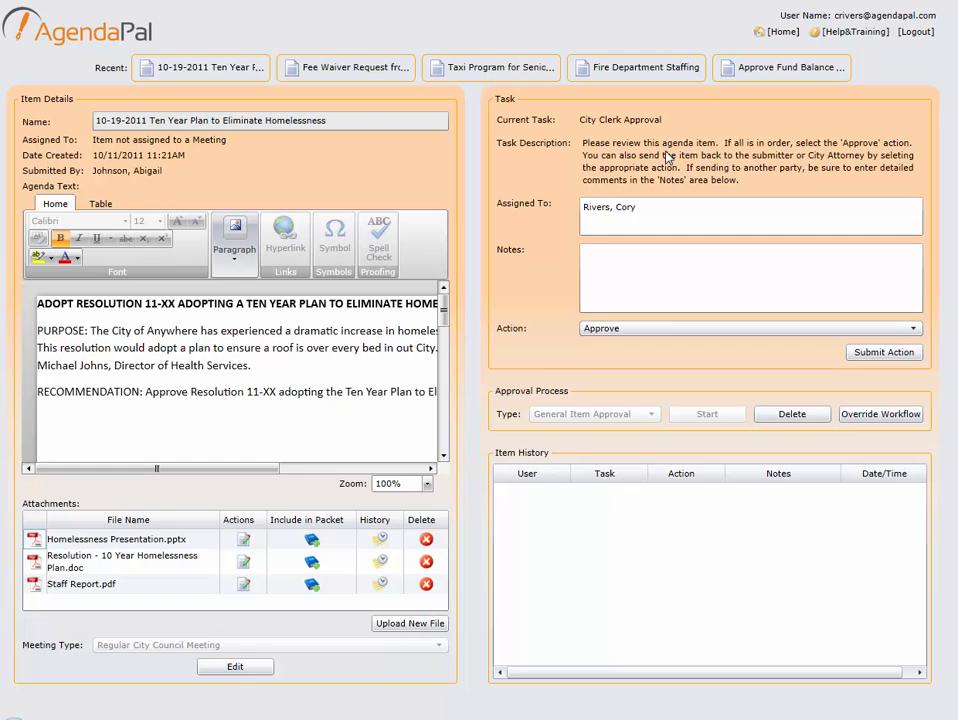
pyautogui.click(656, 337)
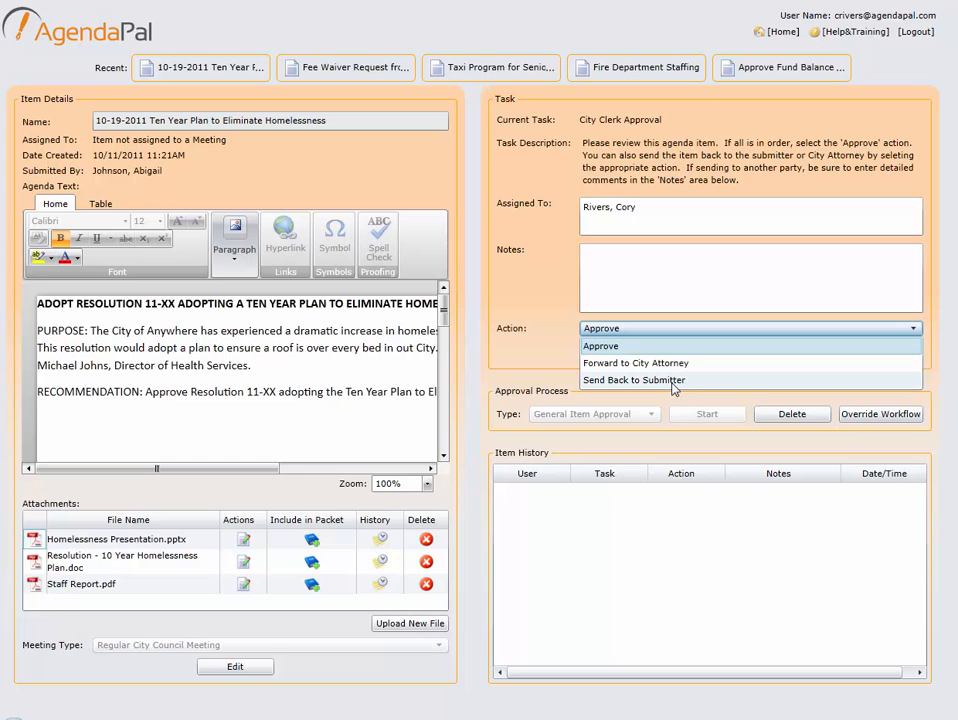
pyautogui.click(622, 346)
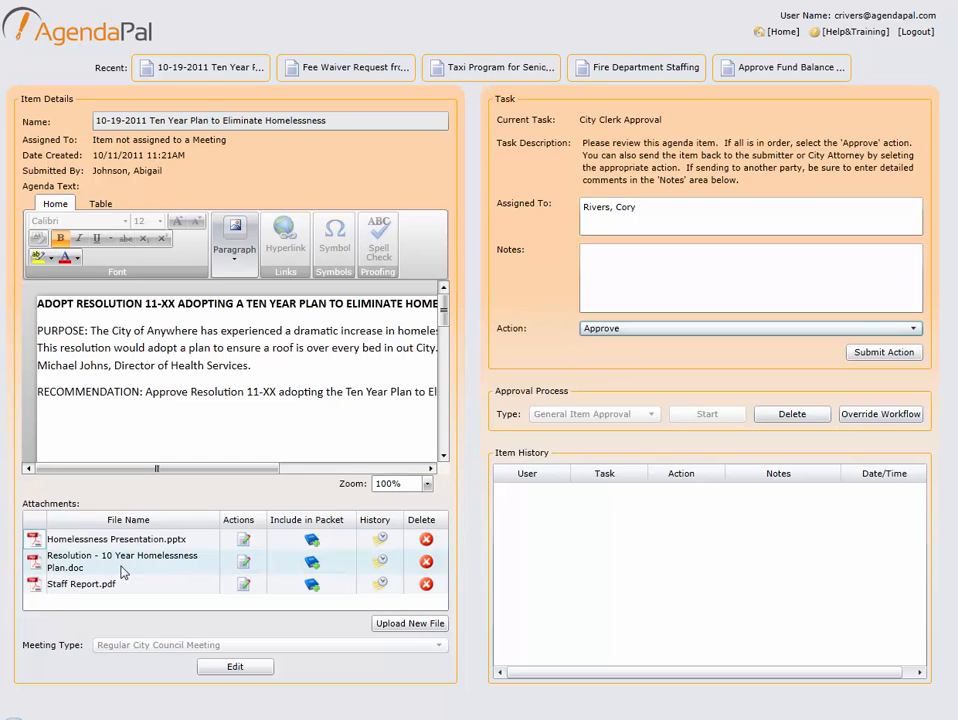
pyautogui.click(32, 586)
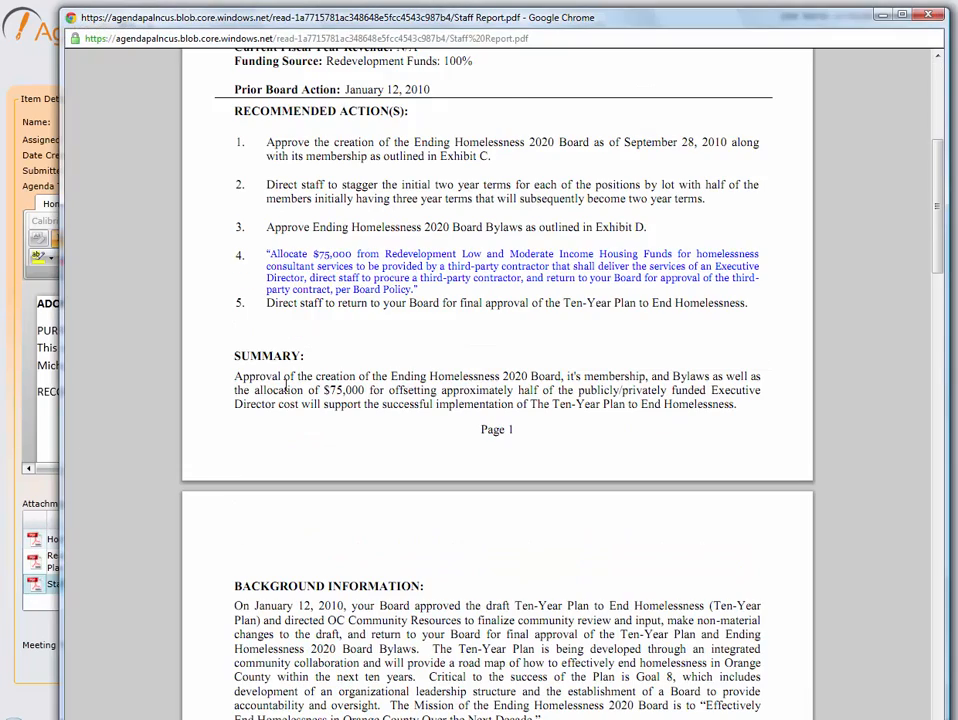
pyautogui.scroll(-4, 318, 428)
pyautogui.scroll(-8, 318, 428)
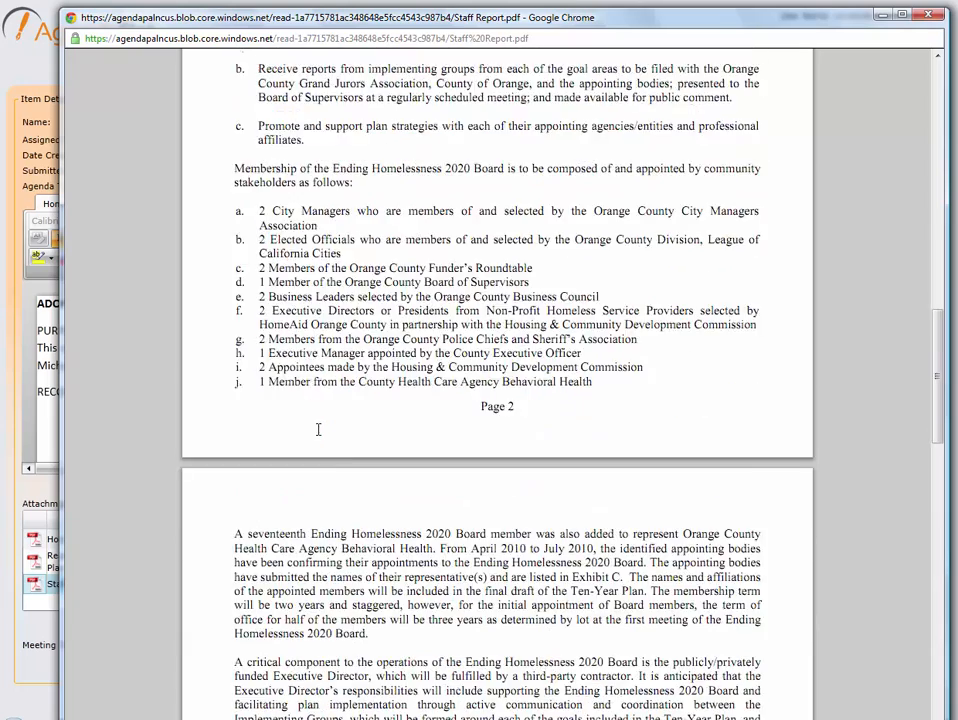
pyautogui.click(928, 14)
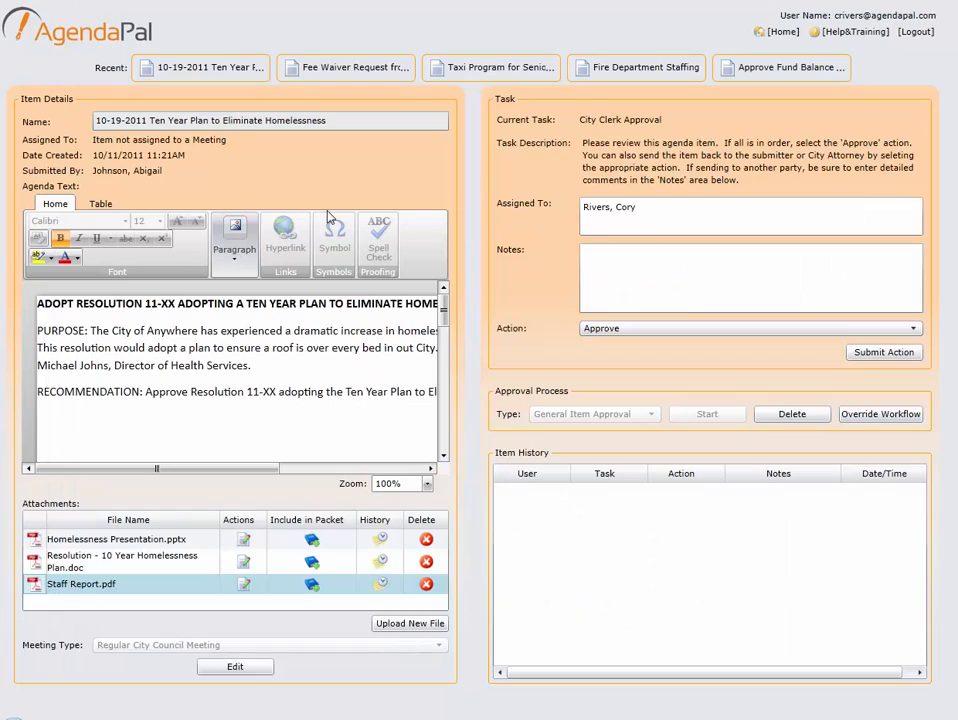
pyautogui.click(70, 563)
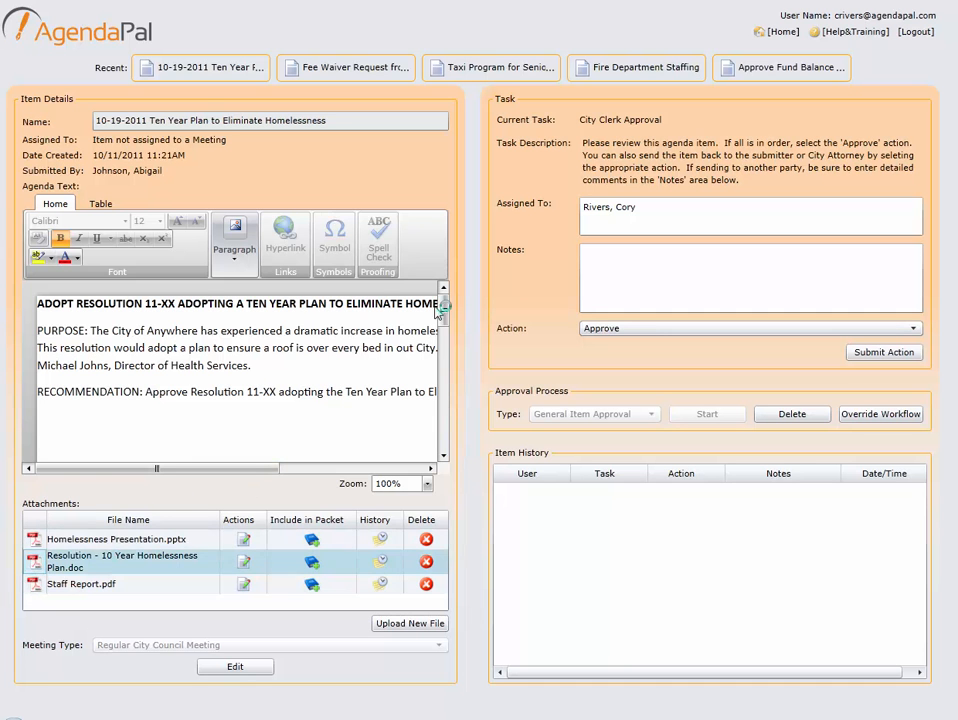
pyautogui.scroll(-3, 507, 265)
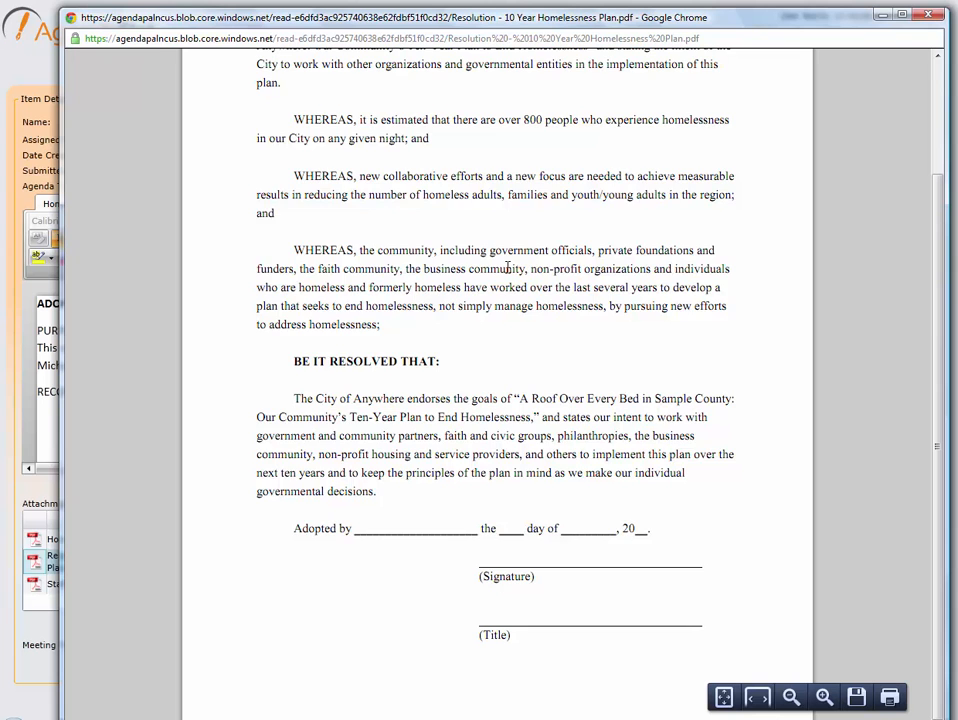
pyautogui.scroll(3, 507, 265)
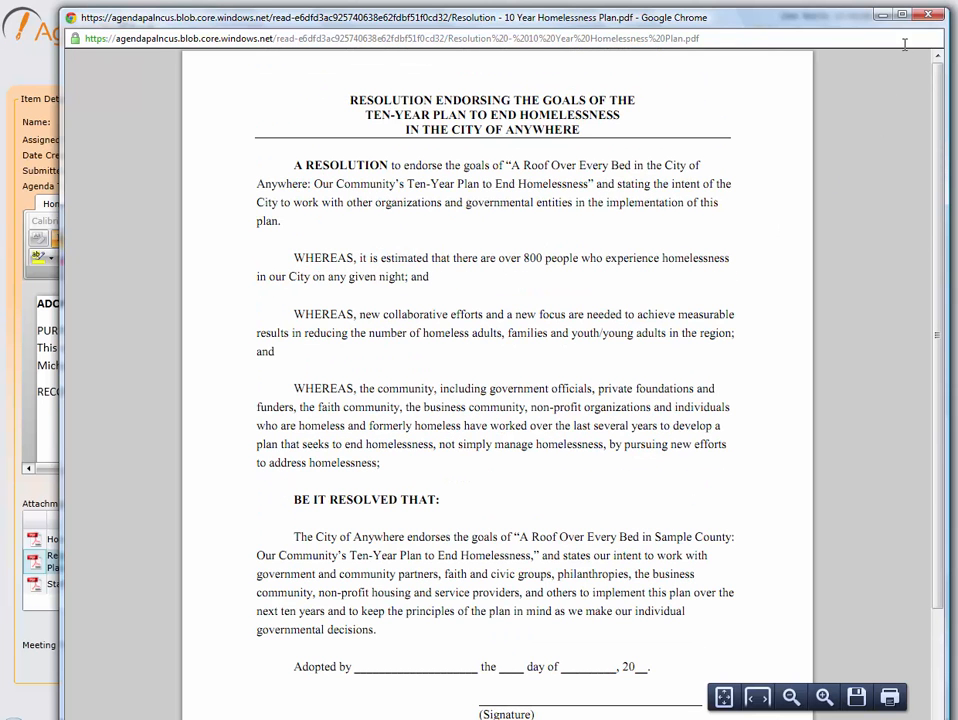
pyautogui.click(928, 15)
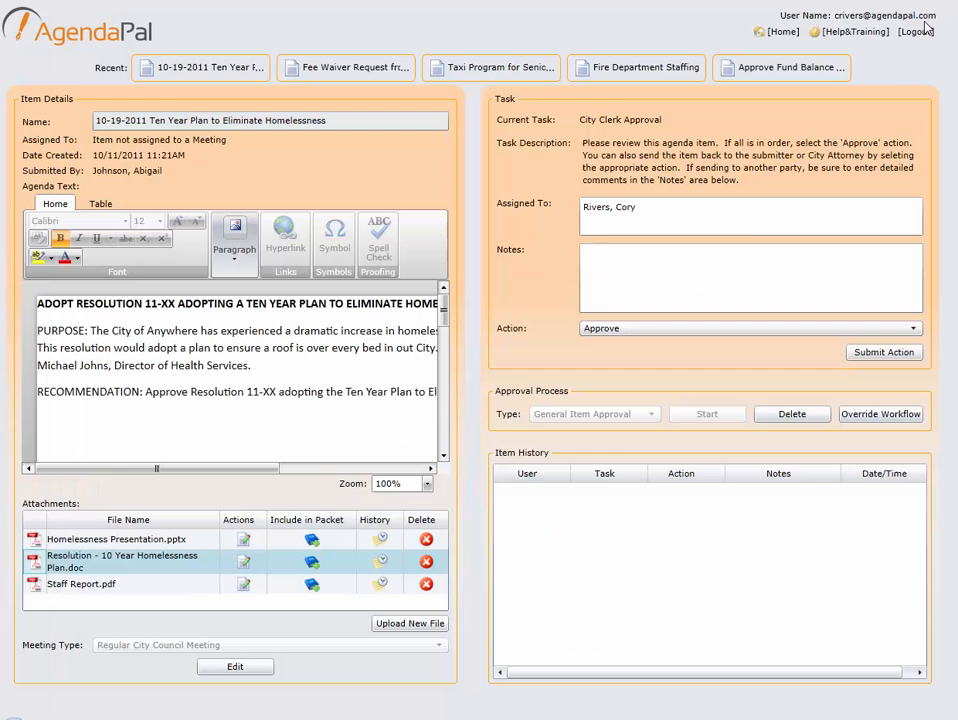
# Forward the Ten Year Plan item to the City Attorney with the note 'Please review the resolution'
pyautogui.click(642, 272)
pyautogui.write('P')
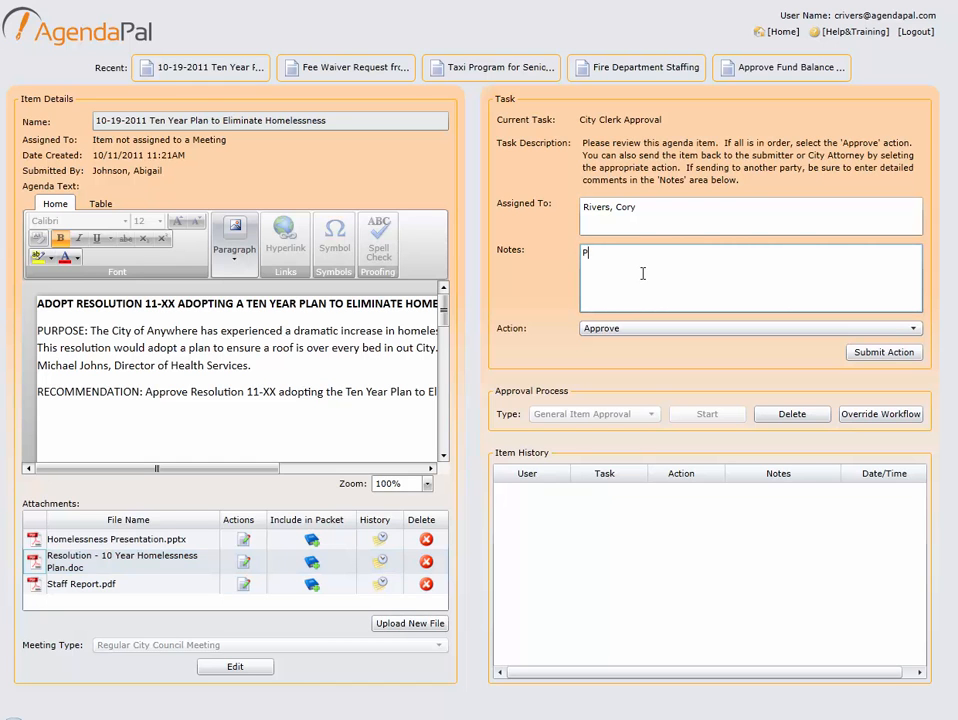
pyautogui.write('lease review the resolution')
pyautogui.click(656, 330)
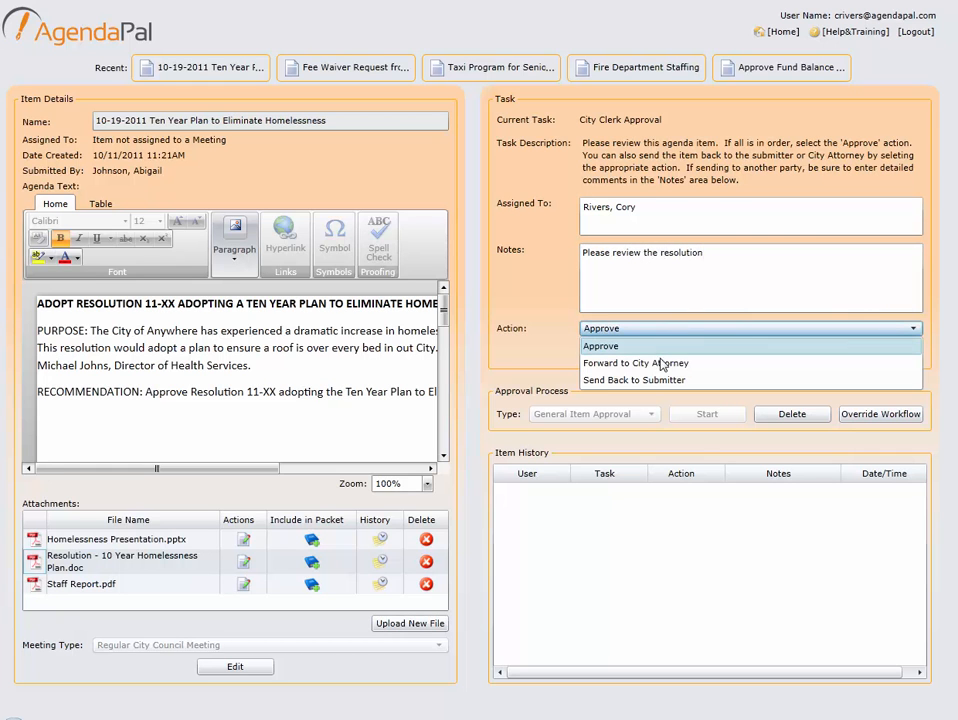
pyautogui.click(722, 365)
pyautogui.click(880, 353)
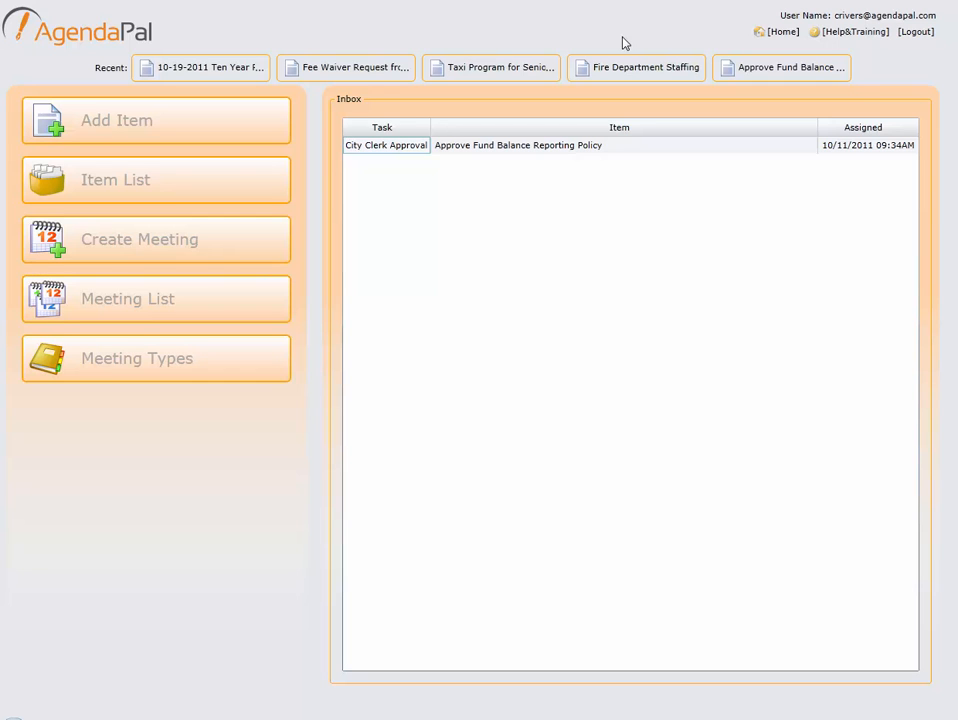
pyautogui.click(913, 33)
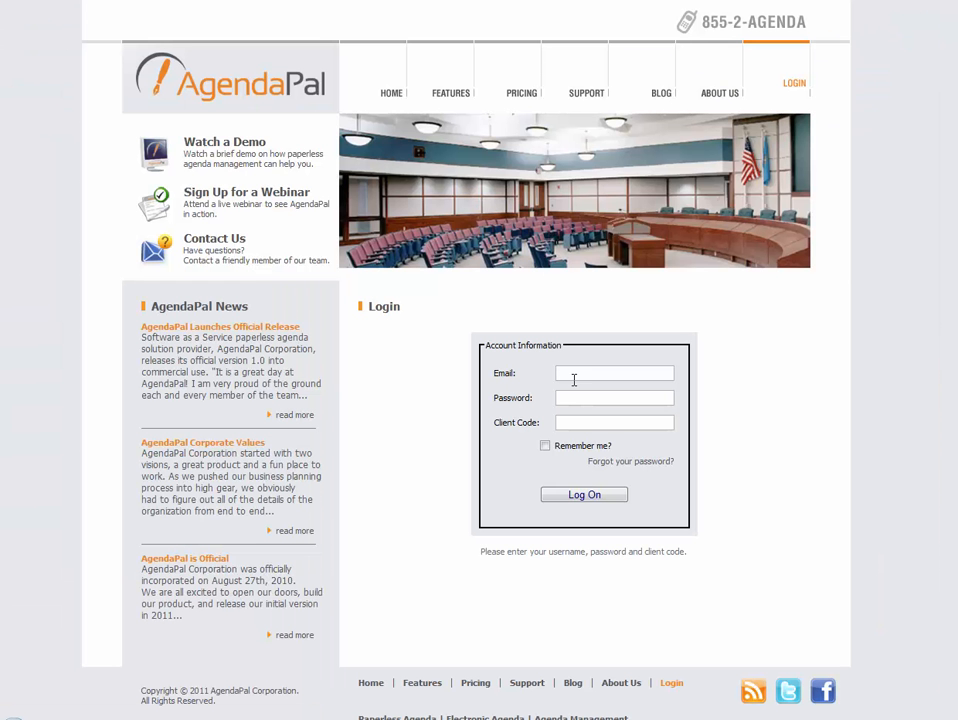
pyautogui.click(578, 373)
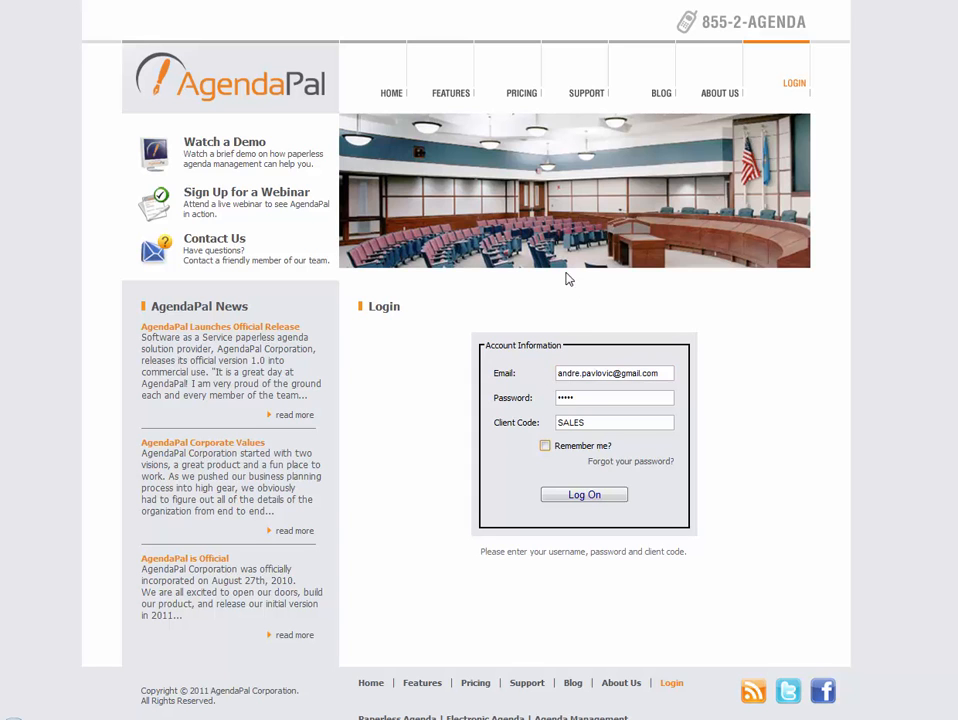
pyautogui.click(584, 494)
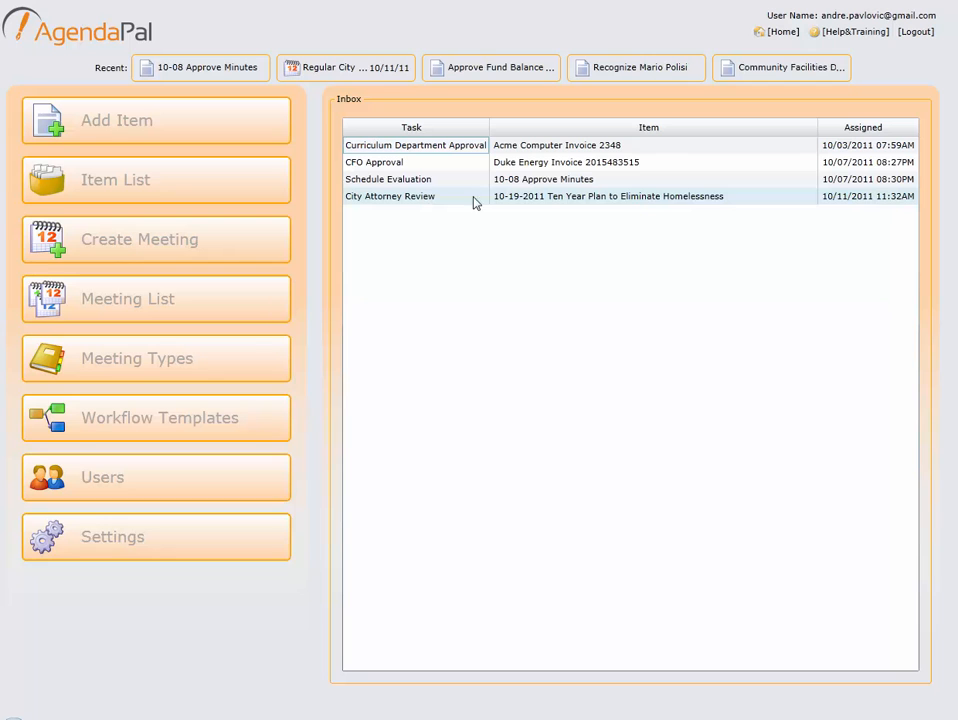
# Open the City Attorney Review task for the 10-19-2011 Ten Year Plan to Eliminate Homelessness item
pyautogui.click(619, 198)
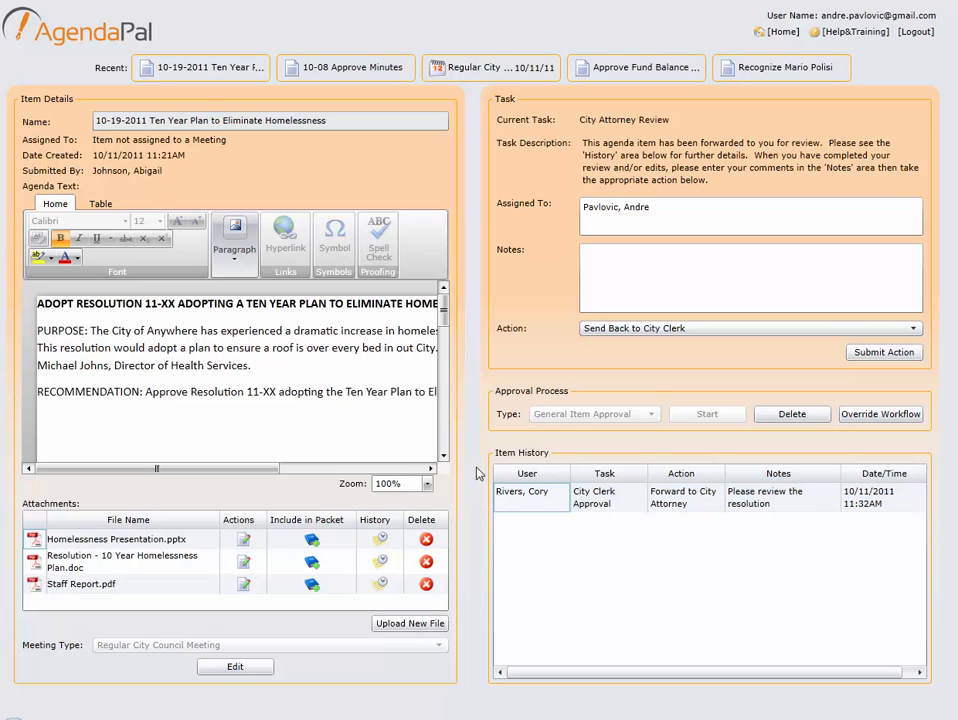
pyautogui.click(35, 562)
pyautogui.scroll(-3, 488, 400)
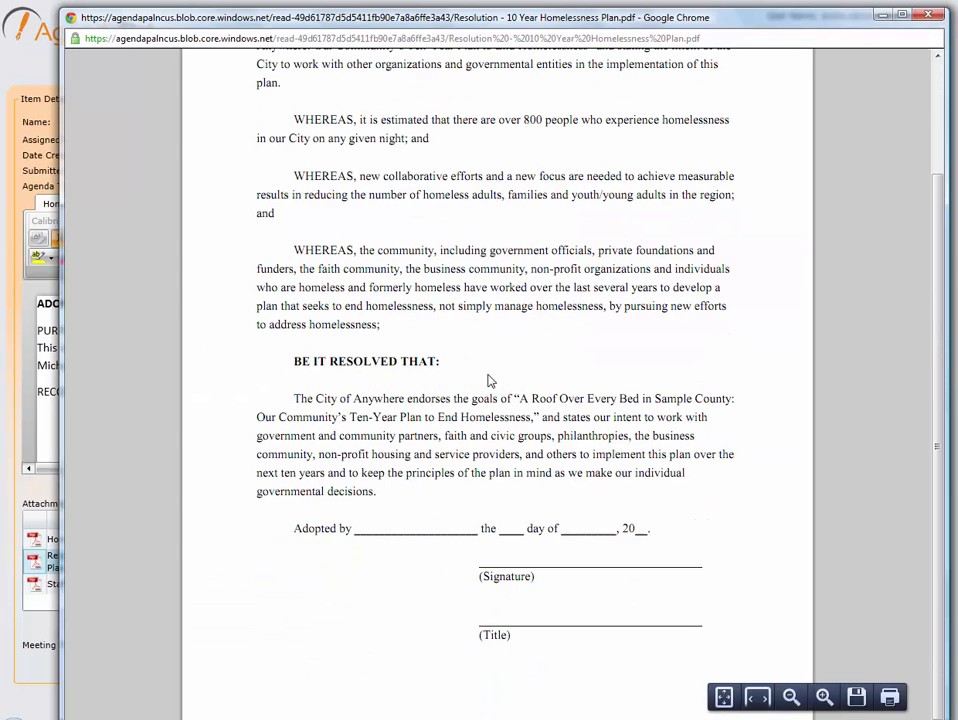
pyautogui.scroll(3, 490, 380)
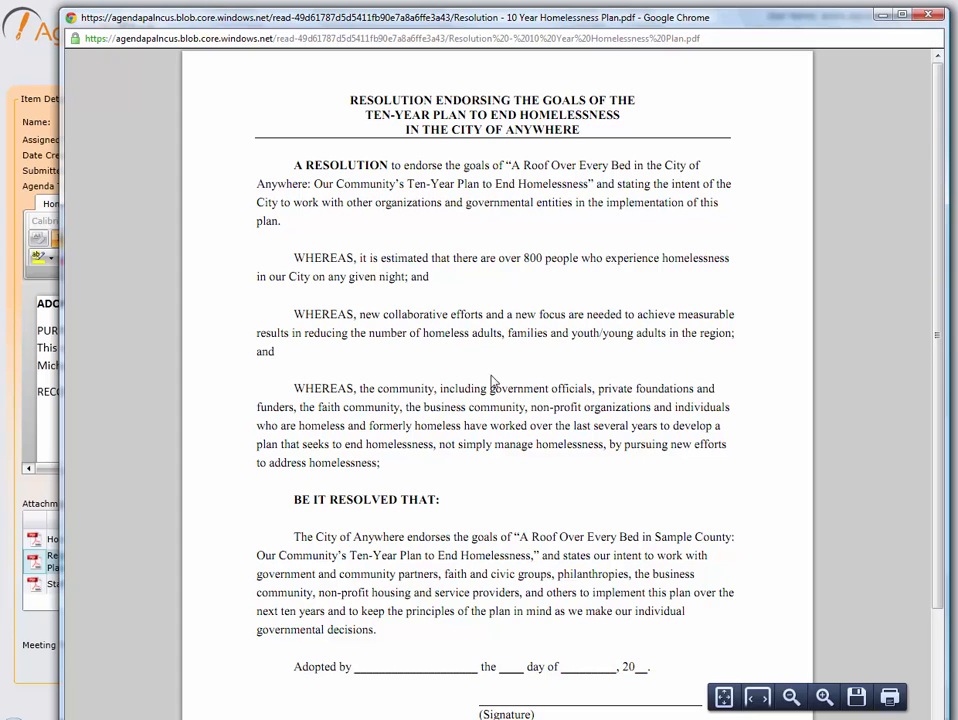
pyautogui.click(930, 16)
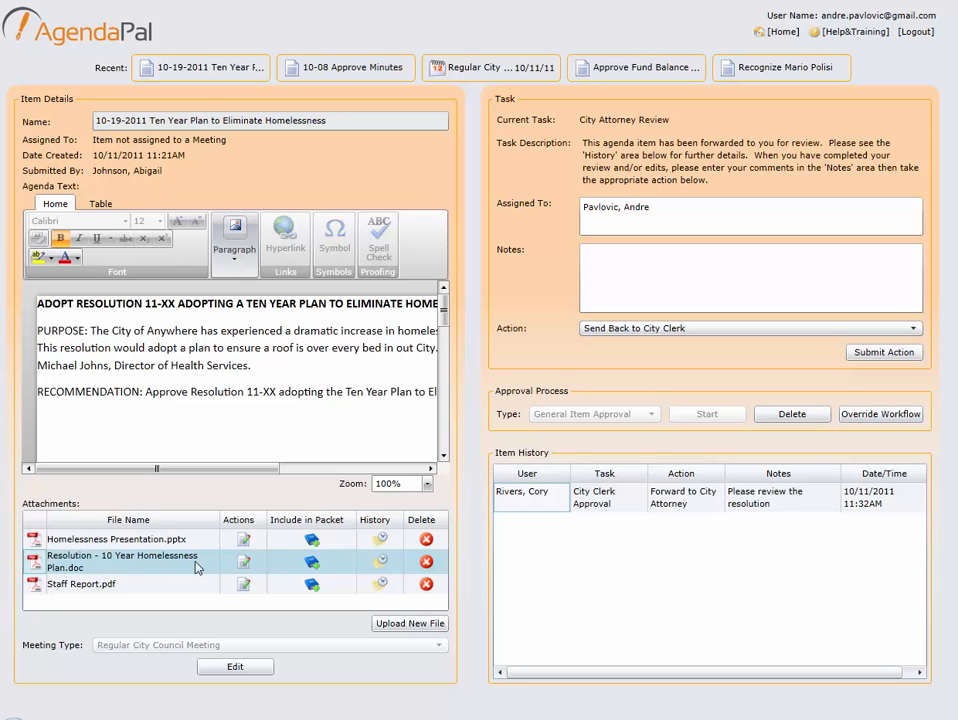
# Download Resolution - 10 Year Homelessness Plan.doc and open it in Word
pyautogui.click(243, 561)
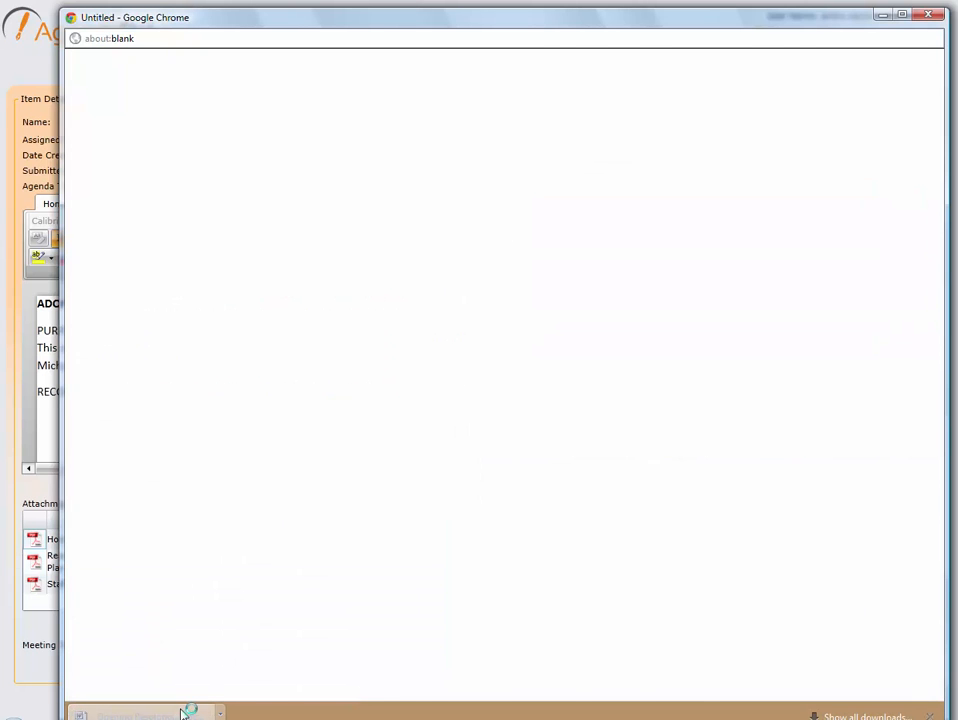
pyautogui.click(183, 713)
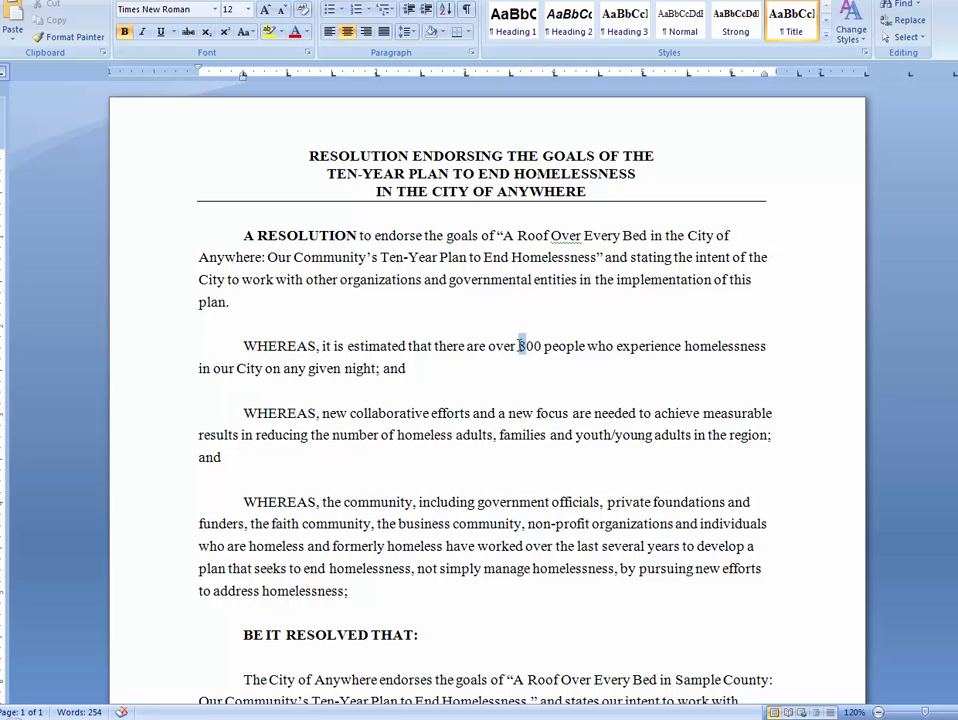
# Change 800 to 600 and make the last WHEREAS clause end with 'and aid them;'
pyautogui.moveTo(518, 347); pyautogui.dragTo(527, 347)
pyautogui.write('6')
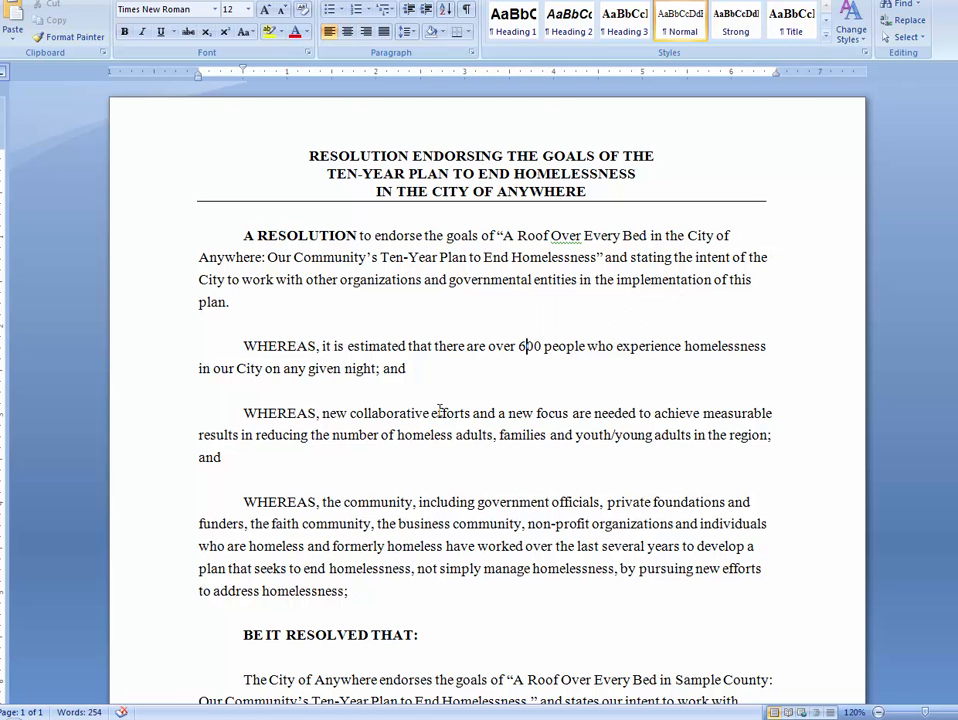
pyautogui.scroll(-4, 439, 409)
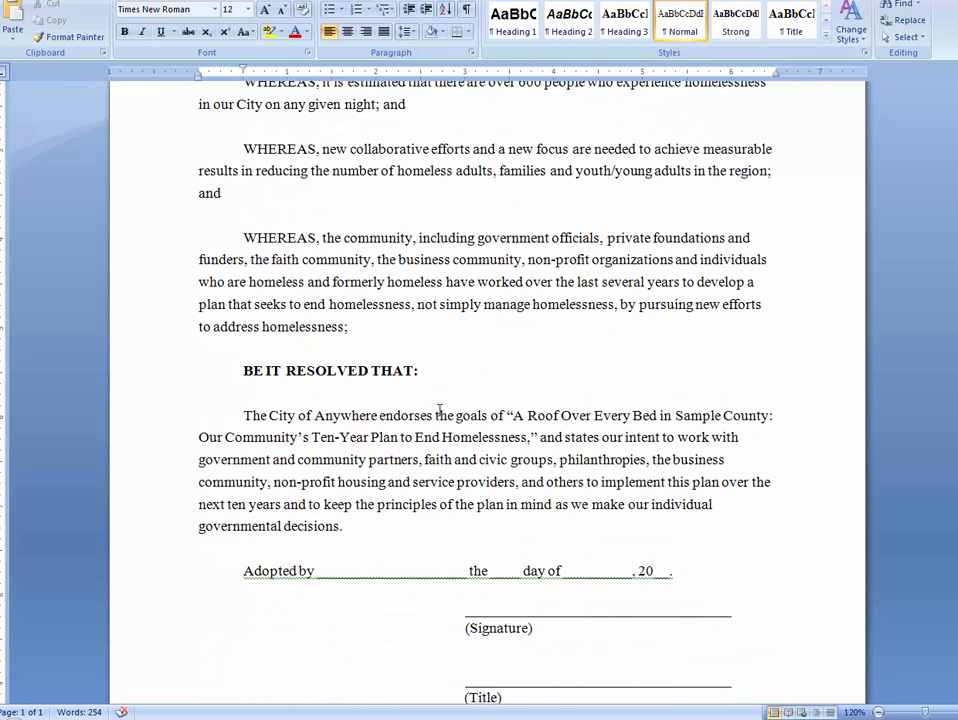
pyautogui.click(355, 333)
pyautogui.press('BackSpace')
pyautogui.write('and aid t')
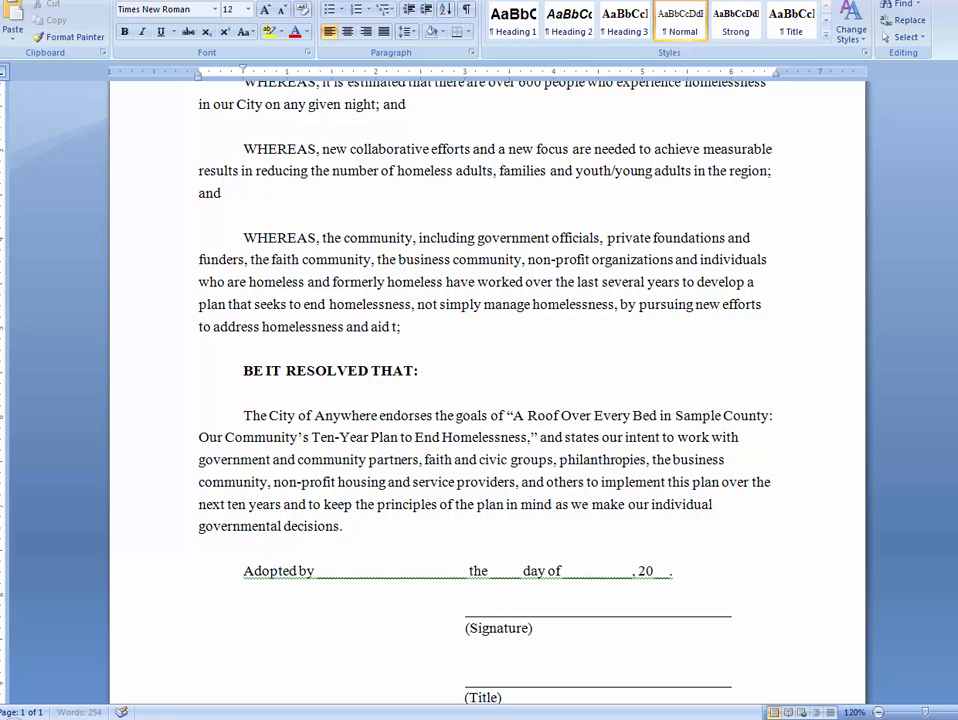
pyautogui.write('hem')
# Save the resolution over Resolution - 10 Year Homelessness Plan.doc with Save As
pyautogui.hotkey('alt', 'f')
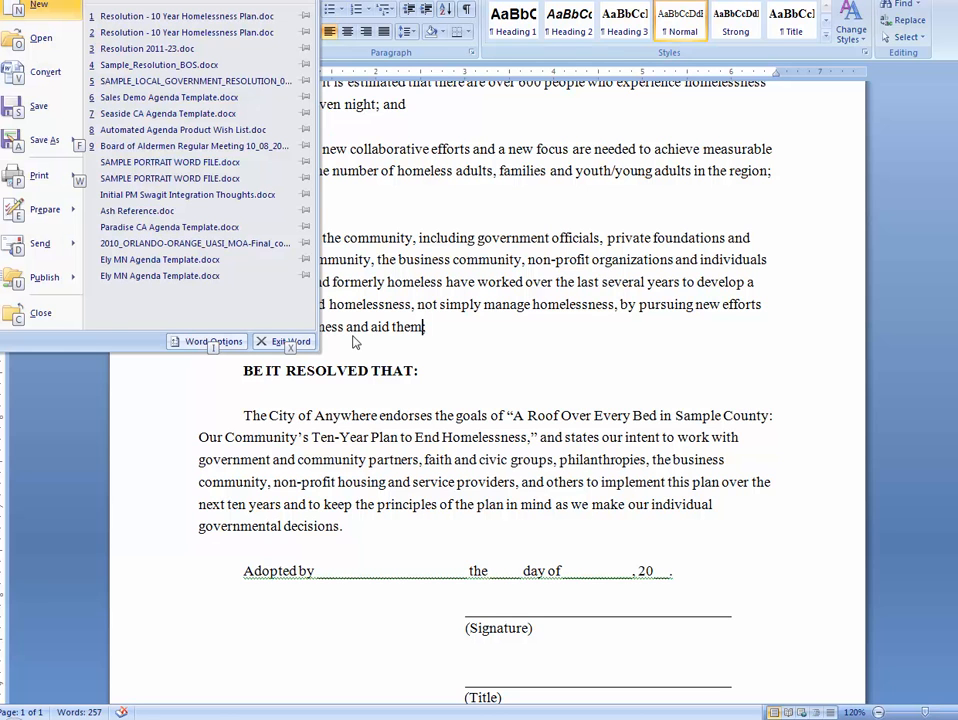
pyautogui.press('a')
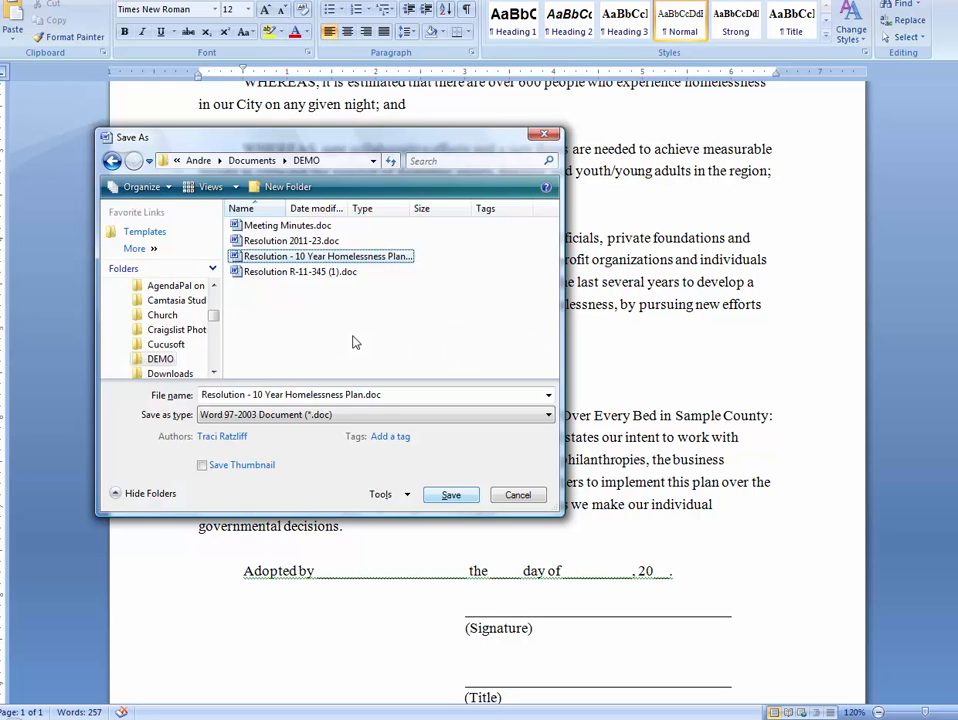
pyautogui.click(451, 495)
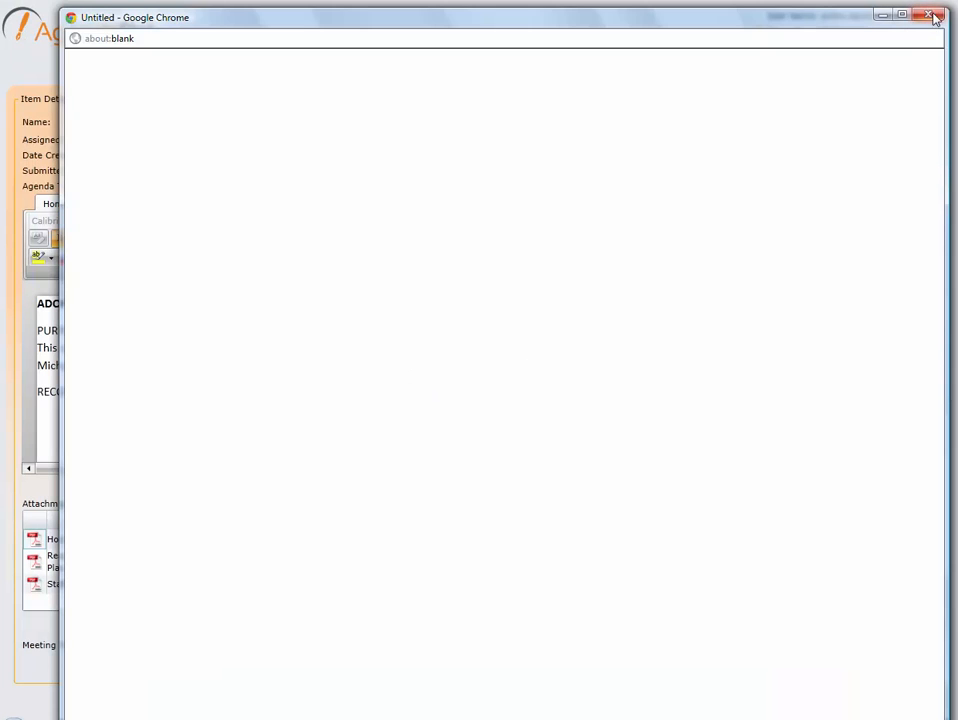
# Close the blank Chrome window and upload the edited Resolution - 10 Year Homelessness Plan.doc from DEMO
pyautogui.click(935, 18)
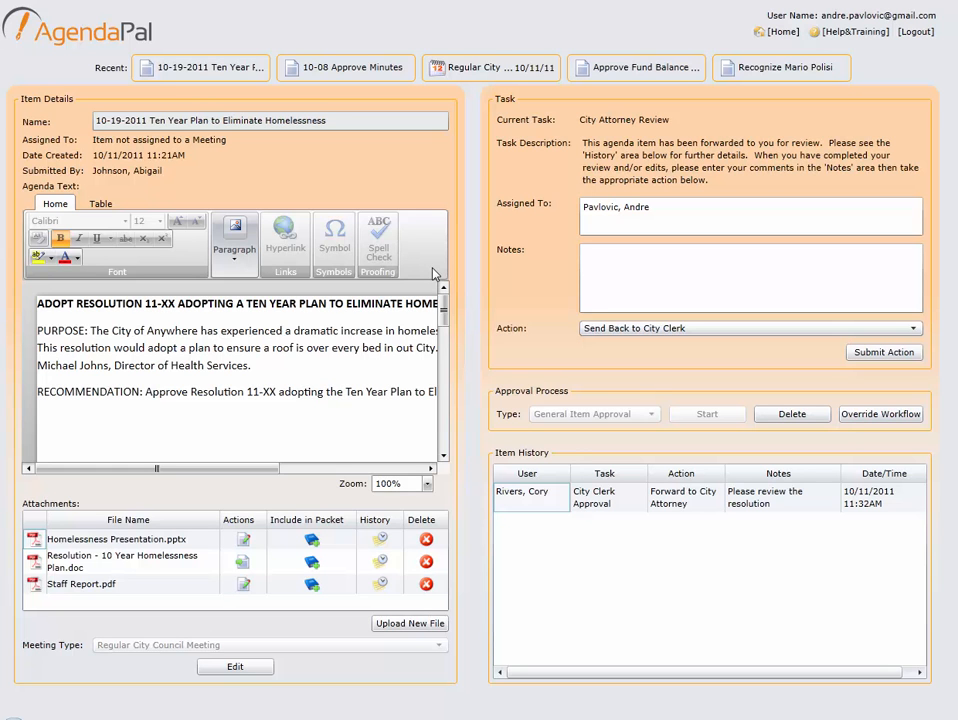
pyautogui.click(244, 567)
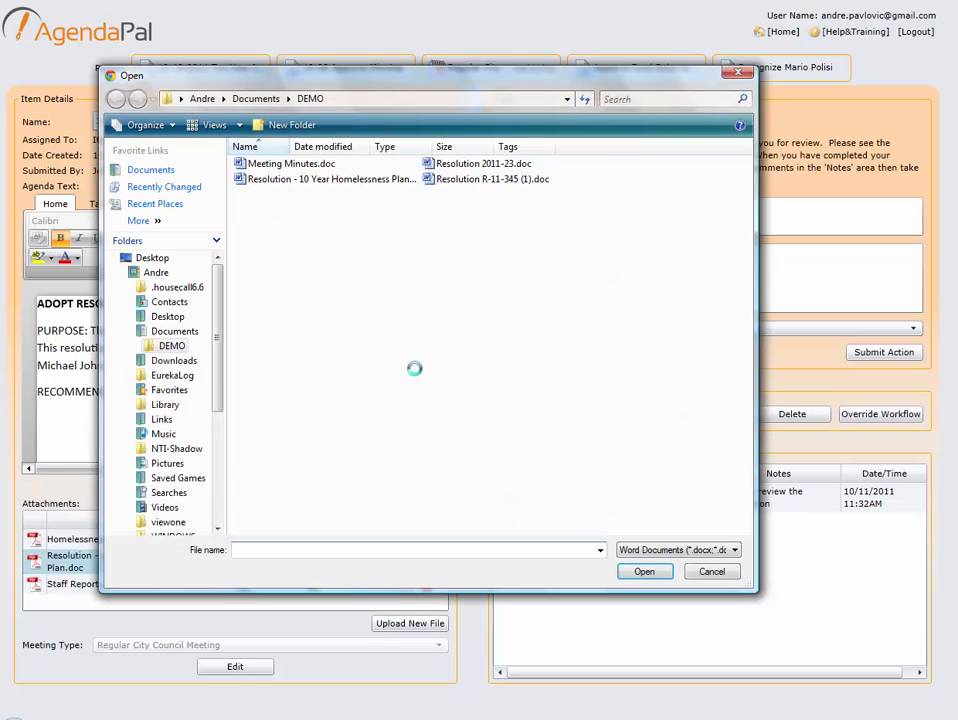
pyautogui.click(306, 182)
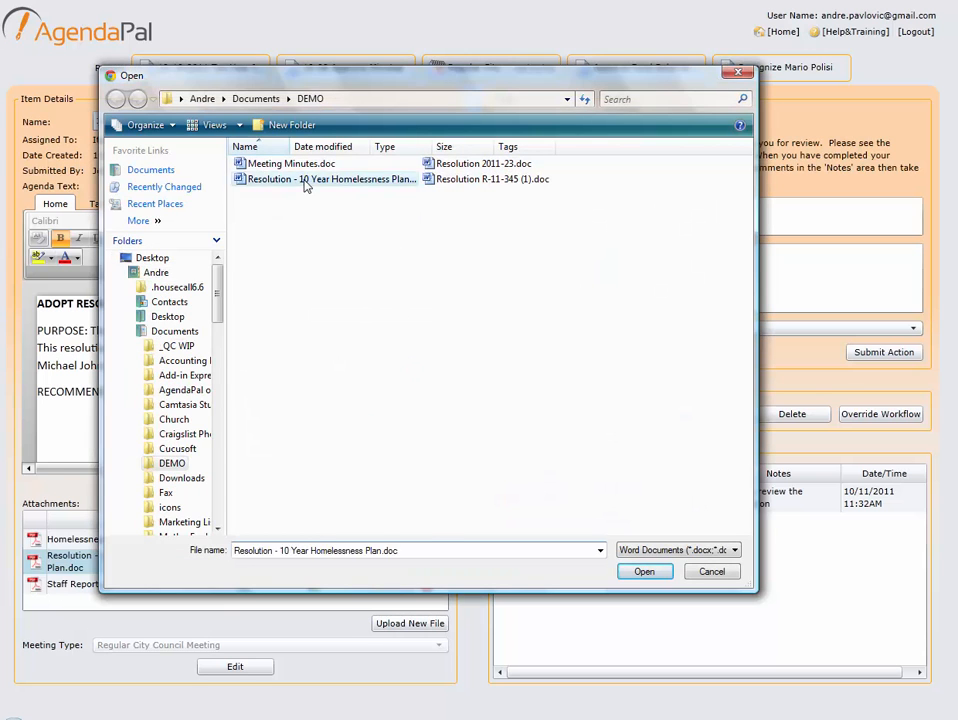
pyautogui.doubleClick(306, 182)
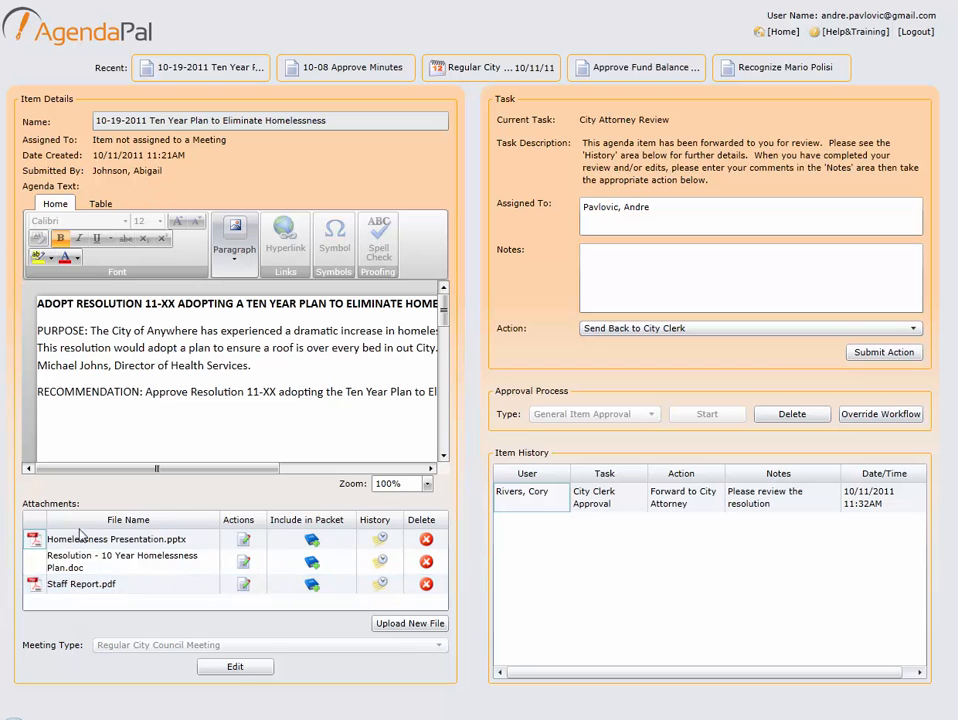
pyautogui.click(174, 70)
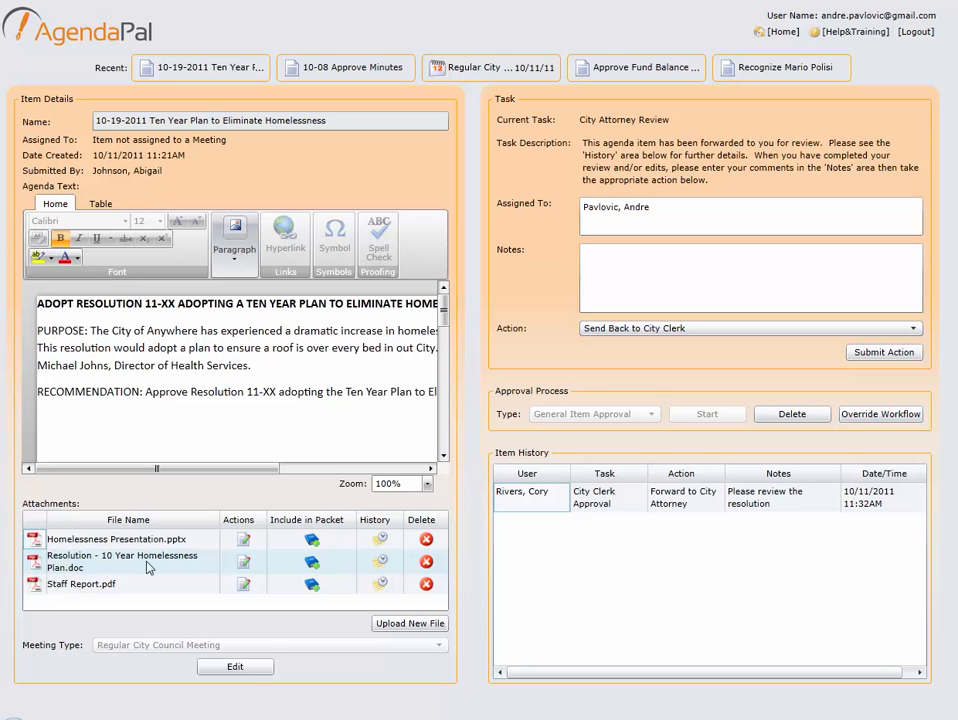
pyautogui.click(381, 566)
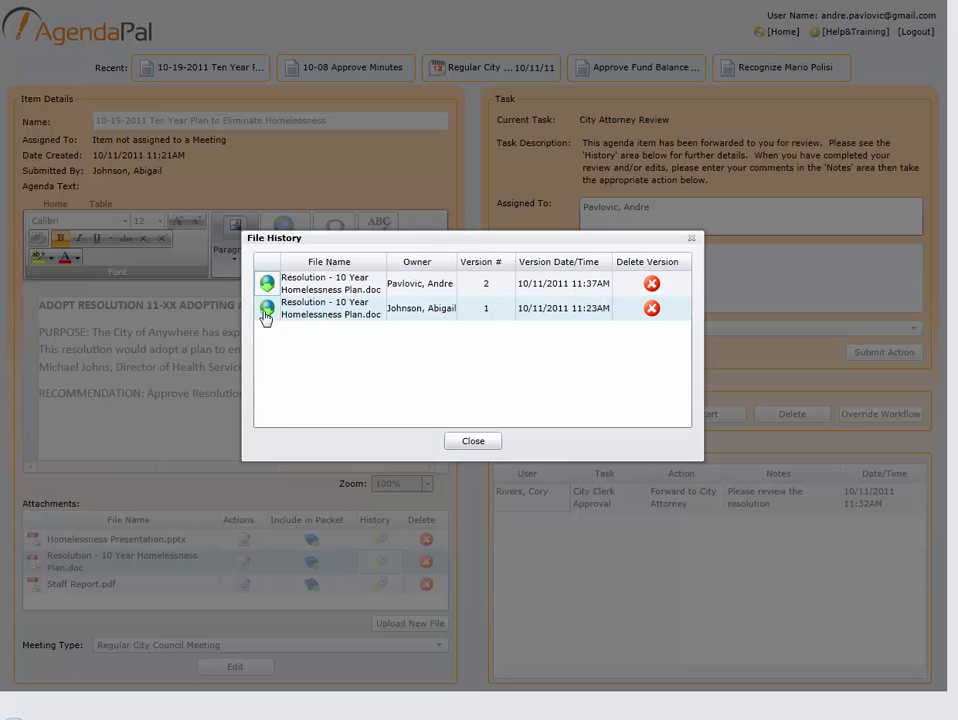
pyautogui.click(483, 443)
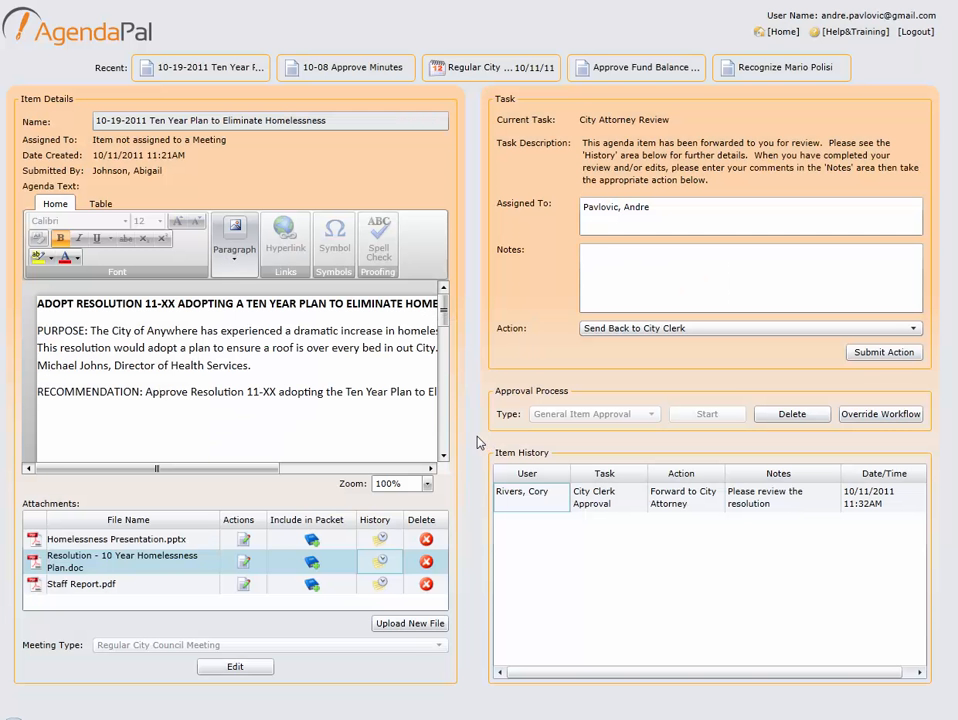
# Paste a note that the resolution language was modified and submit Send Back to City Clerk
pyautogui.click(631, 276)
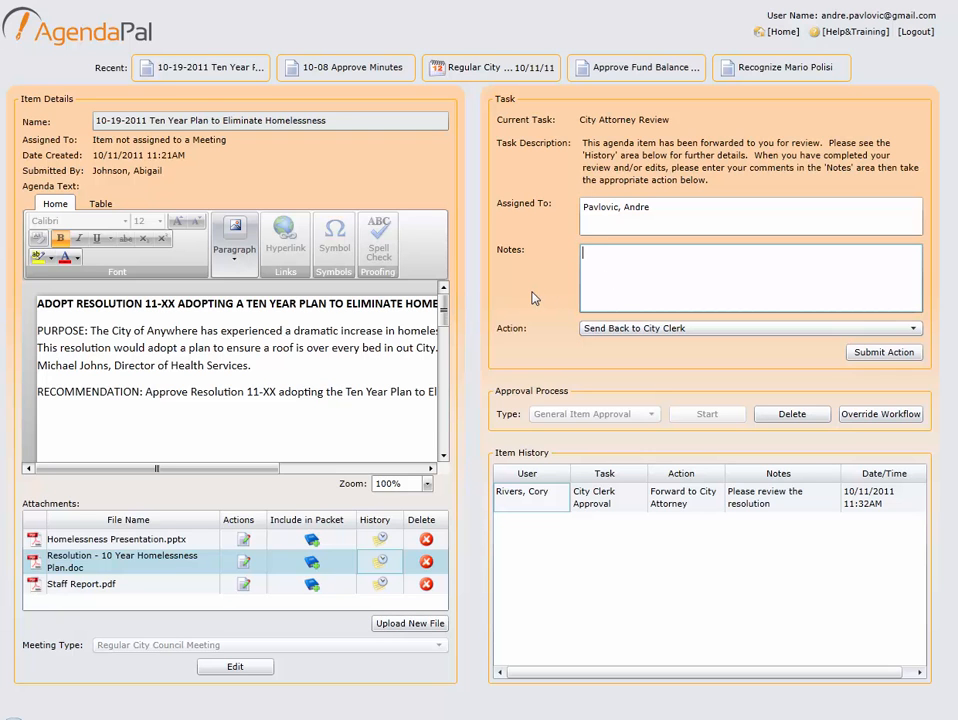
pyautogui.write('I made some modifications to the language of the resolution.')
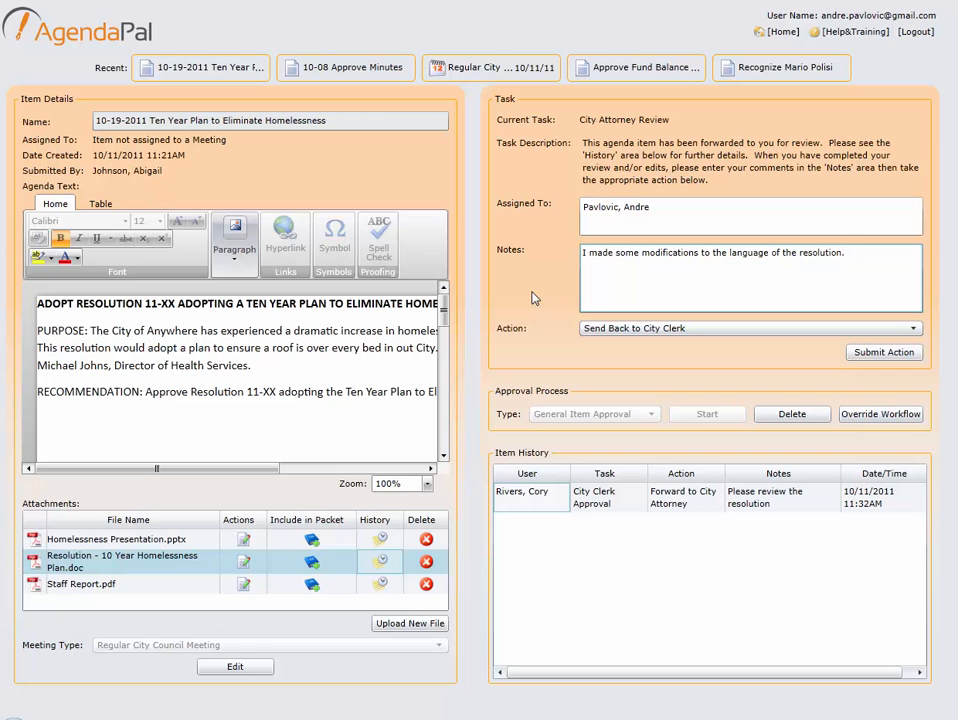
pyautogui.click(710, 331)
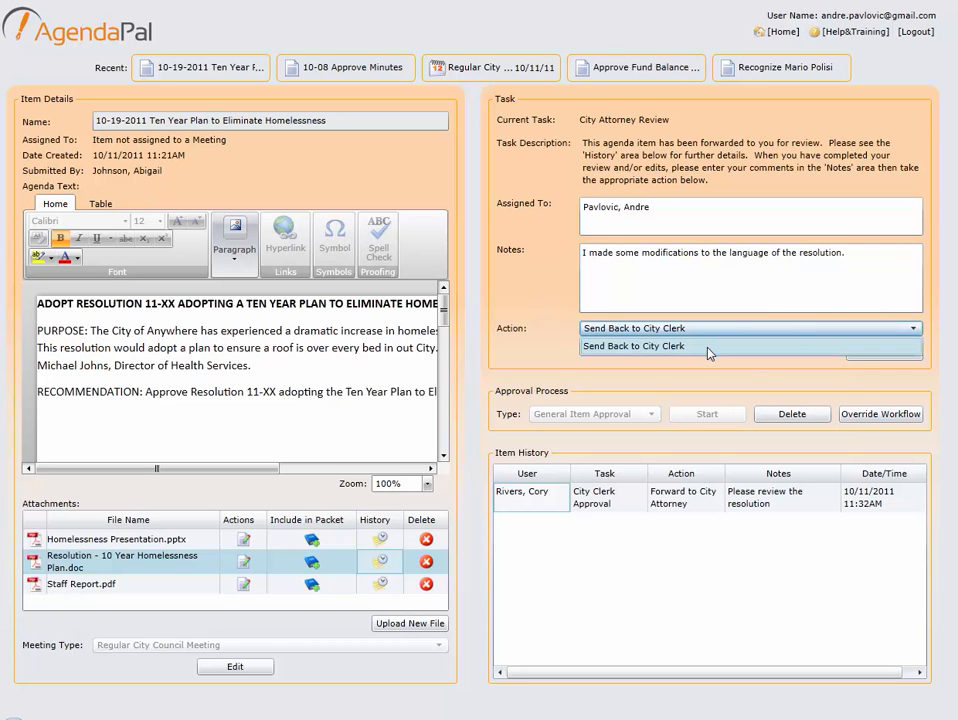
pyautogui.click(708, 350)
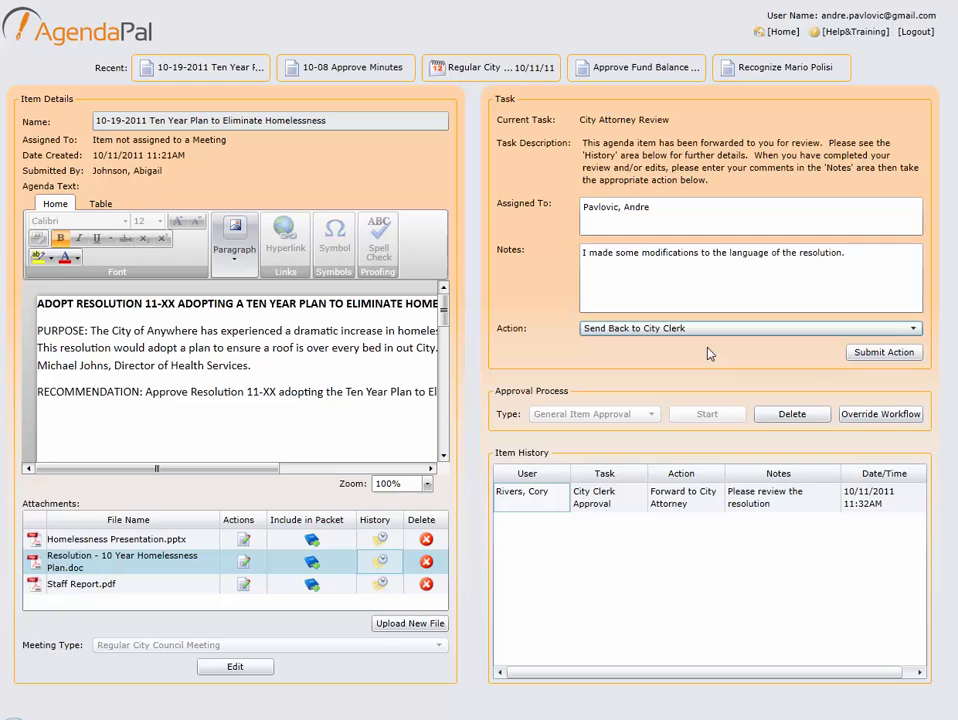
pyautogui.click(870, 354)
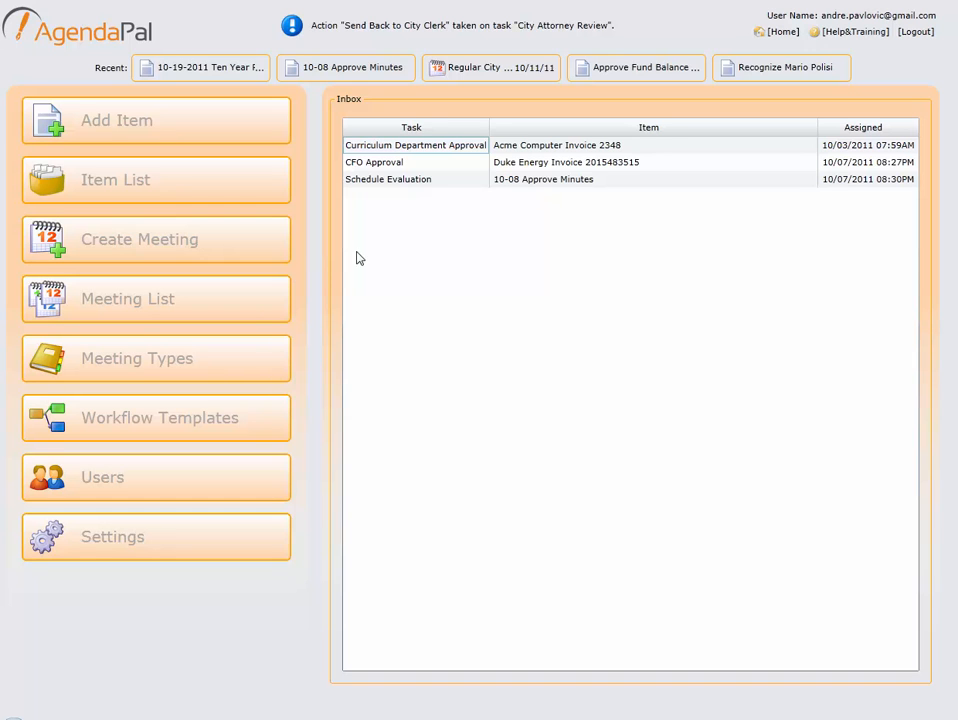
# Log out and sign in again as the City Clerk with e-mail, password and client code
pyautogui.click(914, 33)
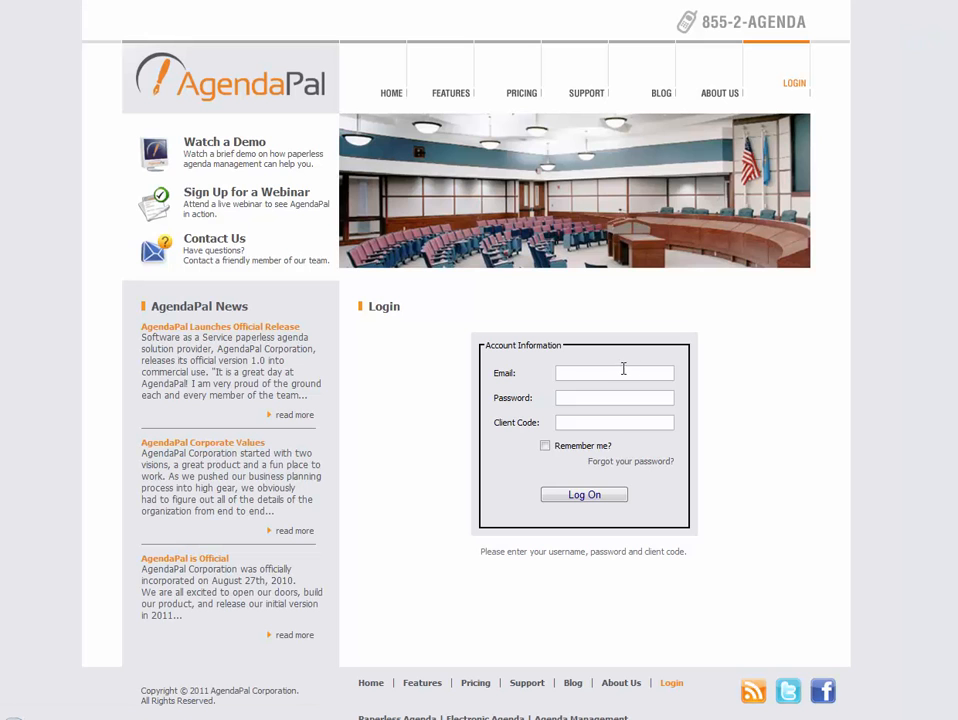
pyautogui.click(617, 371)
pyautogui.write('criver')
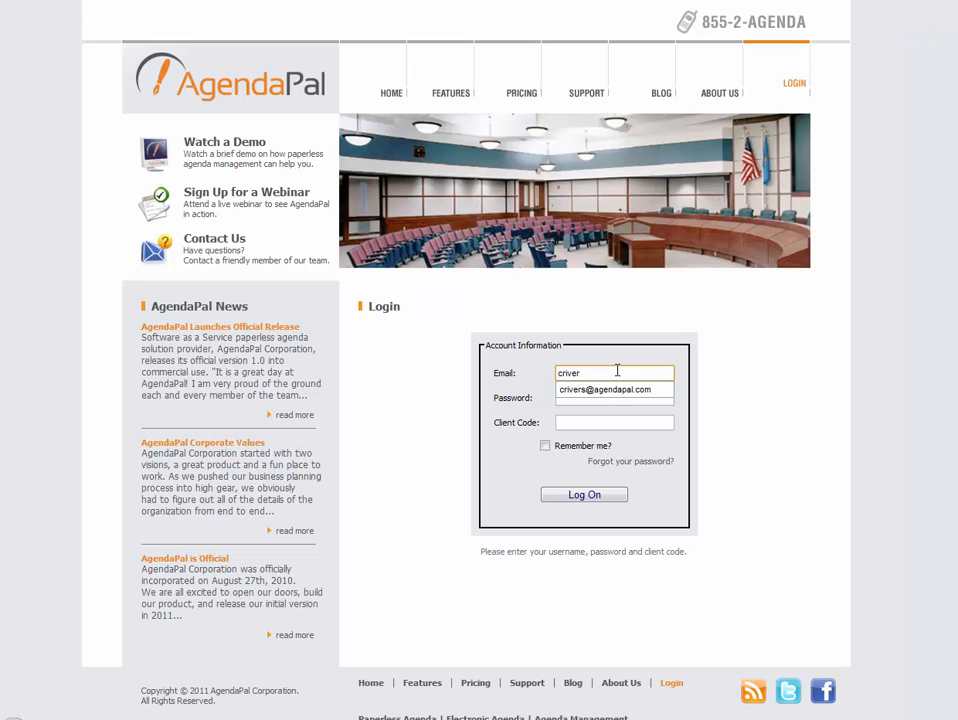
pyautogui.press('Down')
pyautogui.press('Tab')
pyautogui.write('*****')
pyautogui.press('Tab')
pyautogui.write('SALES')
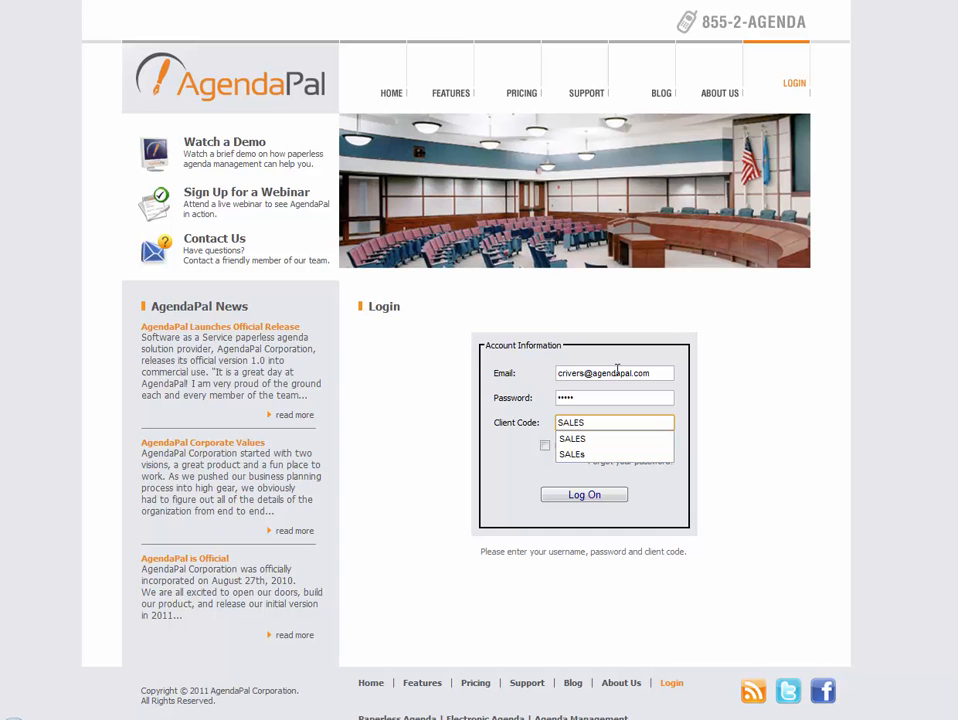
pyautogui.press('Return')
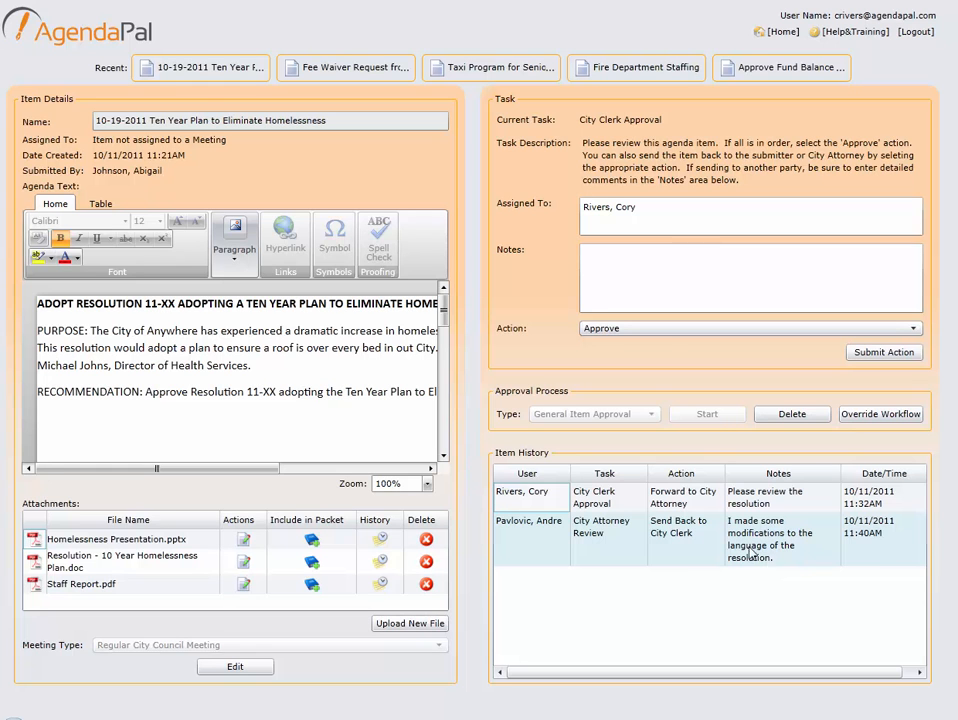
# Choose Approve as the action for the Ten Year Plan's City Clerk Approval task and submit it
pyautogui.click(676, 331)
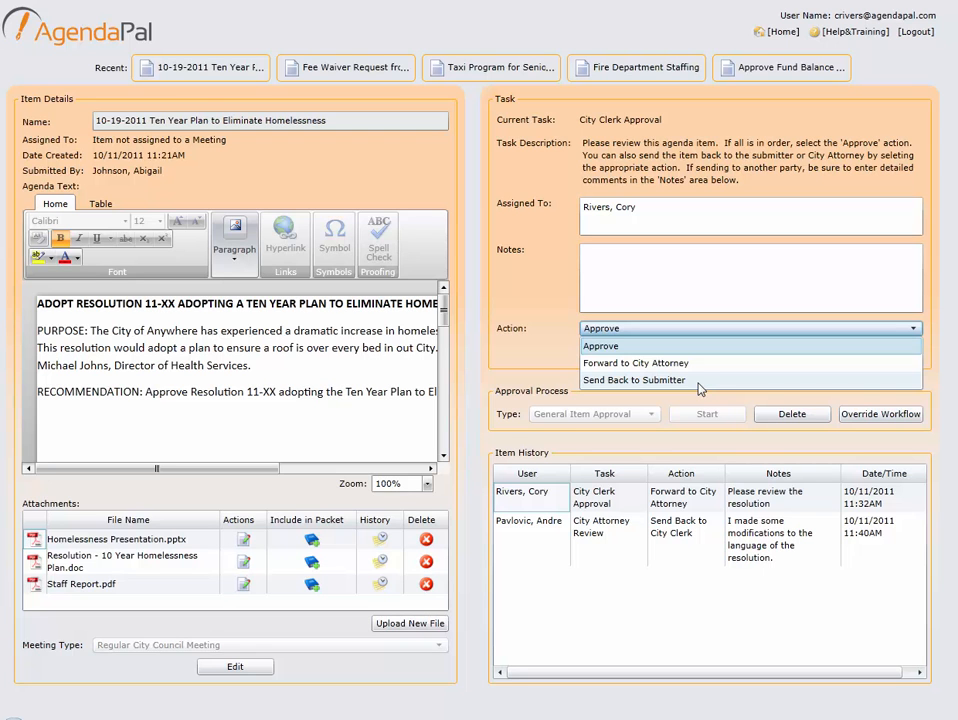
pyautogui.click(671, 350)
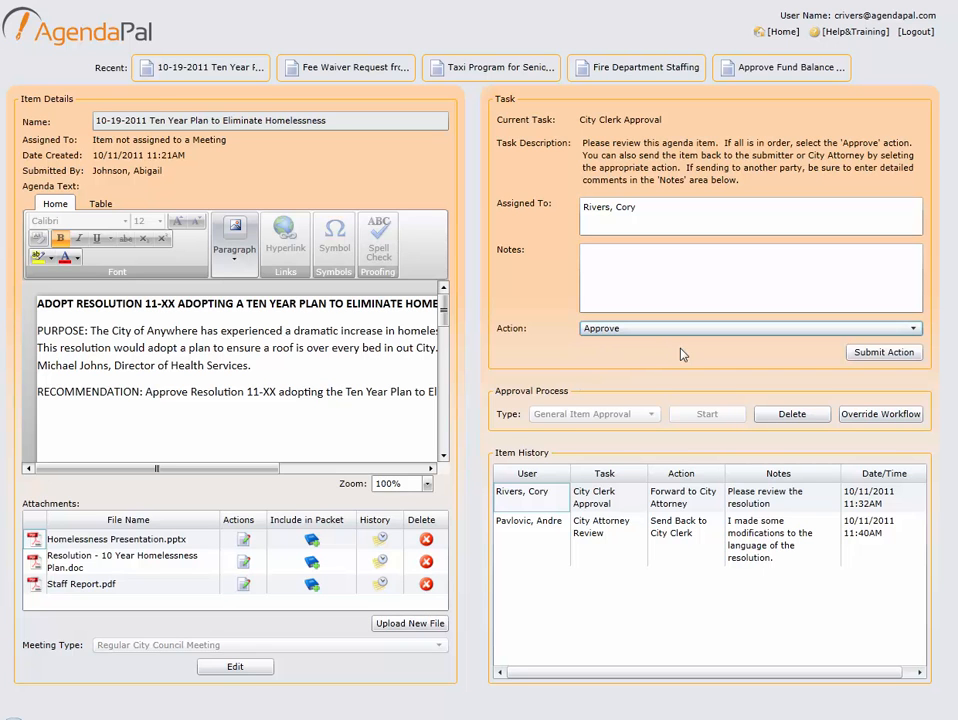
pyautogui.click(869, 356)
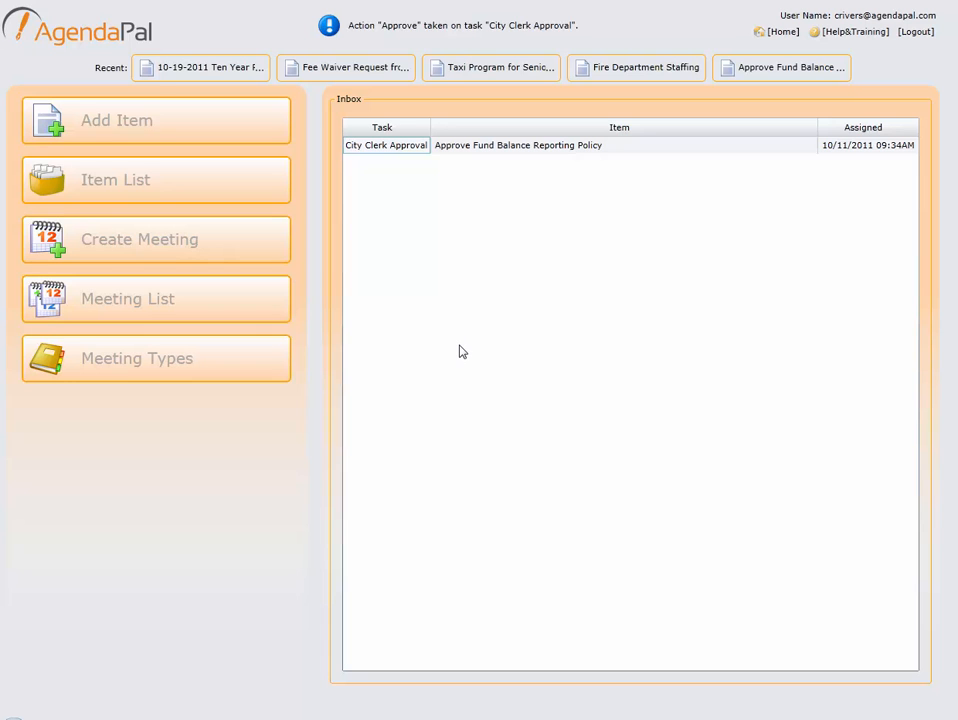
pyautogui.click(199, 76)
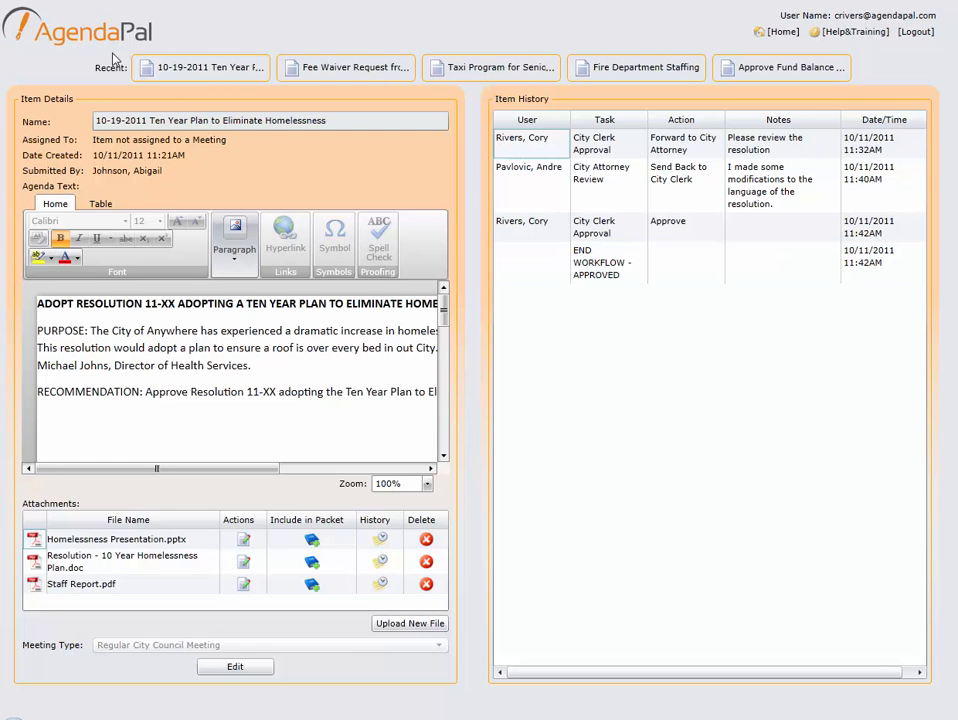
pyautogui.click(65, 40)
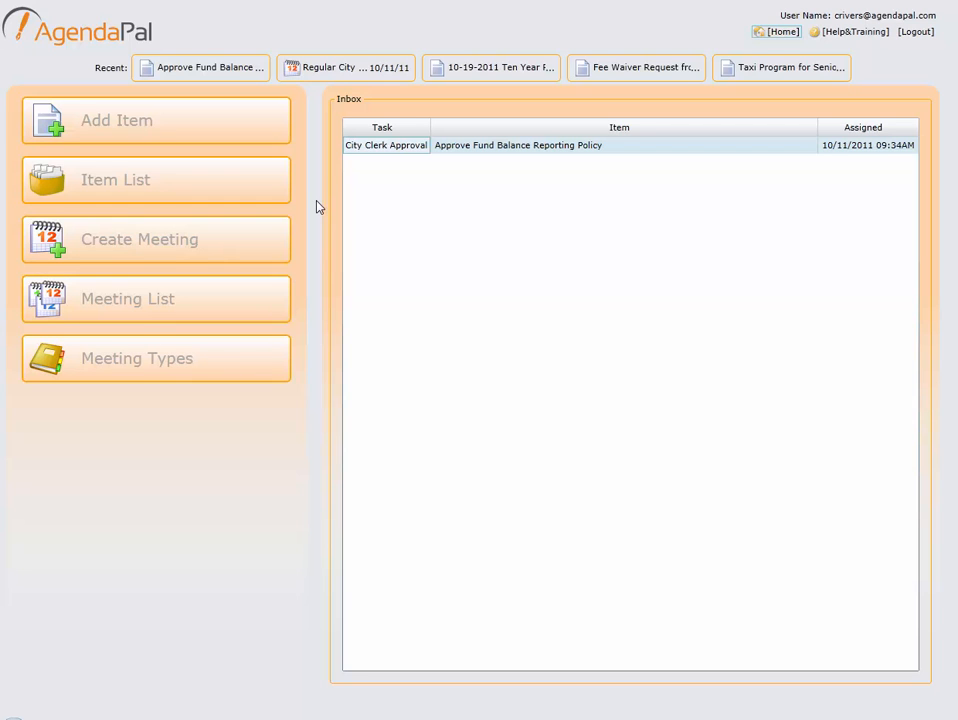
# Start a new Regular City Council Meeting at 'Council Chambers, City Hall' at 6:30 PM
pyautogui.click(234, 246)
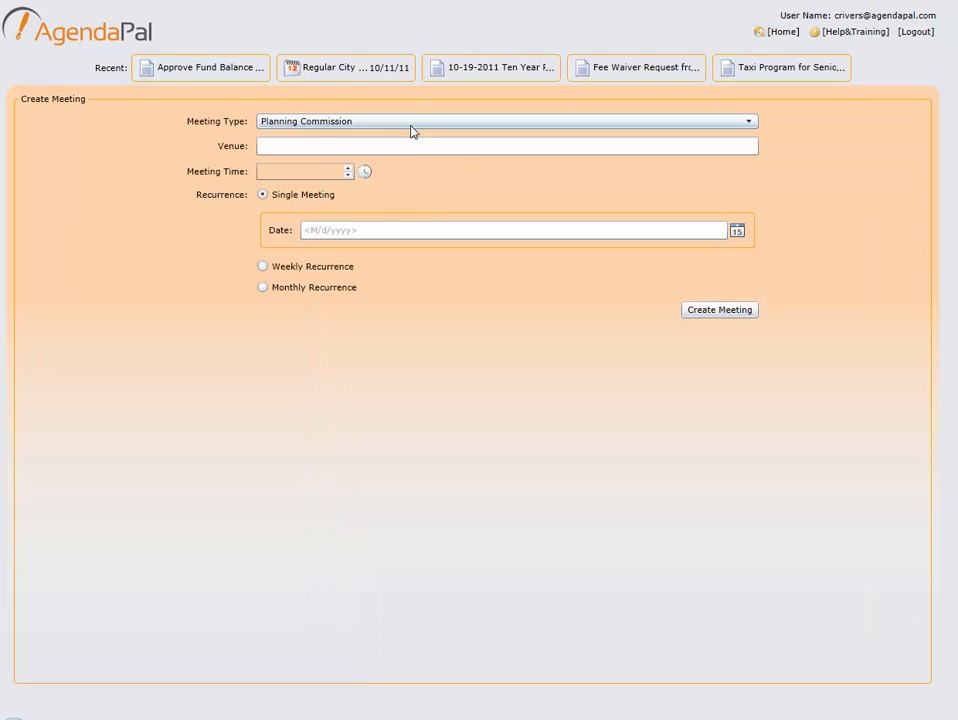
pyautogui.click(380, 124)
pyautogui.click(330, 154)
pyautogui.click(299, 147)
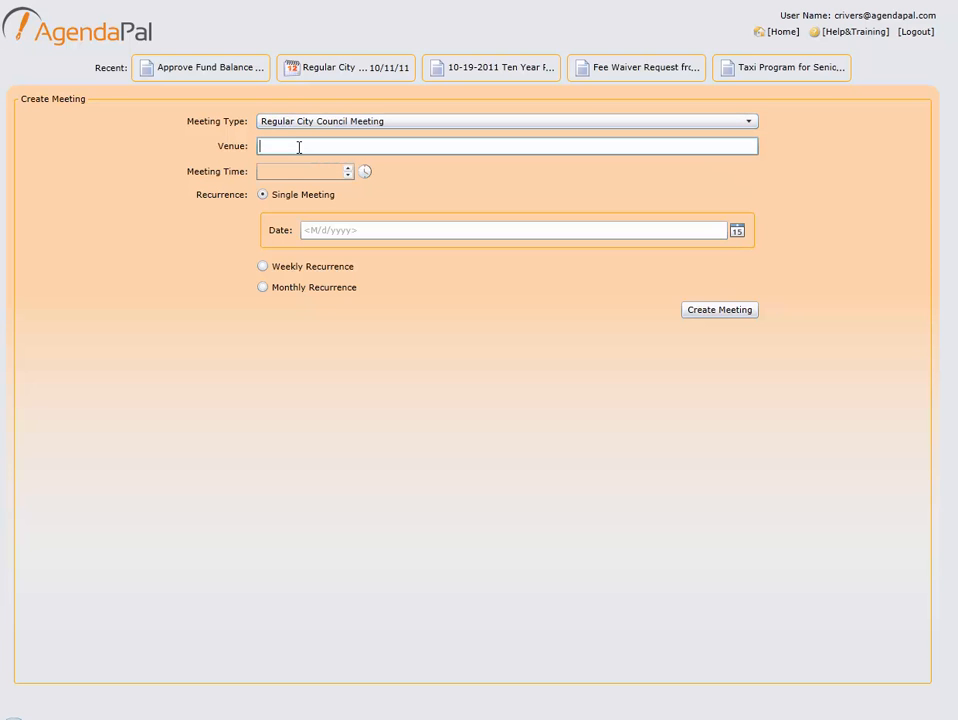
pyautogui.write('Council Chambers, City Hall')
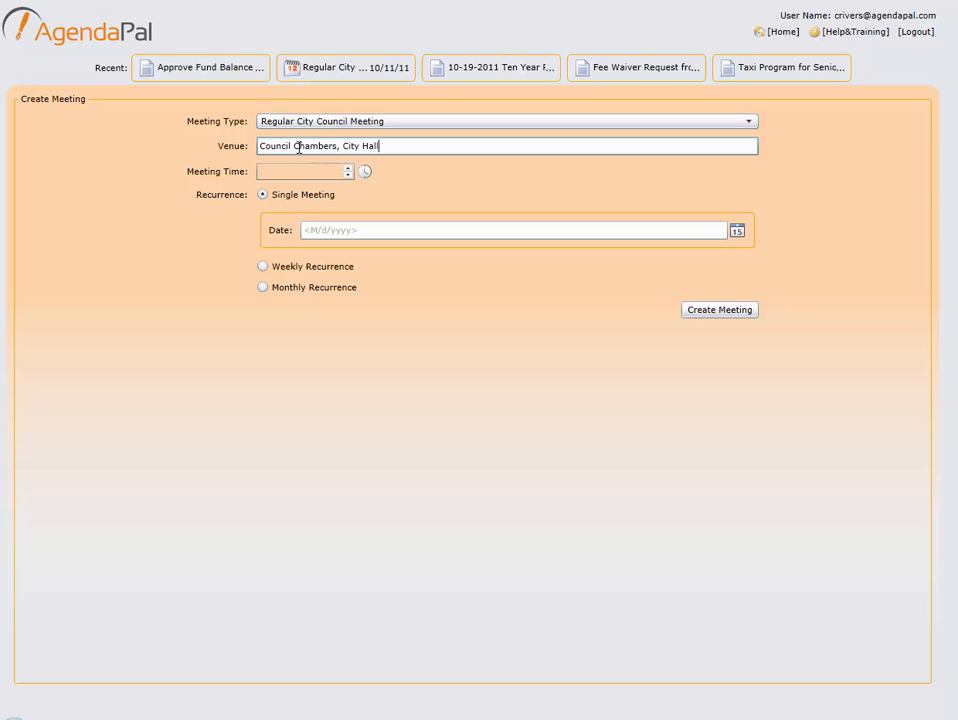
pyautogui.click(365, 172)
pyautogui.moveTo(368, 212); pyautogui.dragTo(367, 257)
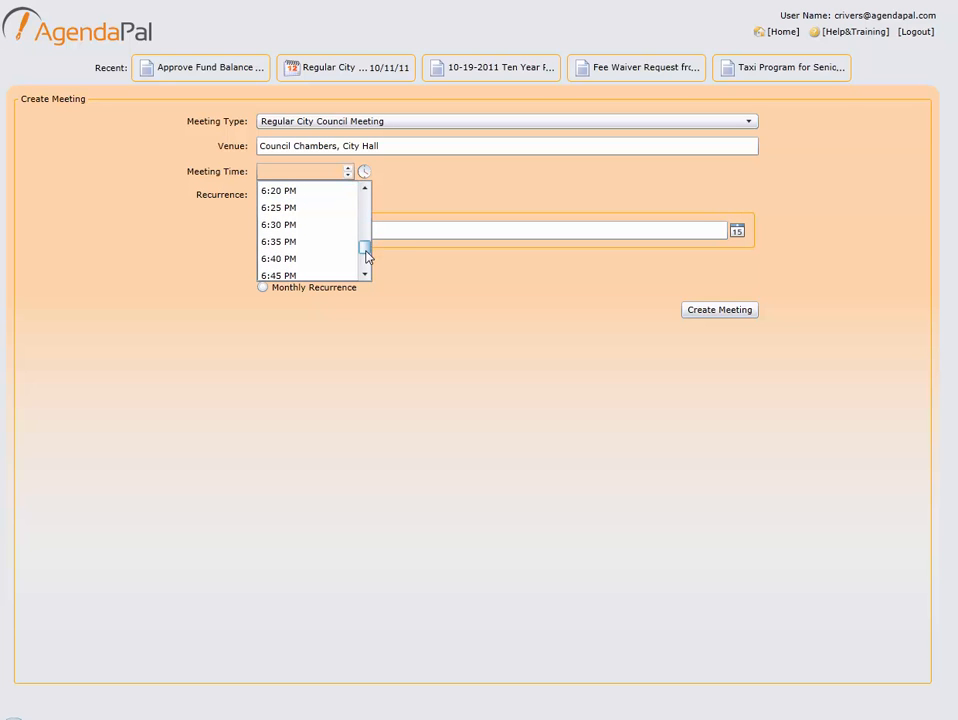
pyautogui.click(300, 225)
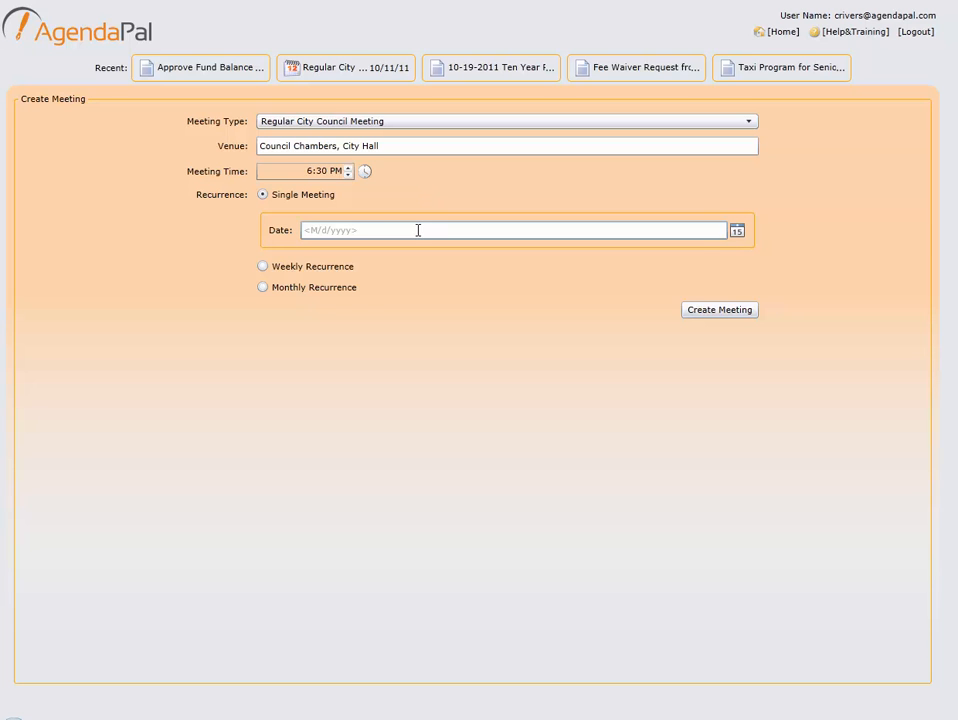
# Set it to repeat monthly on the Third Monday, 10/11/2011 to 12/31/2011, then return to the home page
pyautogui.click(263, 288)
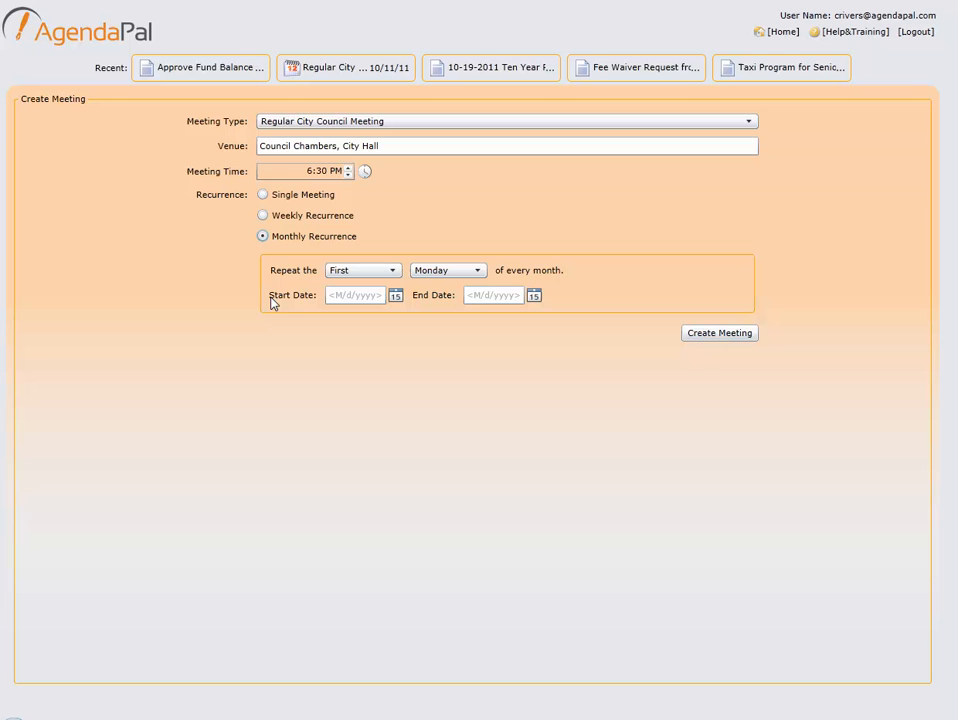
pyautogui.click(397, 300)
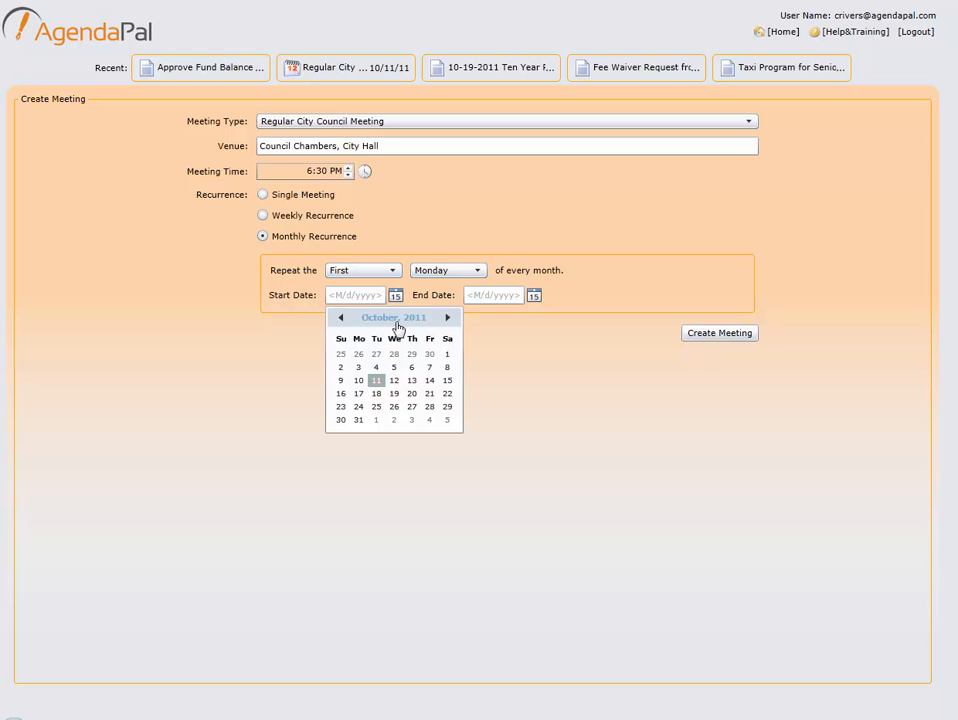
pyautogui.click(378, 384)
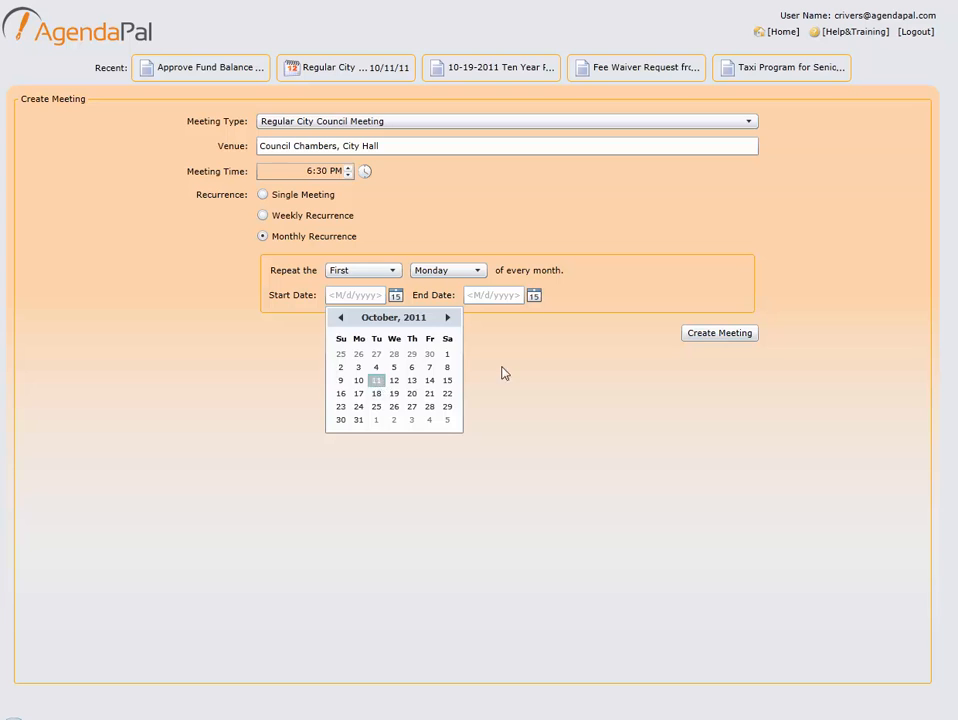
pyautogui.click(534, 296)
pyautogui.click(586, 317)
pyautogui.click(586, 317)
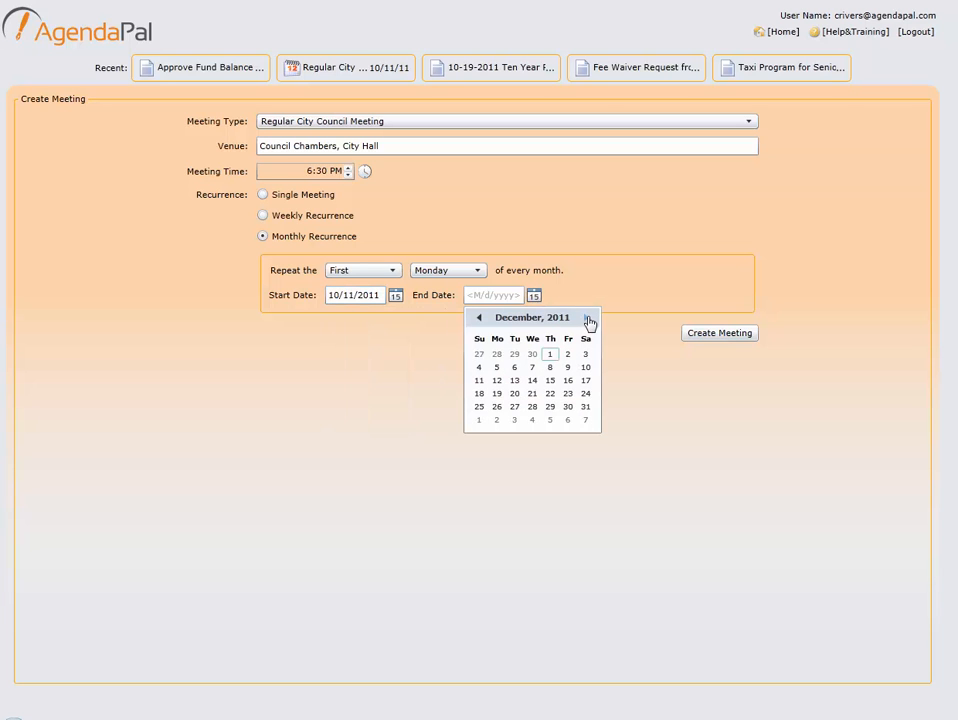
pyautogui.click(585, 406)
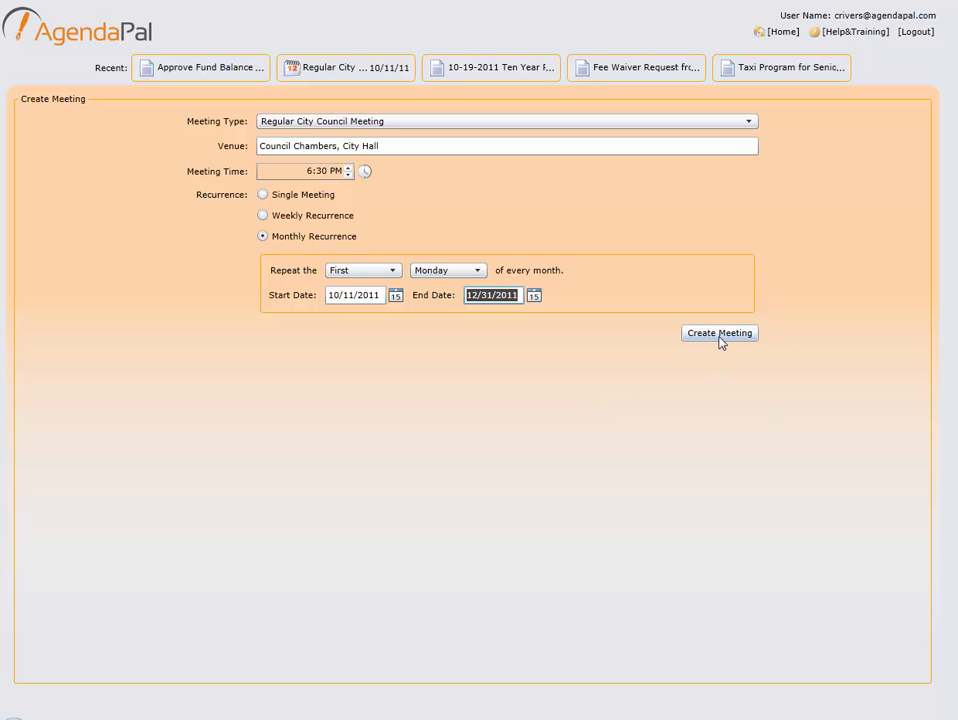
pyautogui.click(389, 272)
pyautogui.click(371, 321)
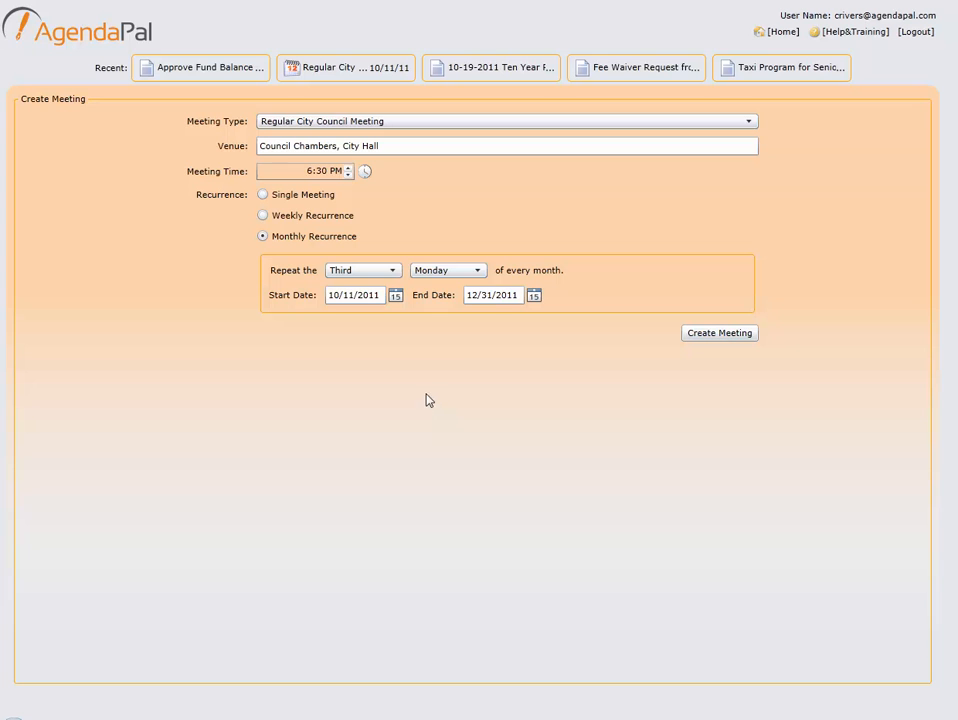
pyautogui.click(73, 37)
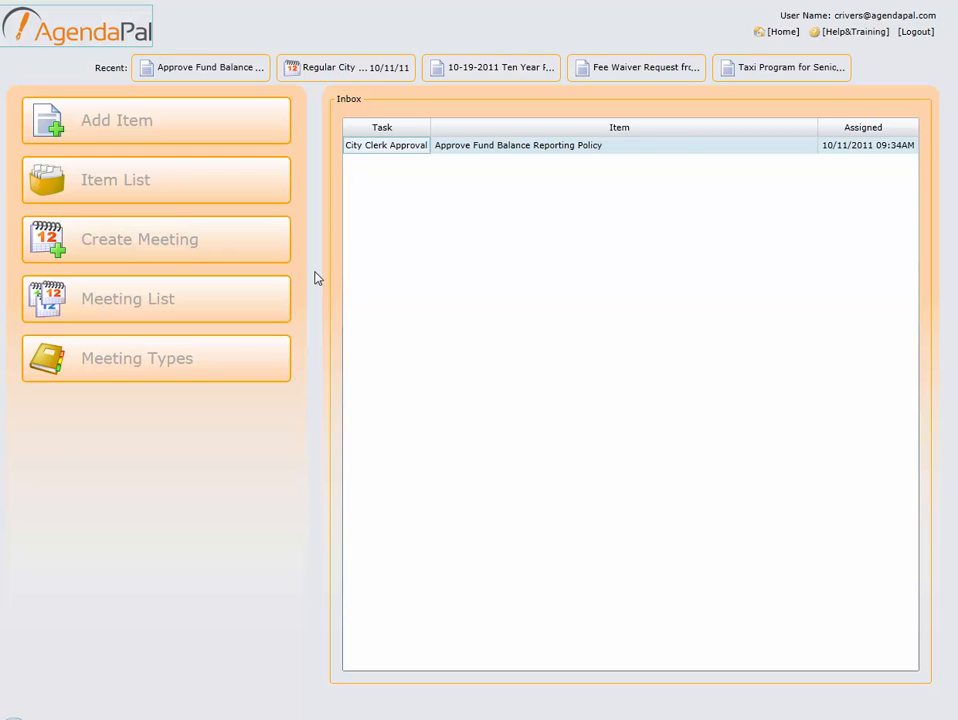
# Open the 10/11/2011 Regular City Council Meeting from the Meeting List
pyautogui.click(155, 308)
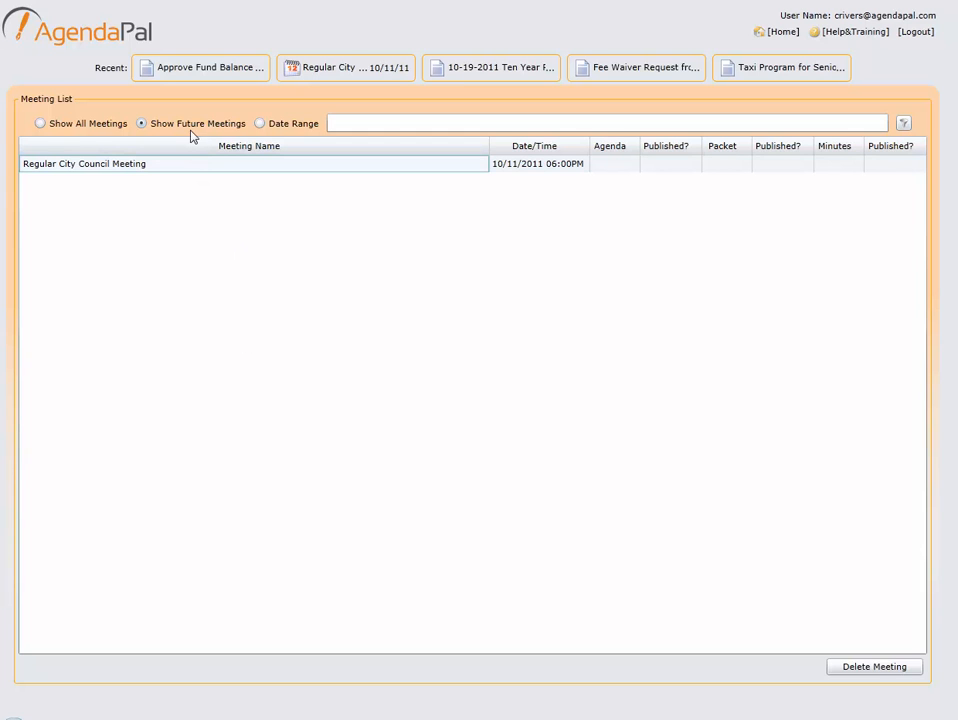
pyautogui.doubleClick(116, 166)
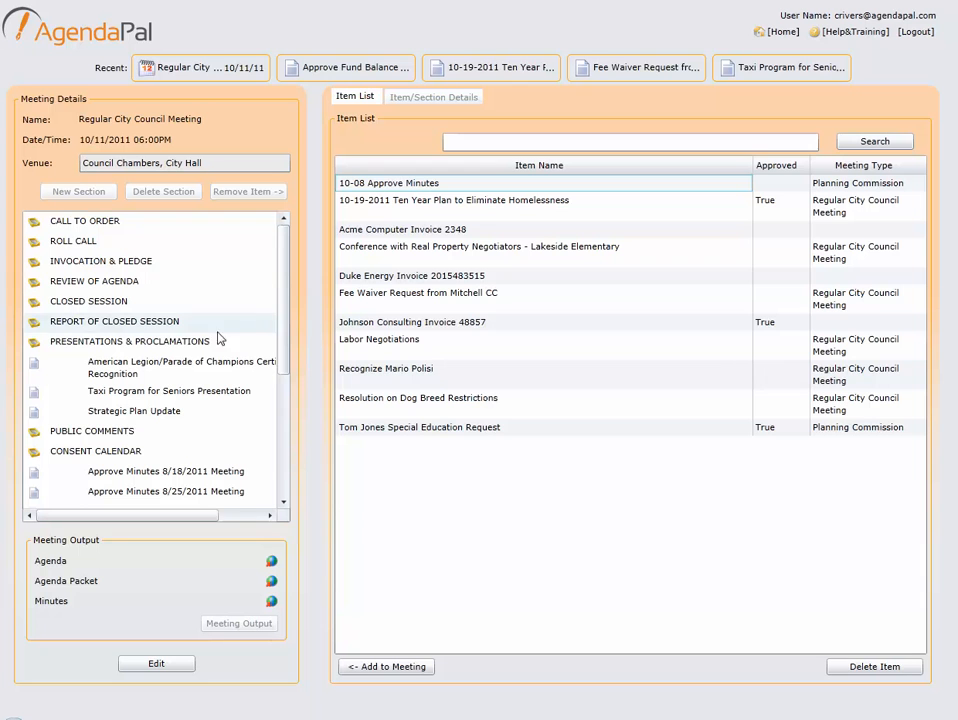
pyautogui.moveTo(285, 268); pyautogui.dragTo(284, 237)
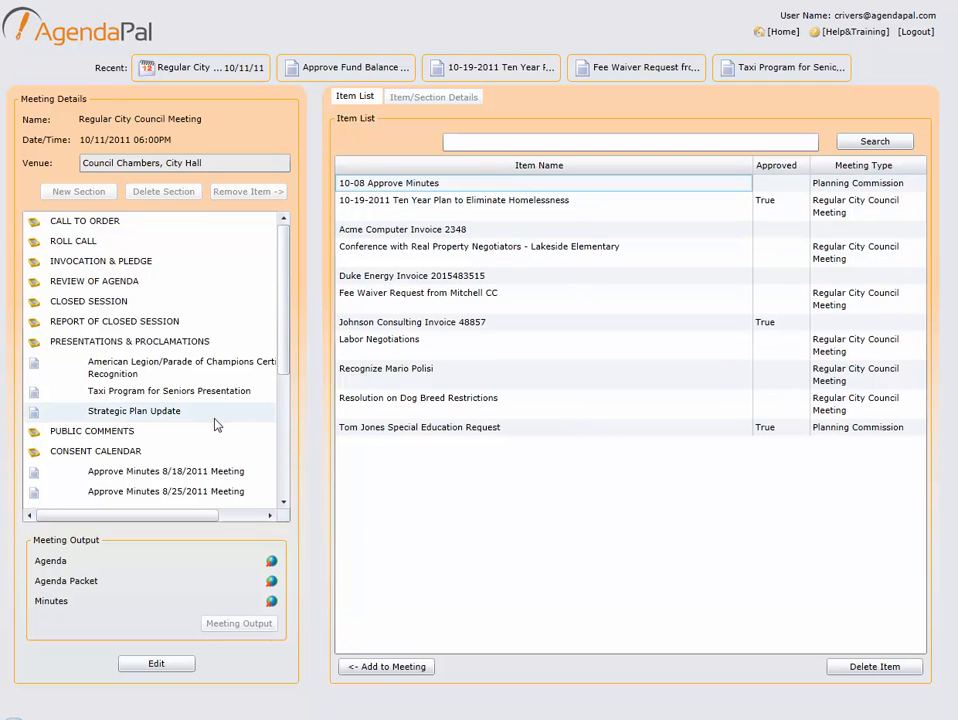
# Unlock the 10/11/2011 council meeting agenda for editing and select the Labor Negotiations item
pyautogui.click(155, 665)
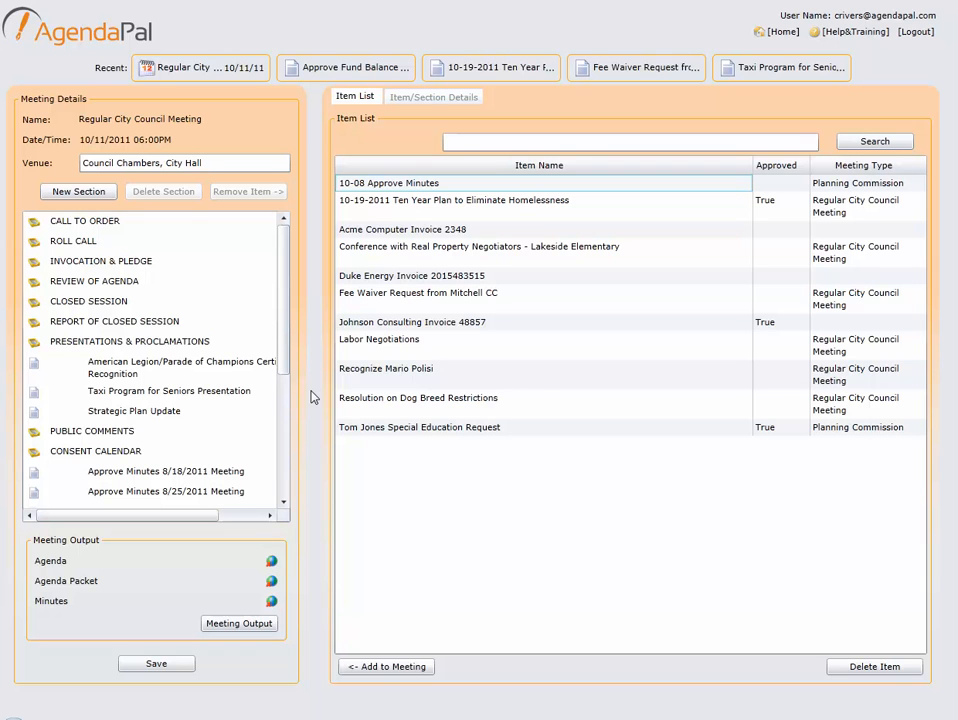
pyautogui.click(633, 350)
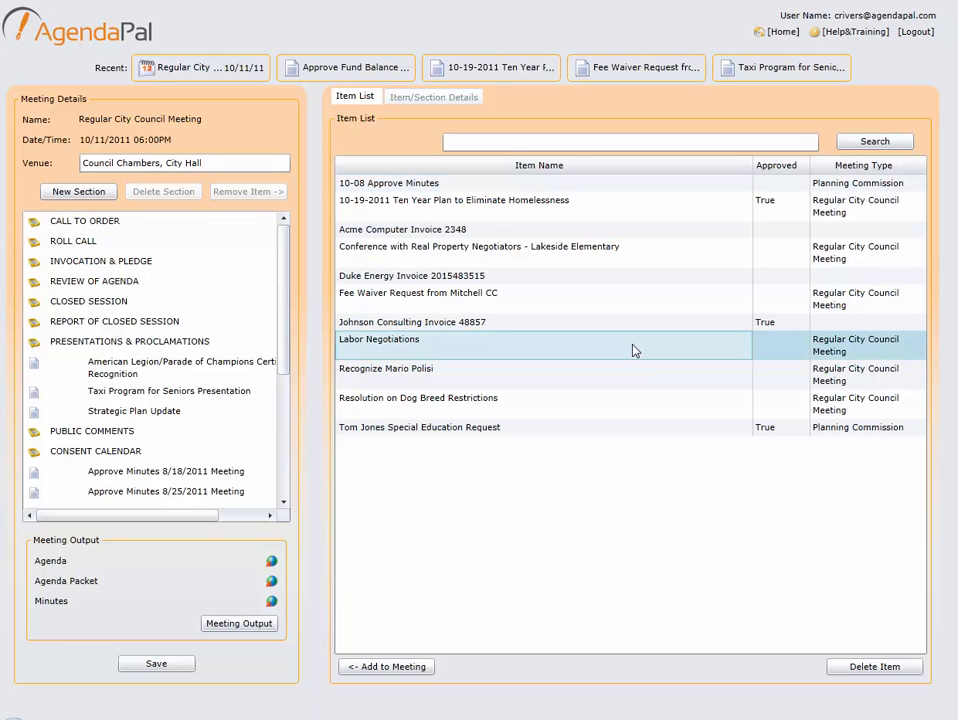
# Add Labor Negotiations and the Real Property Negotiators conference under CLOSED SESSION
pyautogui.click(678, 258)
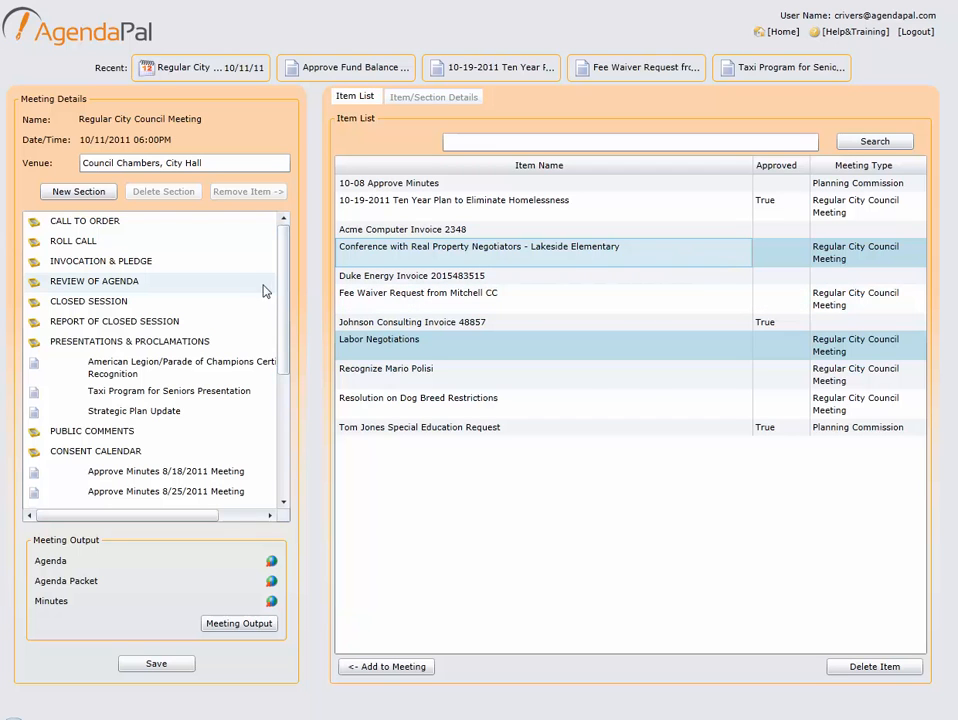
pyautogui.click(181, 310)
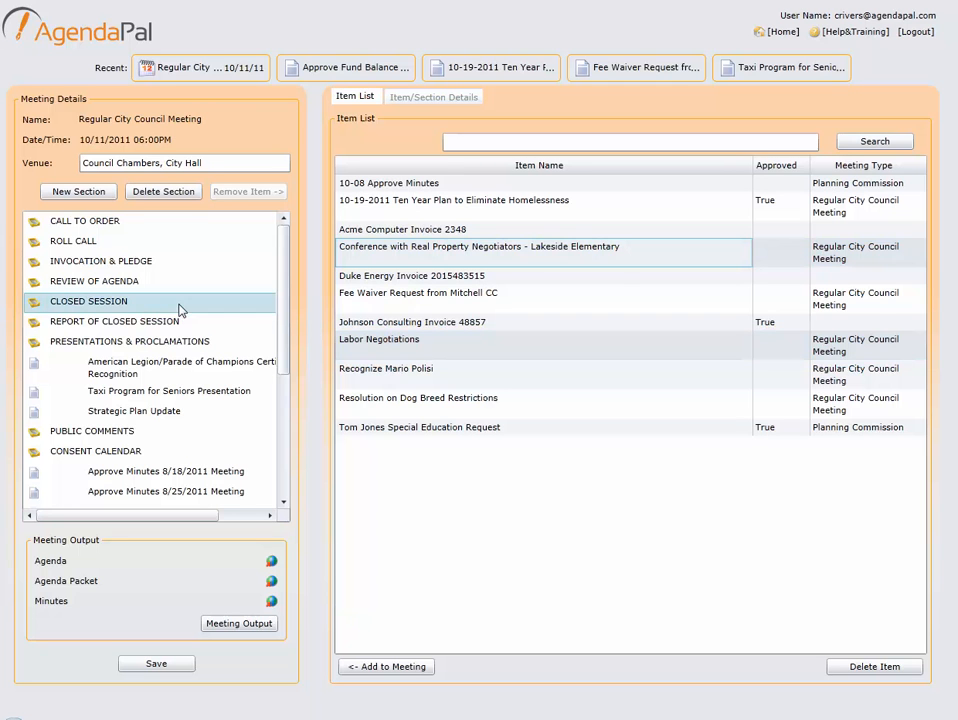
pyautogui.click(375, 672)
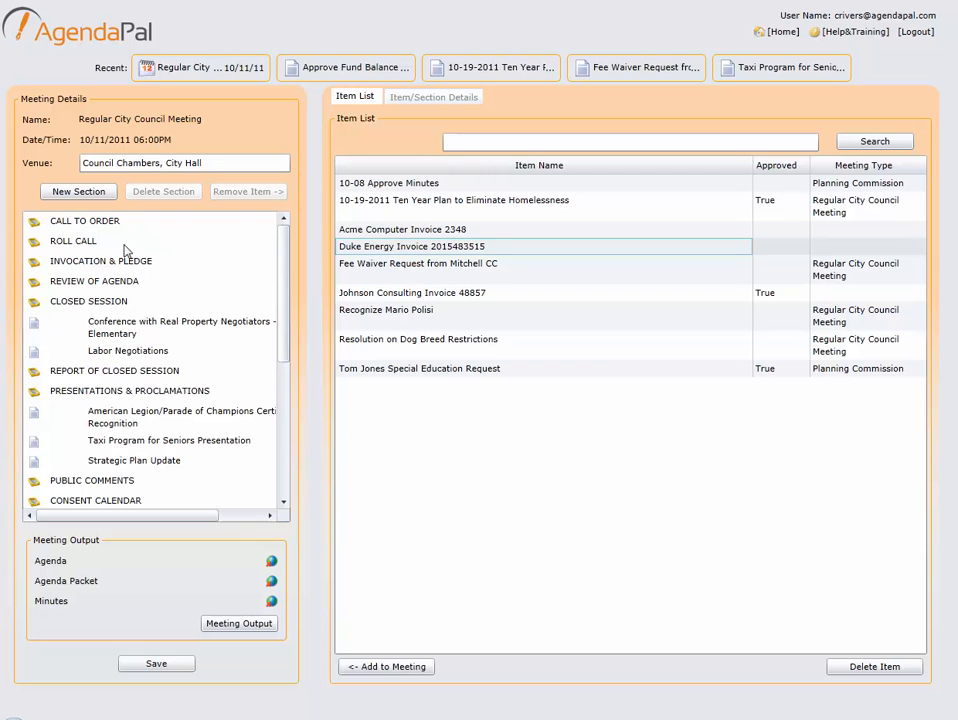
# Add the recognition item under PRESENTATIONS & PROCLAMATIONS
pyautogui.click(560, 325)
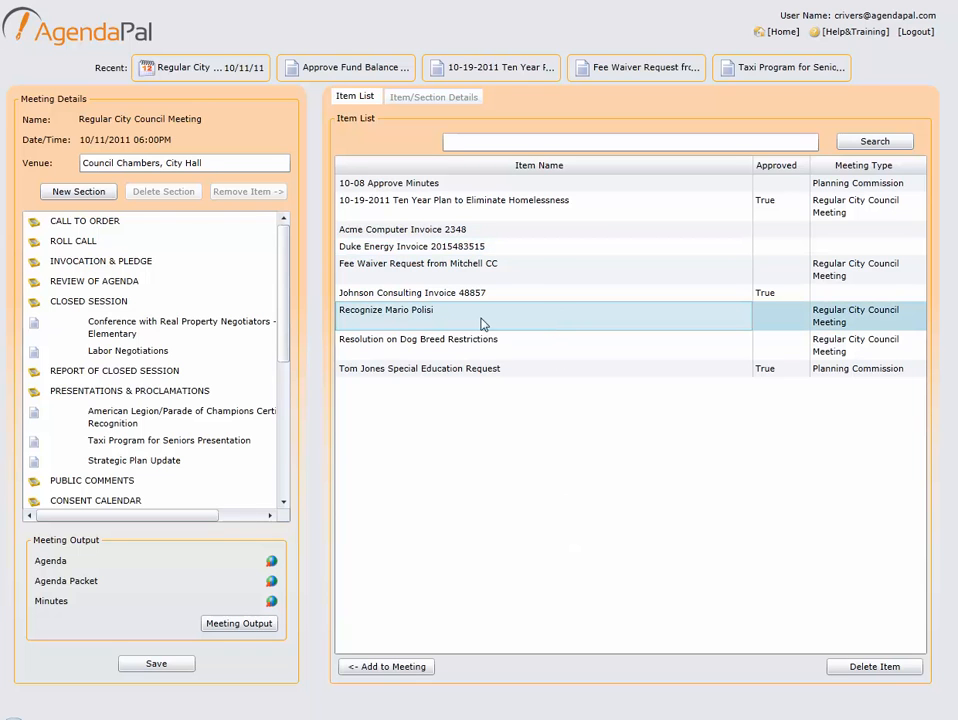
pyautogui.click(240, 400)
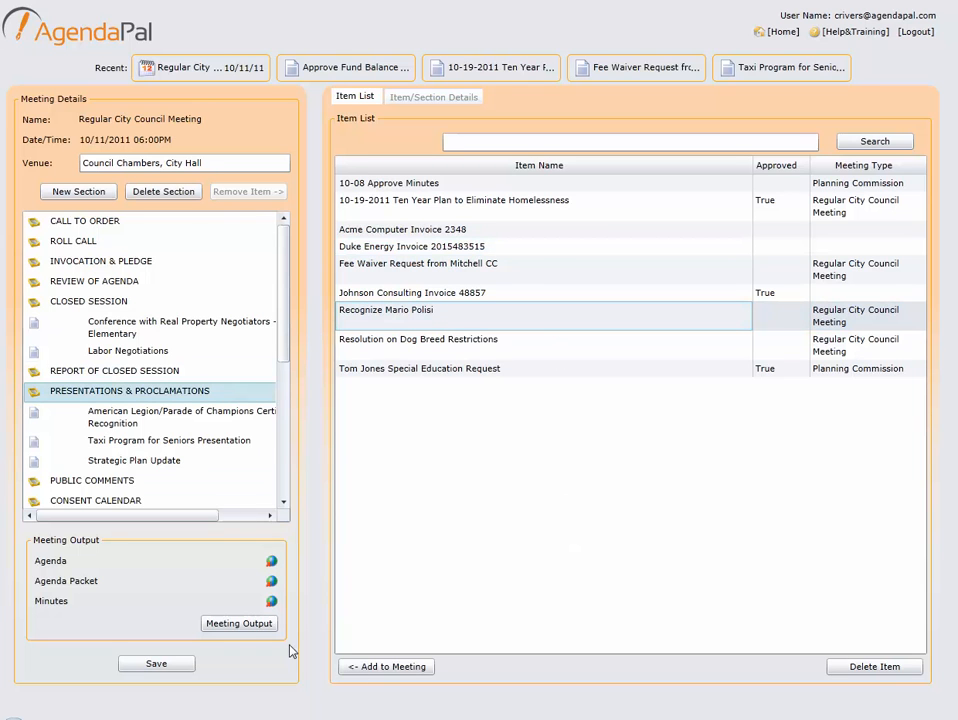
pyautogui.click(390, 667)
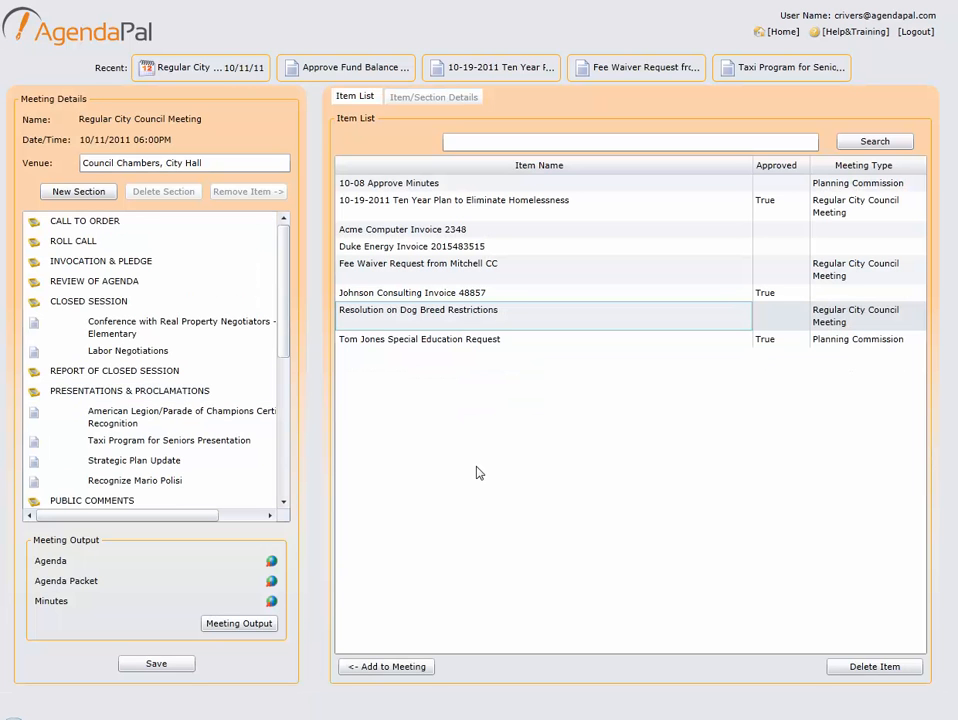
pyautogui.moveTo(284, 363); pyautogui.dragTo(278, 504)
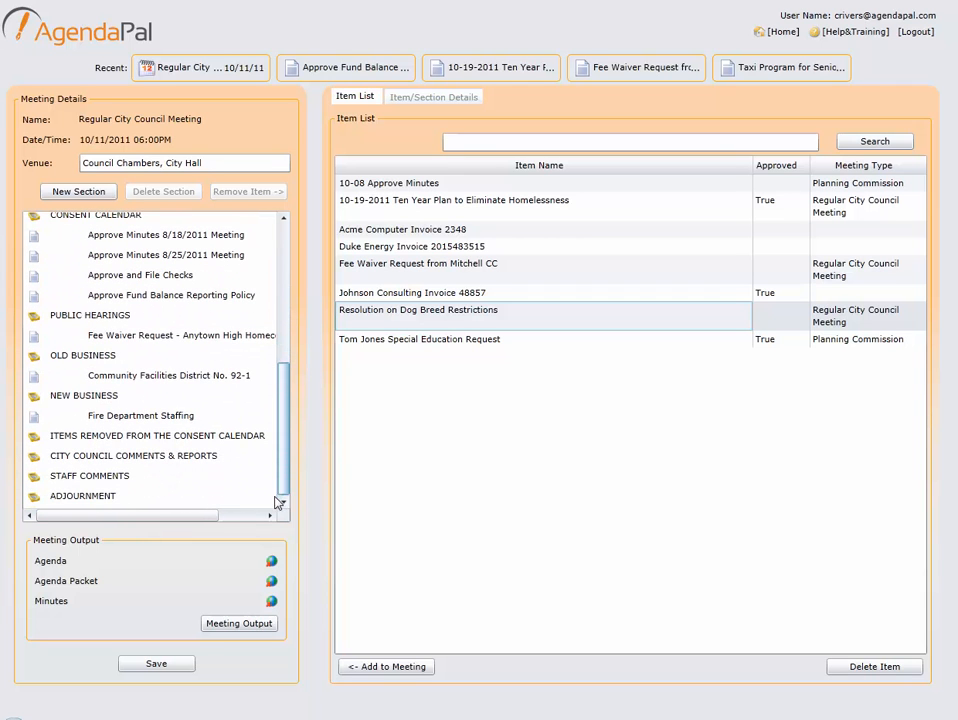
# Add the 10-19-2011 Ten Year Plan to Eliminate Homelessness under NEW BUSINESS
pyautogui.click(613, 216)
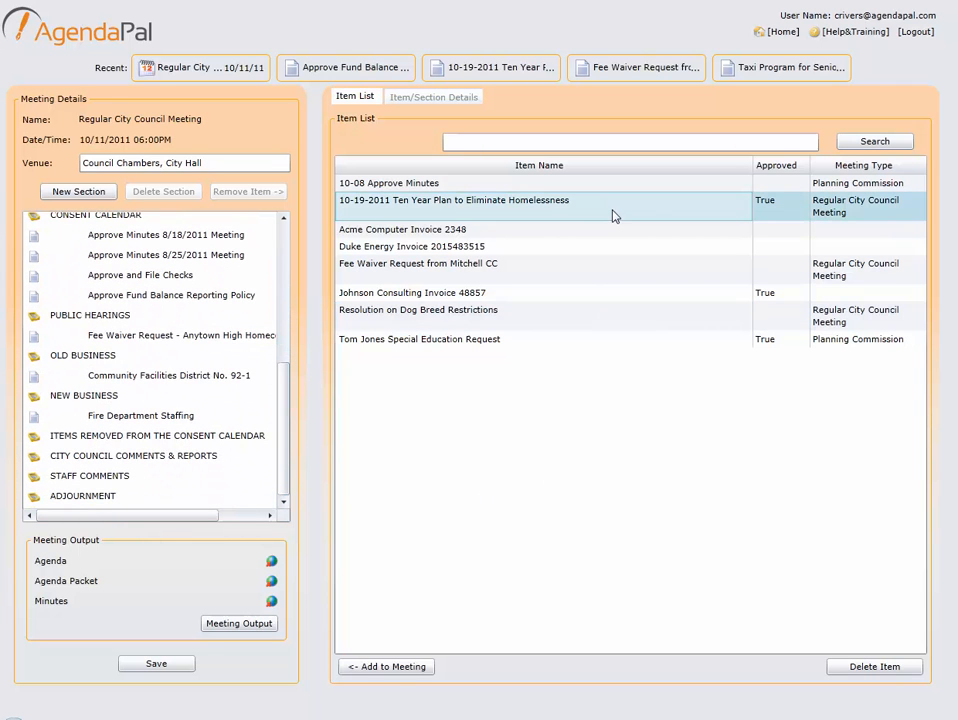
pyautogui.click(144, 400)
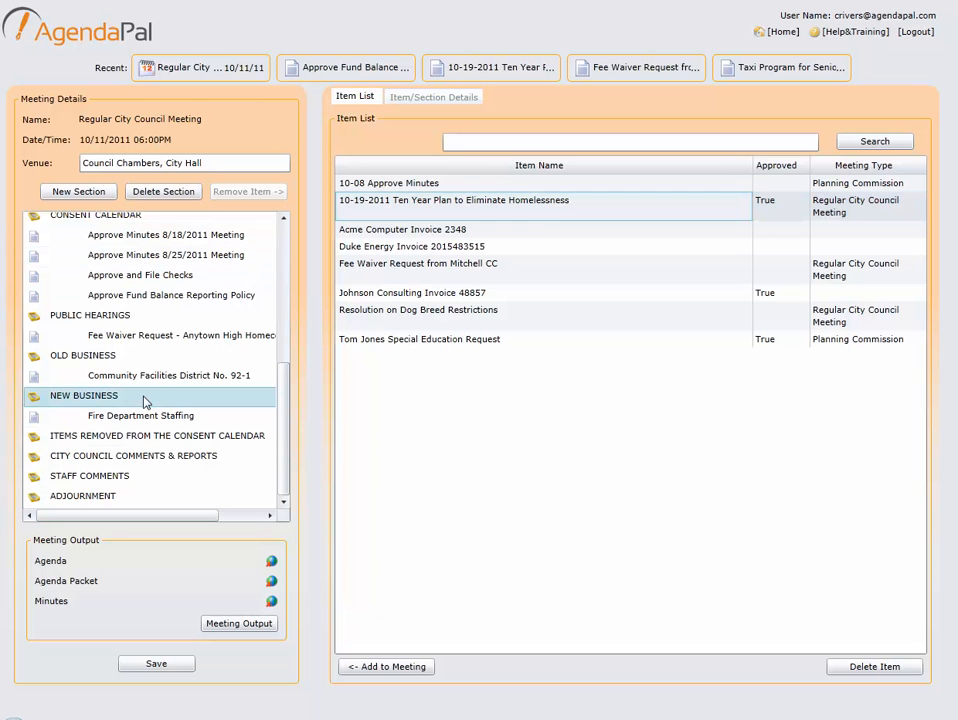
pyautogui.click(391, 666)
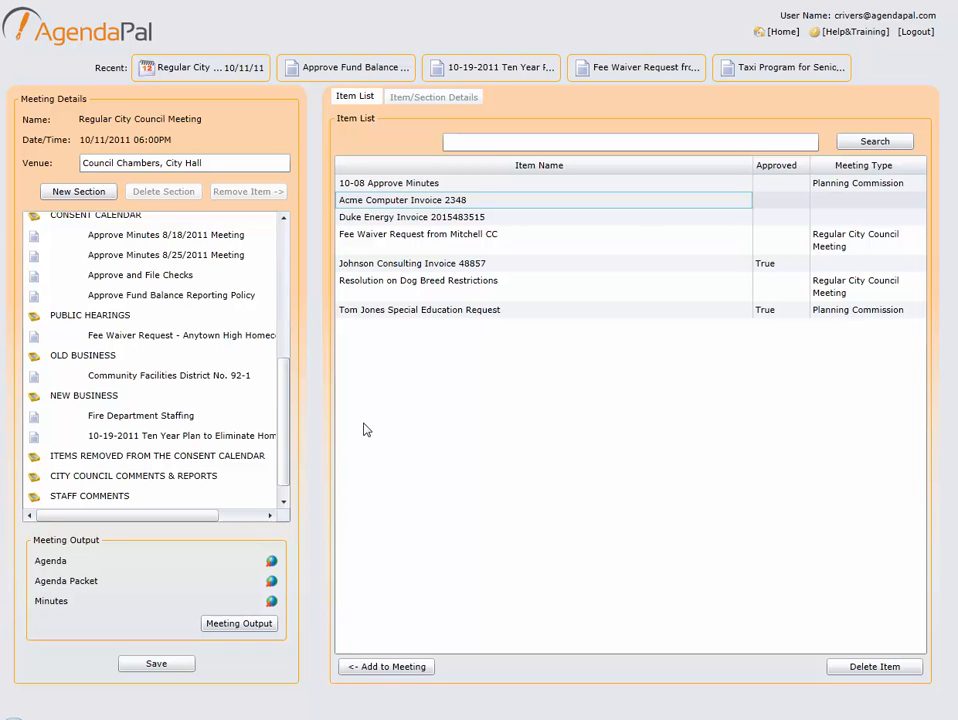
# Remove Fire Department Staffing and re-add it so it follows the Ten Year Plan
pyautogui.click(55, 423)
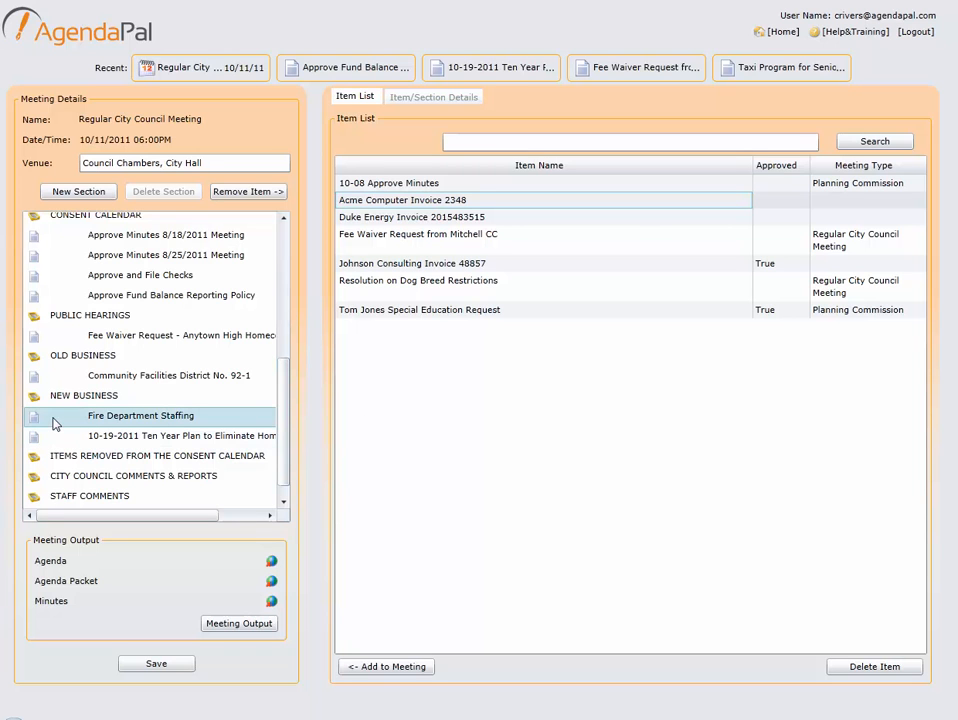
pyautogui.click(243, 193)
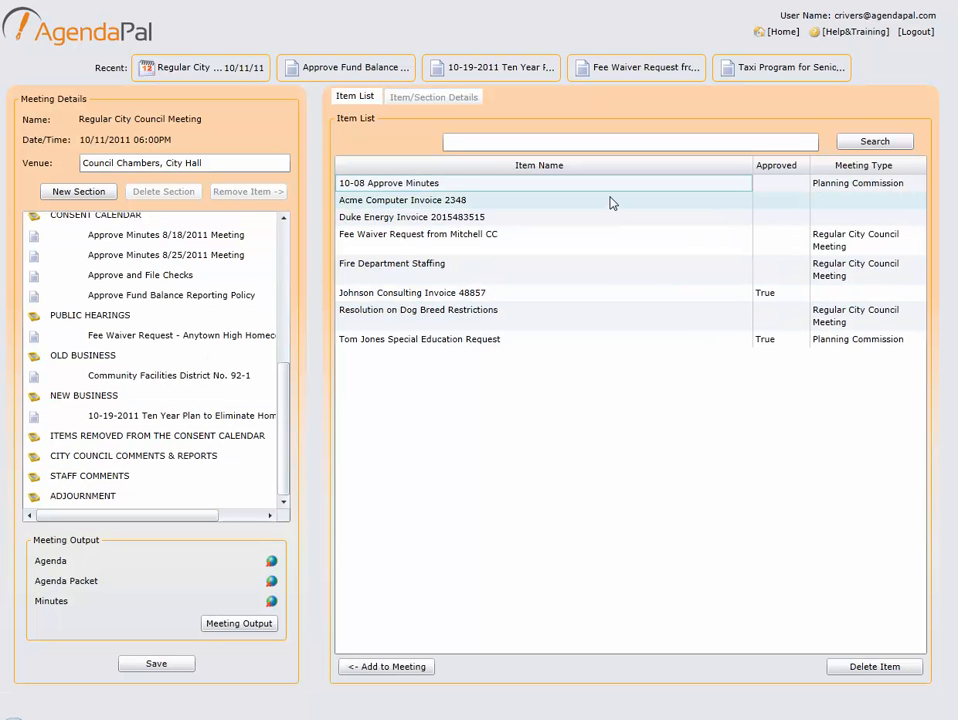
pyautogui.click(537, 279)
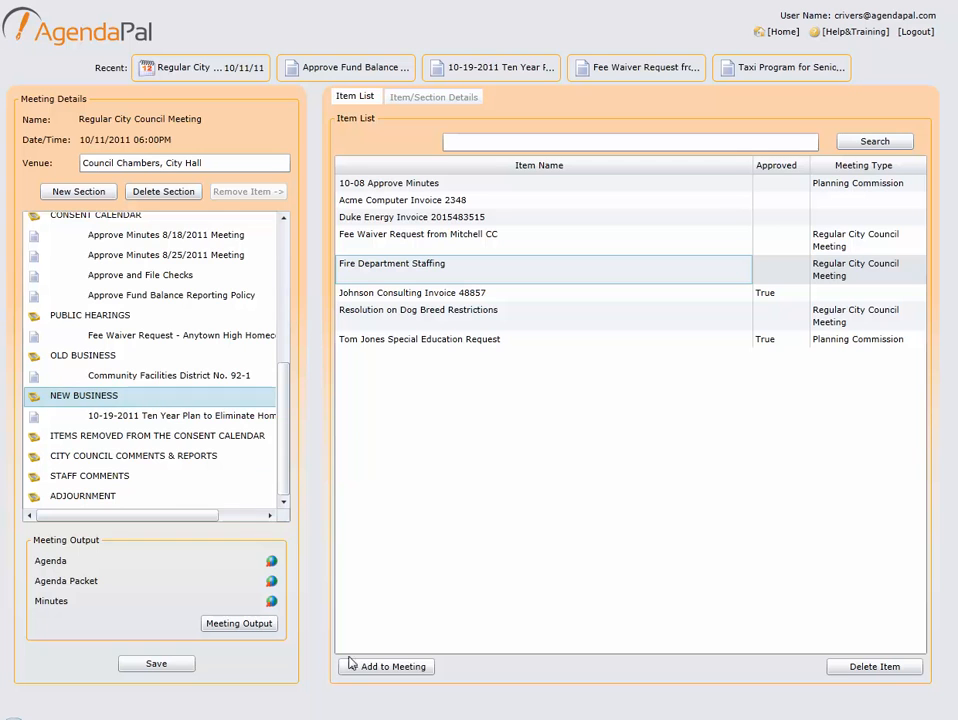
pyautogui.click(378, 668)
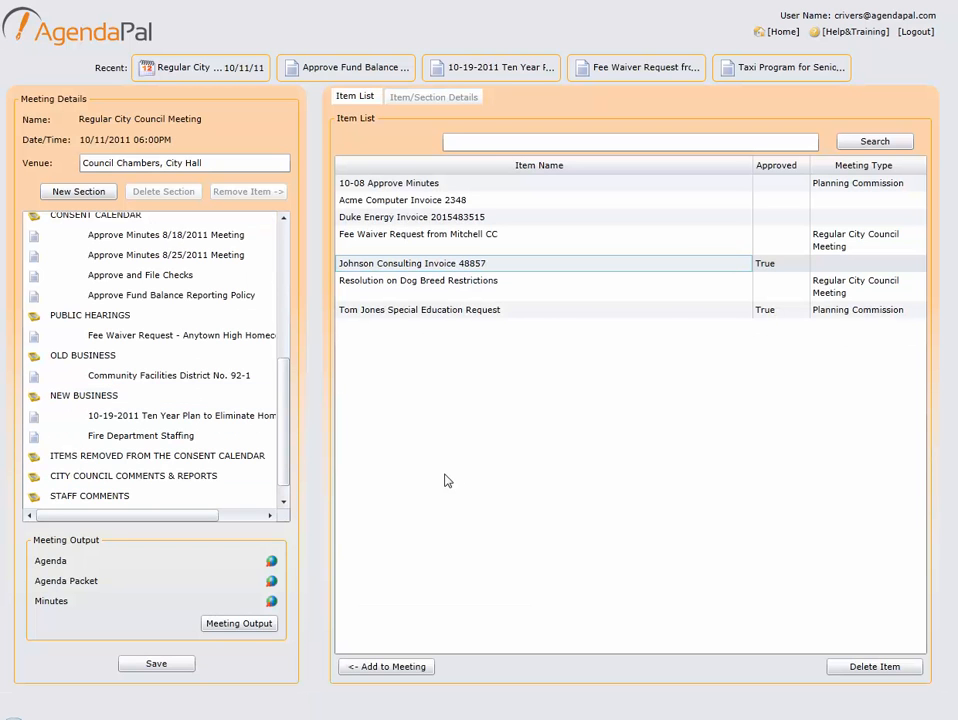
# Drag Fire Department Staffing and Approve and File Checks to the top of their sections, and reposition Strategic Plan Update
pyautogui.click(35, 442)
pyautogui.moveTo(35, 442); pyautogui.dragTo(60, 372)
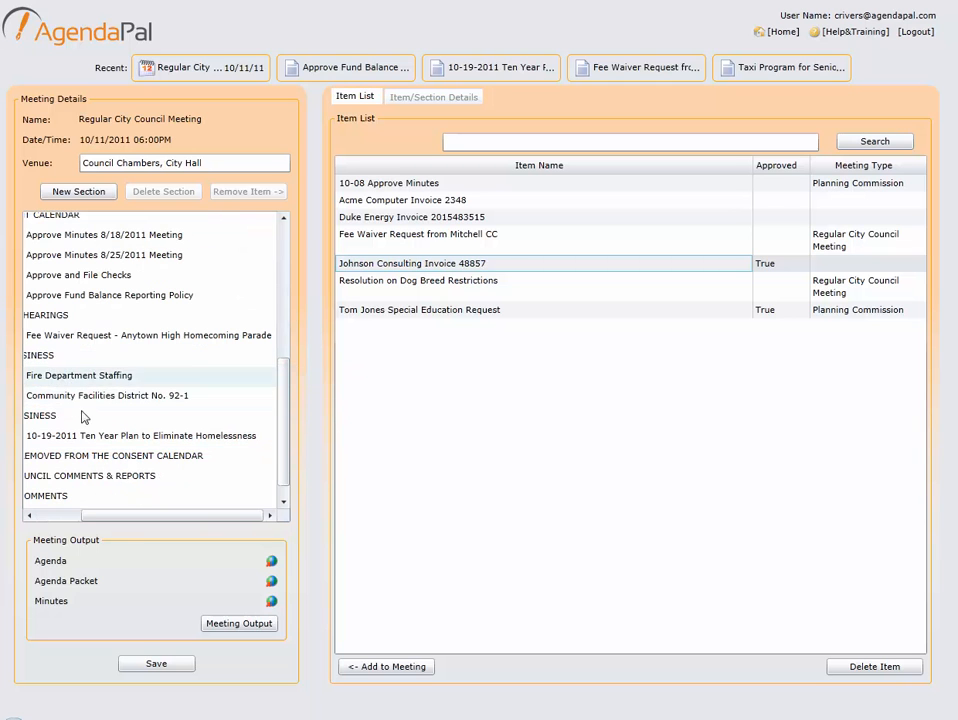
pyautogui.moveTo(107, 517); pyautogui.dragTo(55, 515)
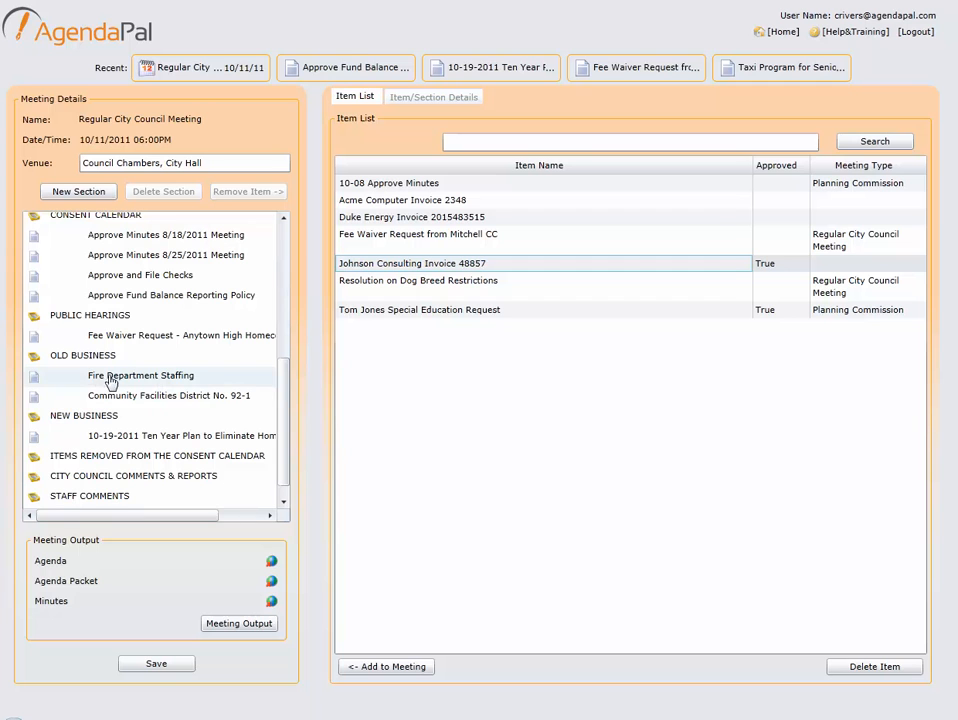
pyautogui.moveTo(283, 450); pyautogui.dragTo(283, 370)
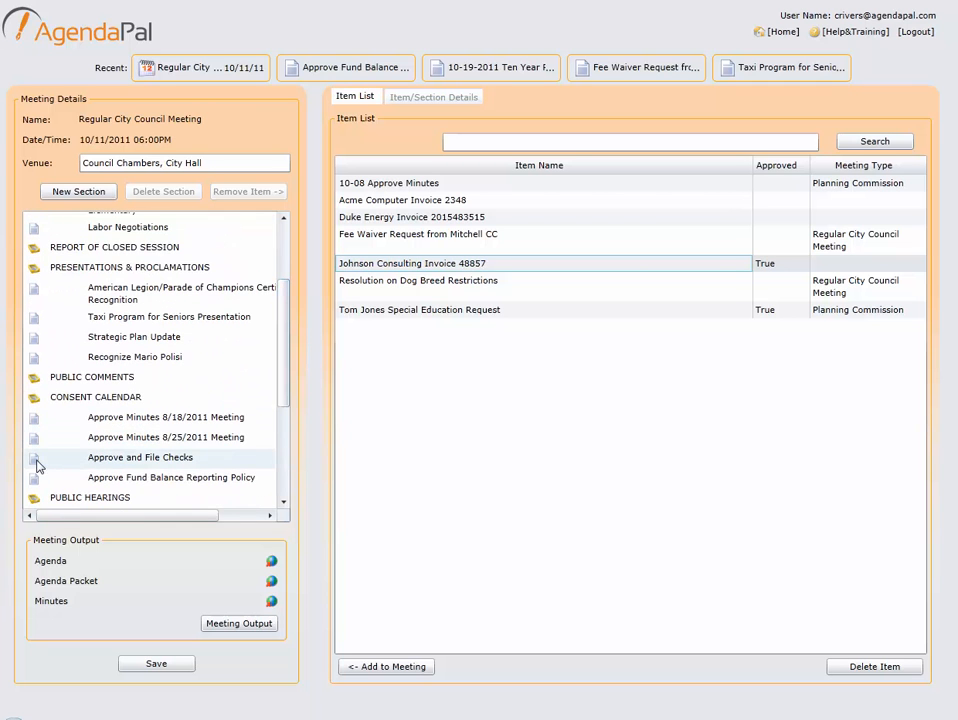
pyautogui.moveTo(33, 463); pyautogui.dragTo(36, 422)
pyautogui.moveTo(143, 517); pyautogui.dragTo(87, 516)
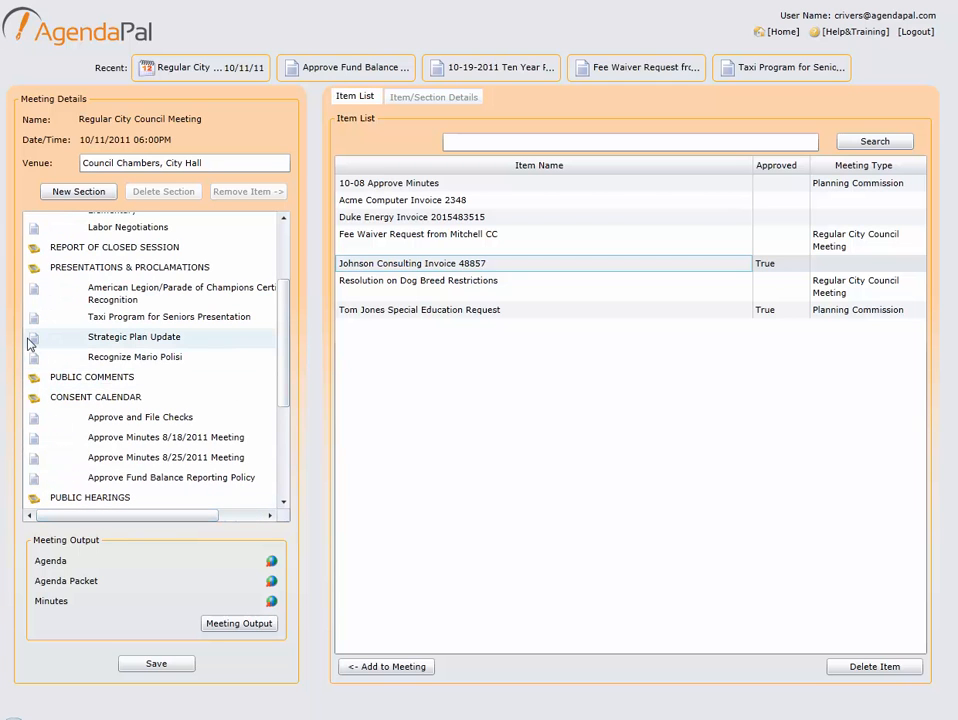
pyautogui.moveTo(33, 343); pyautogui.dragTo(58, 479)
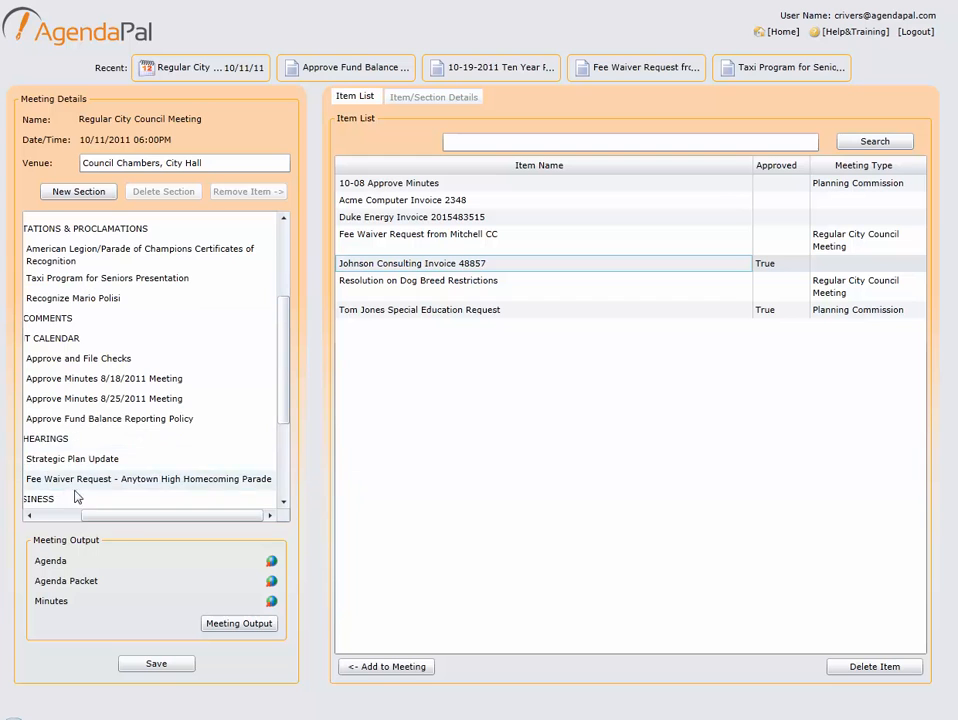
pyautogui.moveTo(100, 520); pyautogui.dragTo(32, 515)
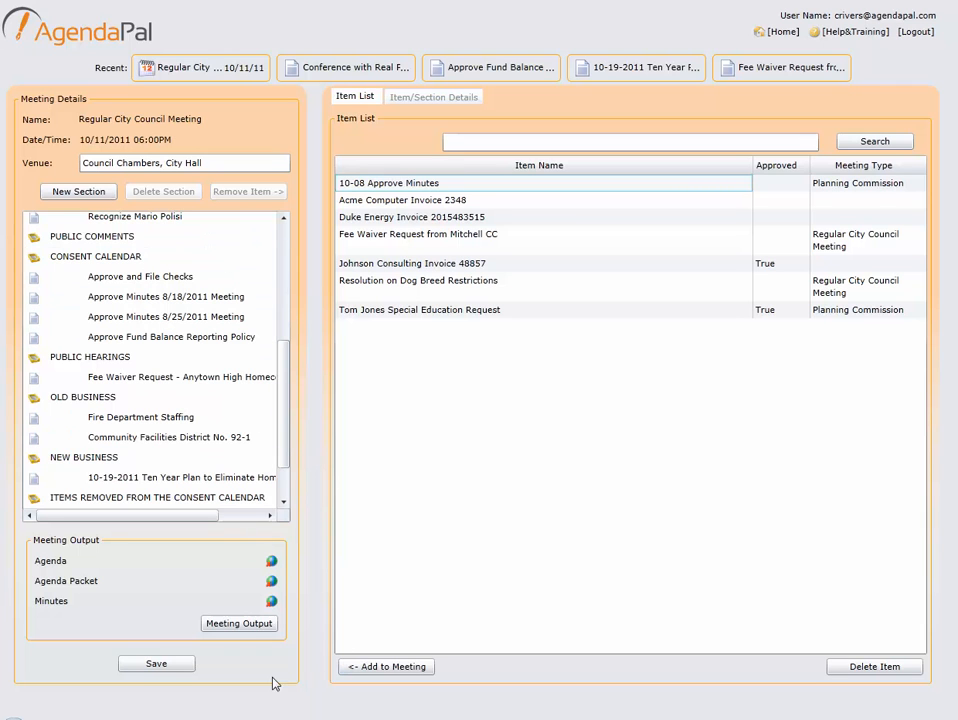
# Save the agenda, then review the Conference, Taxi Program and ROLL CALL details before returning to Item List
pyautogui.click(158, 665)
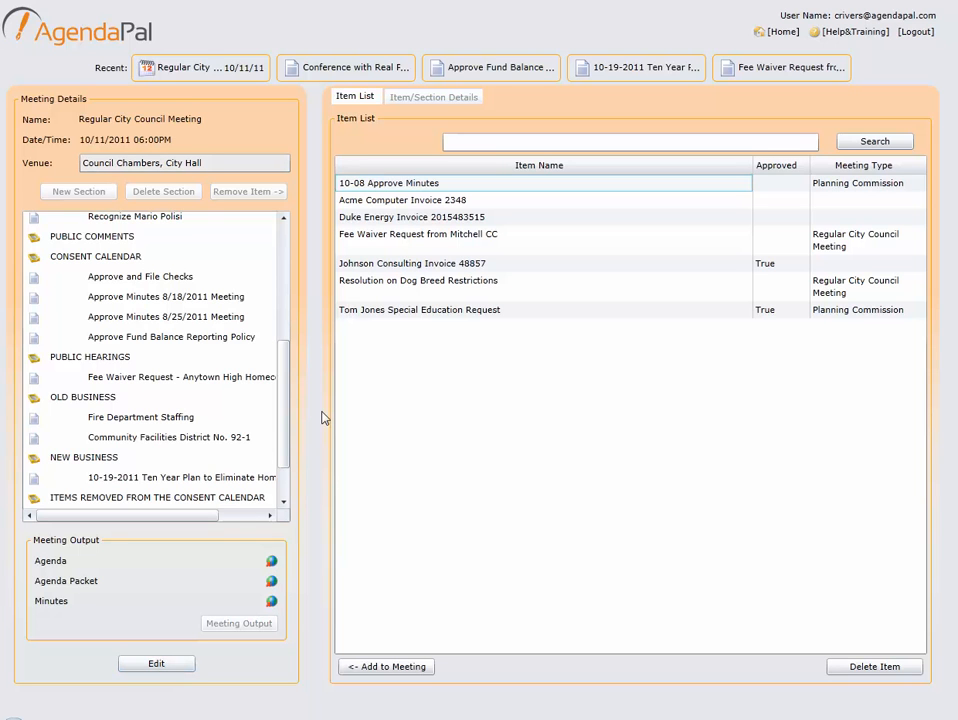
pyautogui.moveTo(284, 436); pyautogui.dragTo(286, 306)
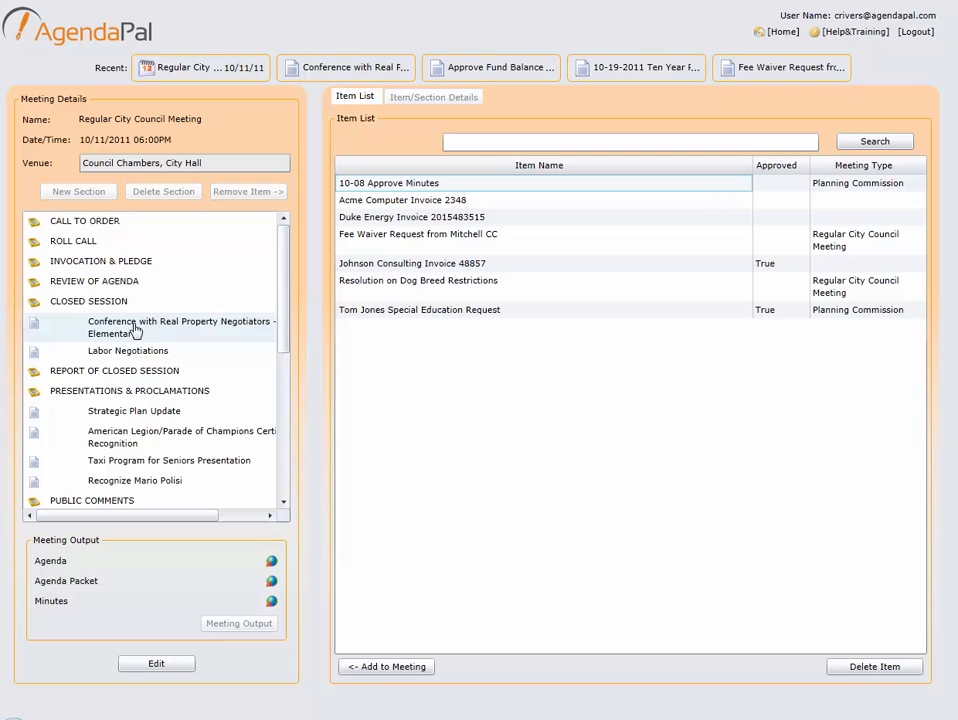
pyautogui.click(167, 326)
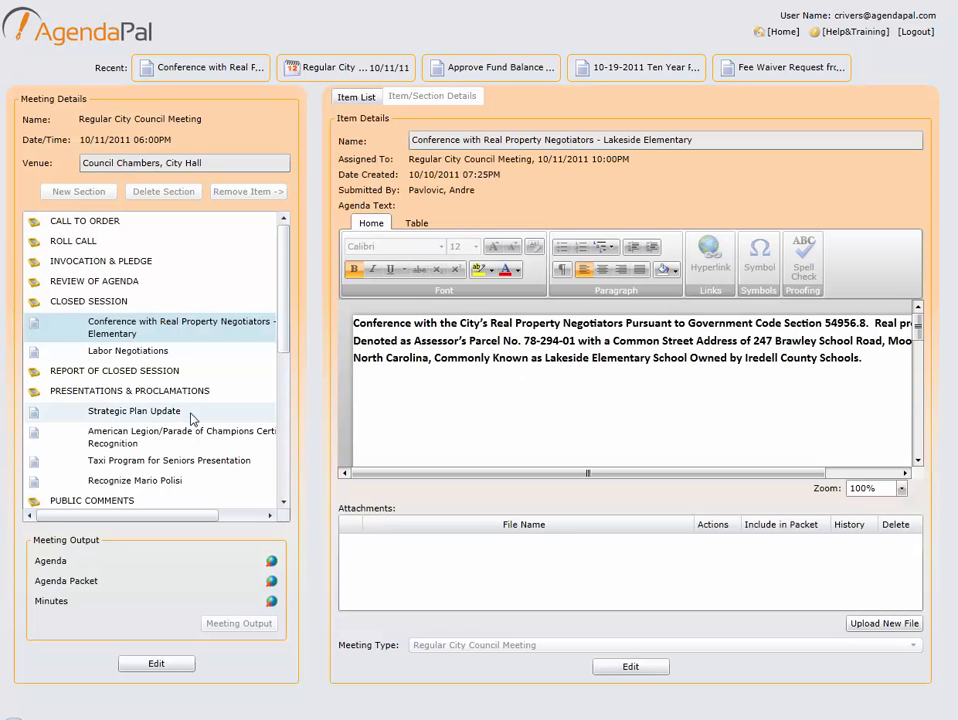
pyautogui.click(163, 462)
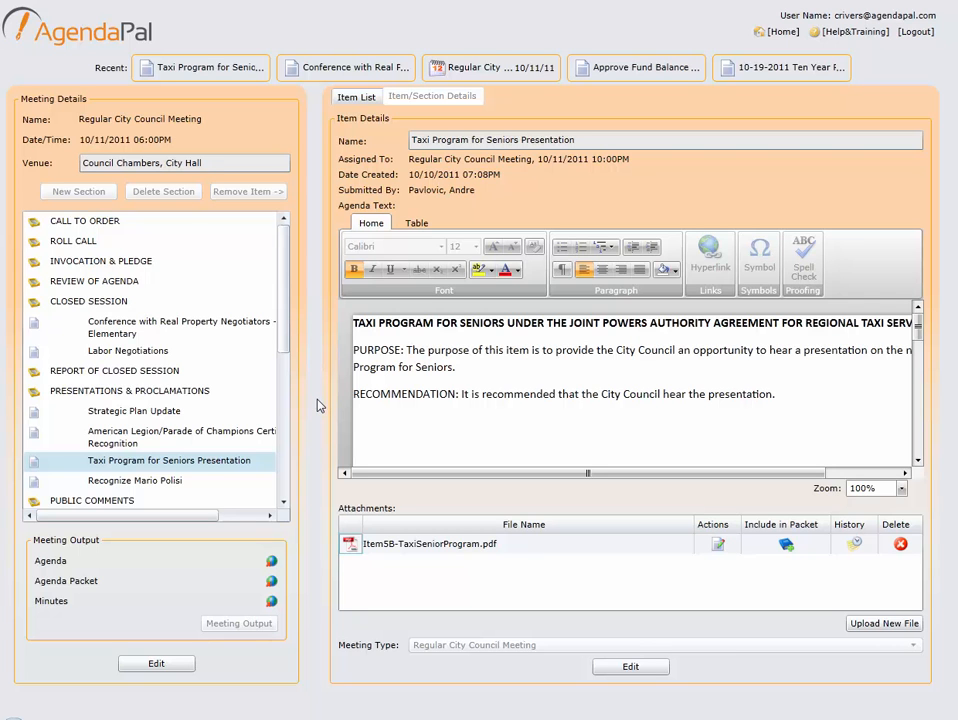
pyautogui.click(66, 244)
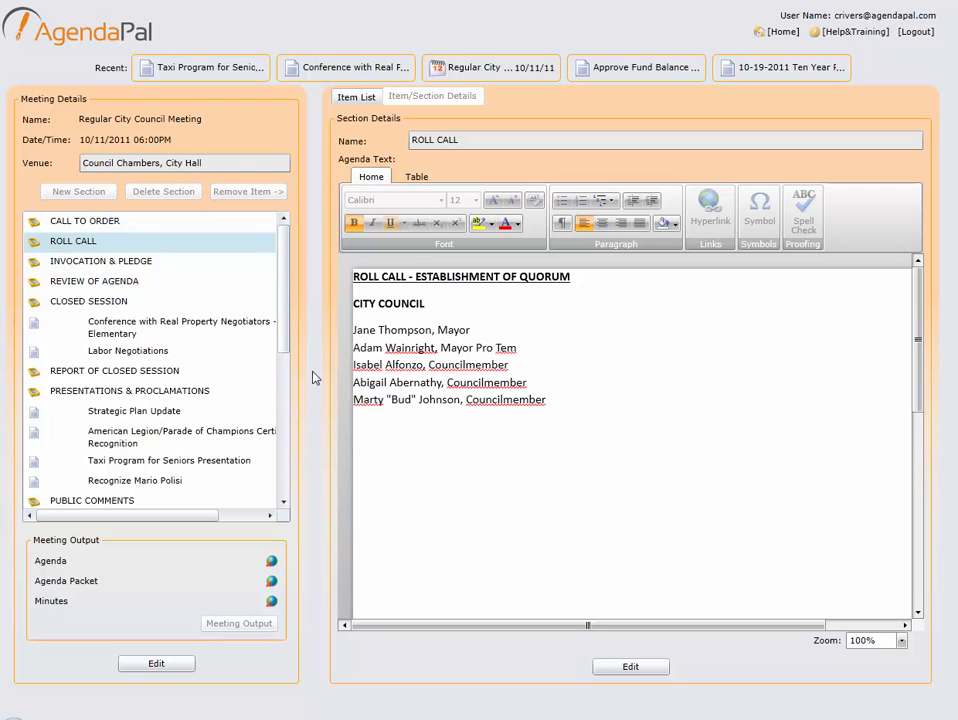
pyautogui.click(362, 98)
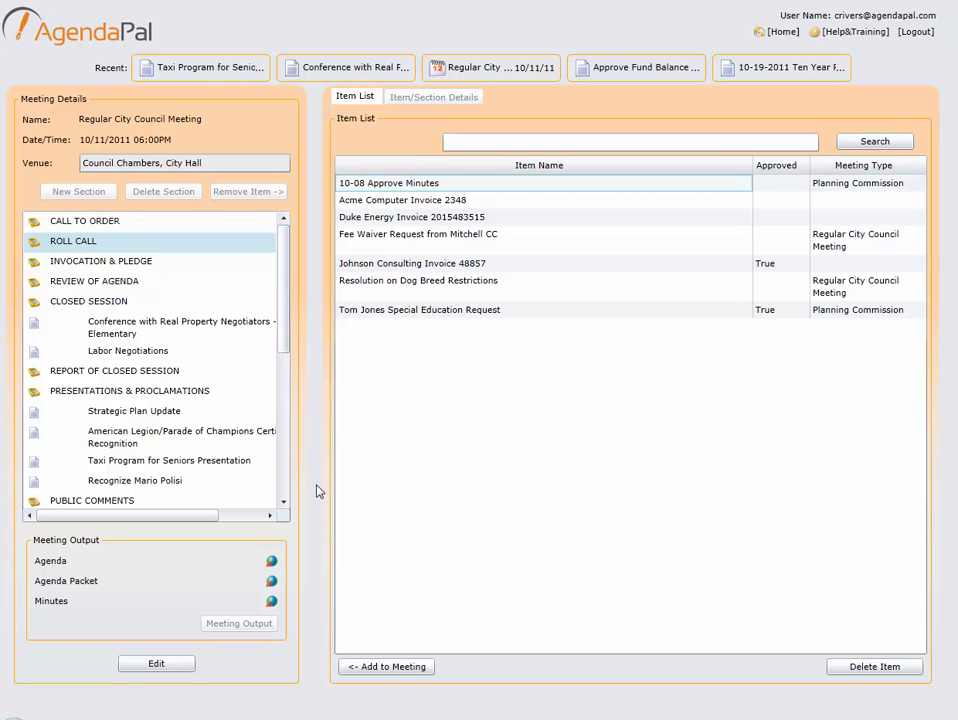
# Unlock the 10/11/2011 meeting again and open its Meeting Output page
pyautogui.click(156, 664)
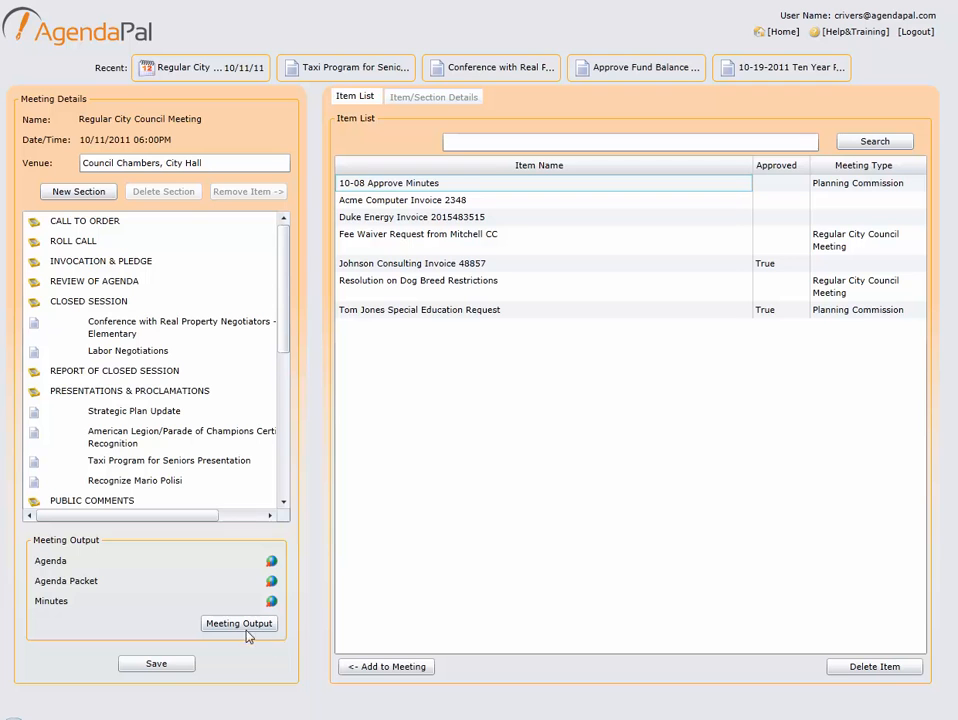
pyautogui.click(240, 624)
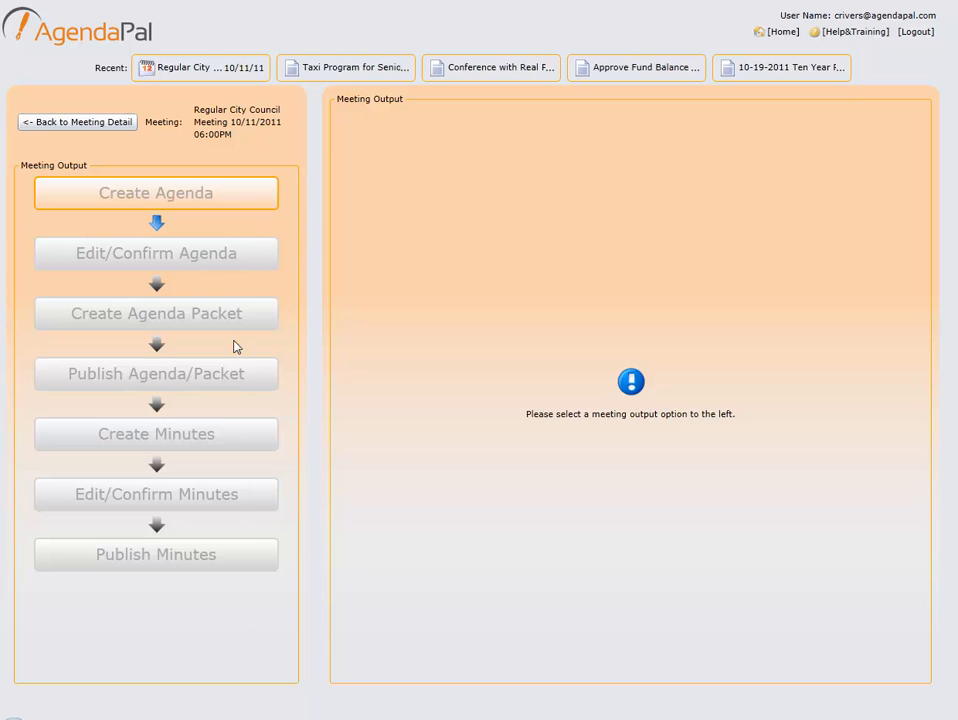
# Generate the council meeting's agenda document with Create Agenda, then return to Meeting Detail
pyautogui.click(246, 203)
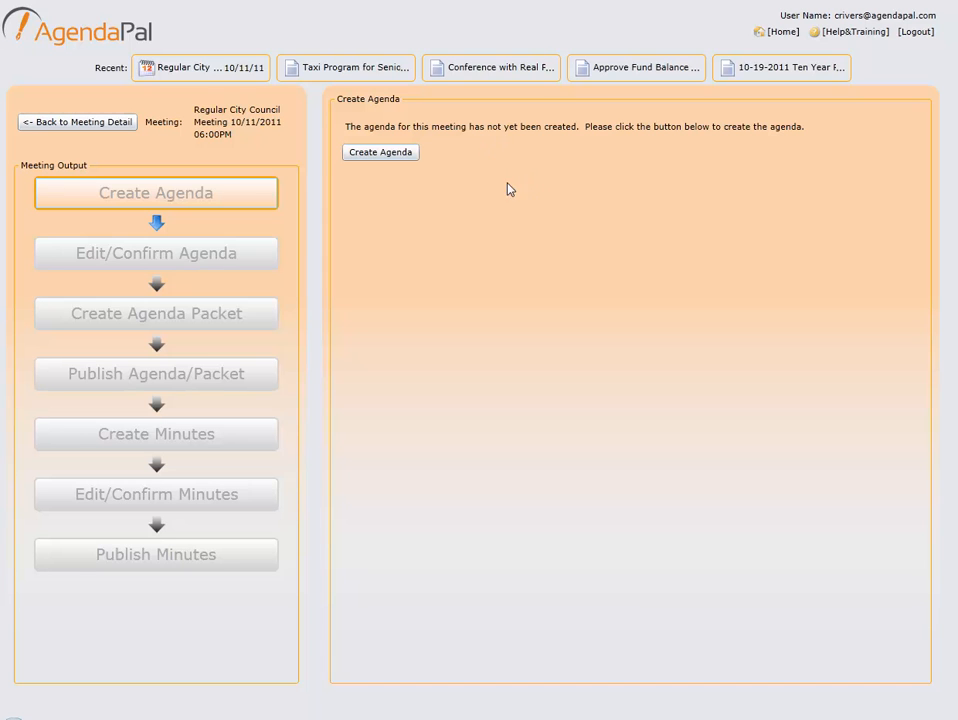
pyautogui.click(380, 152)
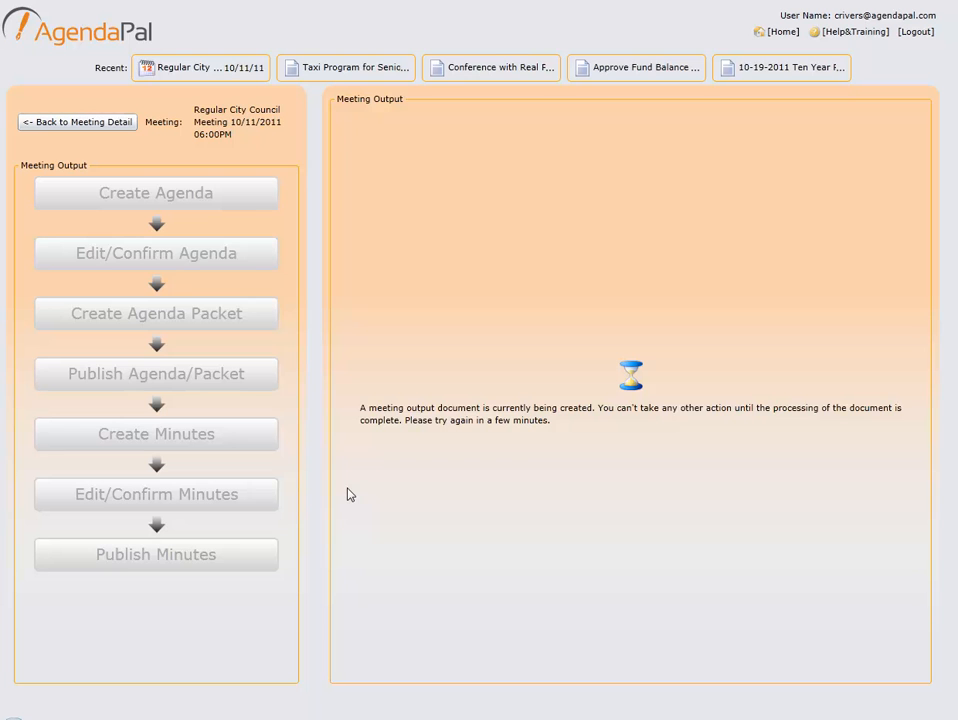
pyautogui.click(98, 126)
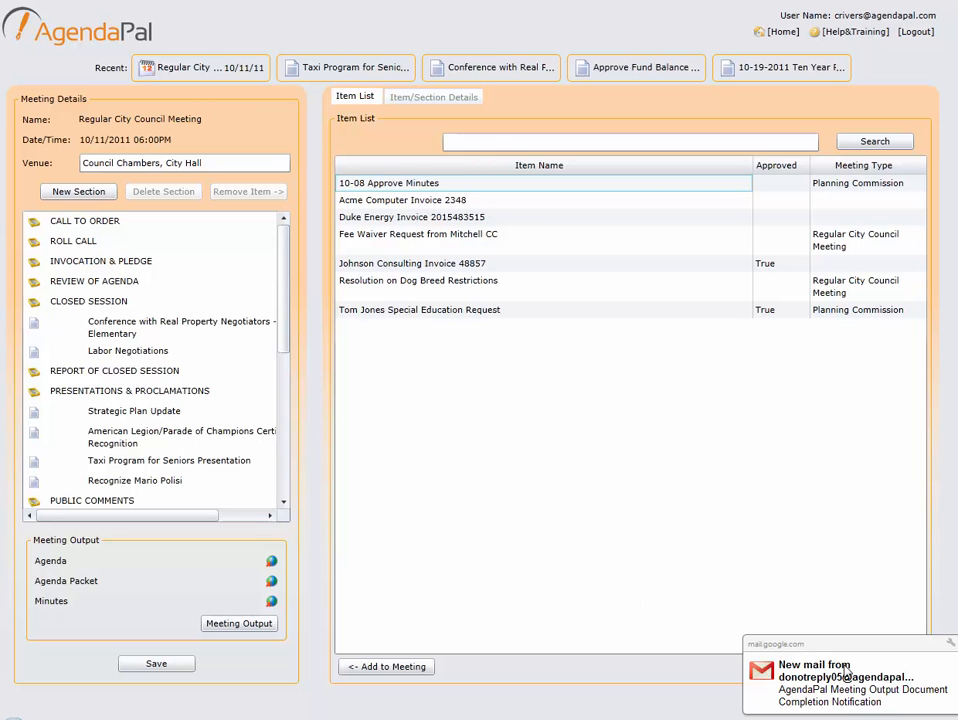
# Open the Gmail notice that the October 11, 2011 Agenda document is complete and centre it
pyautogui.click(848, 680)
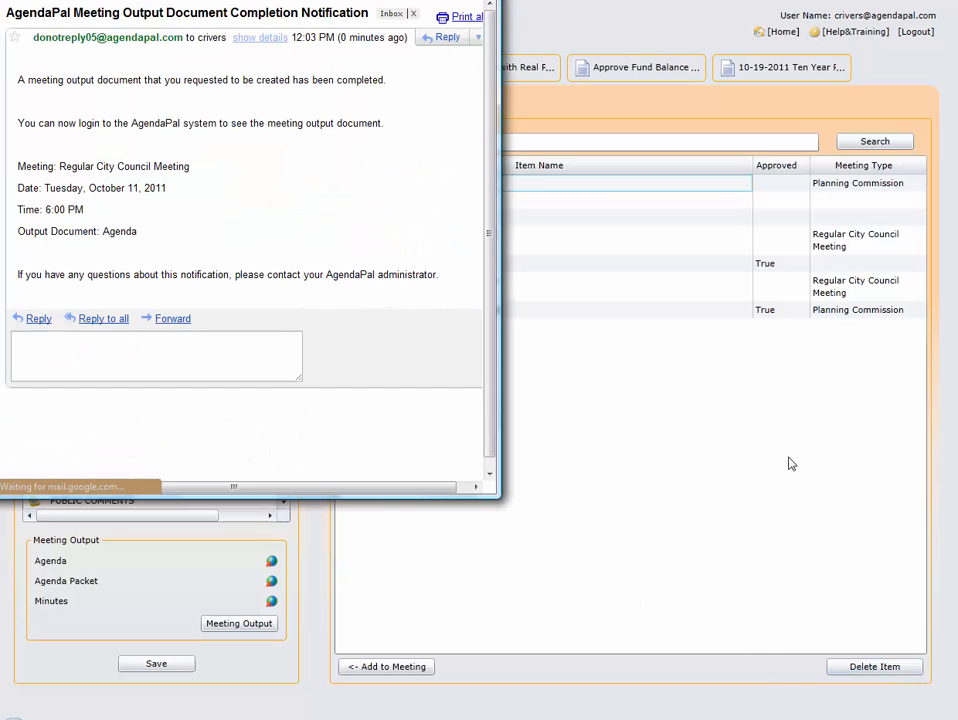
pyautogui.moveTo(118, 0); pyautogui.dragTo(265, 68)
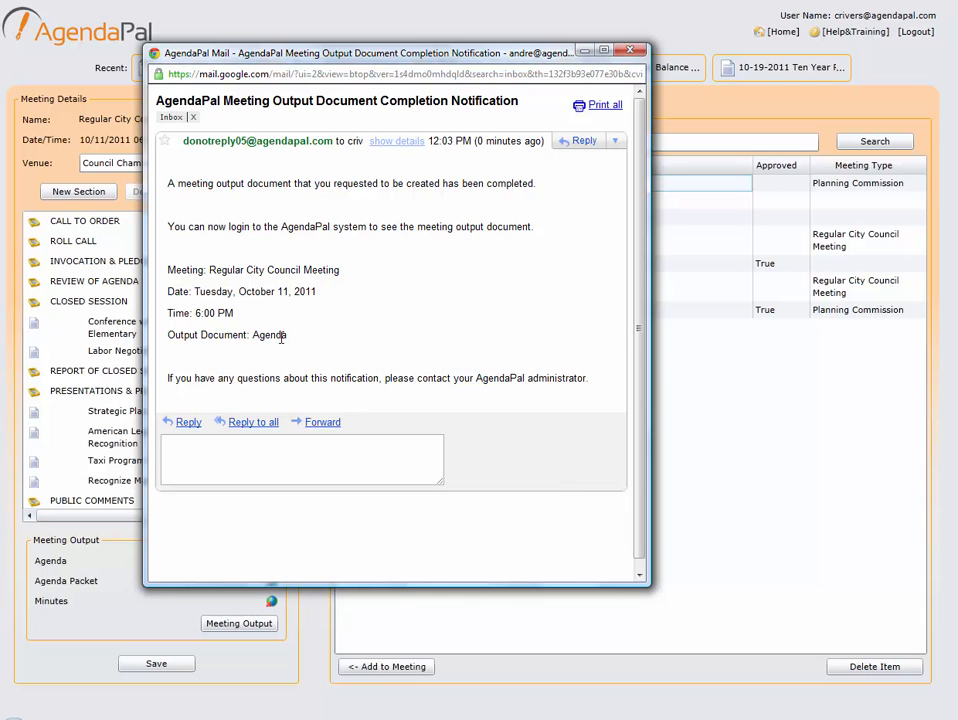
# Close the email and download Regular City Council Meeting 10/11/2011 06:00PM Agenda.docx from Edit/Confirm Agenda
pyautogui.click(630, 49)
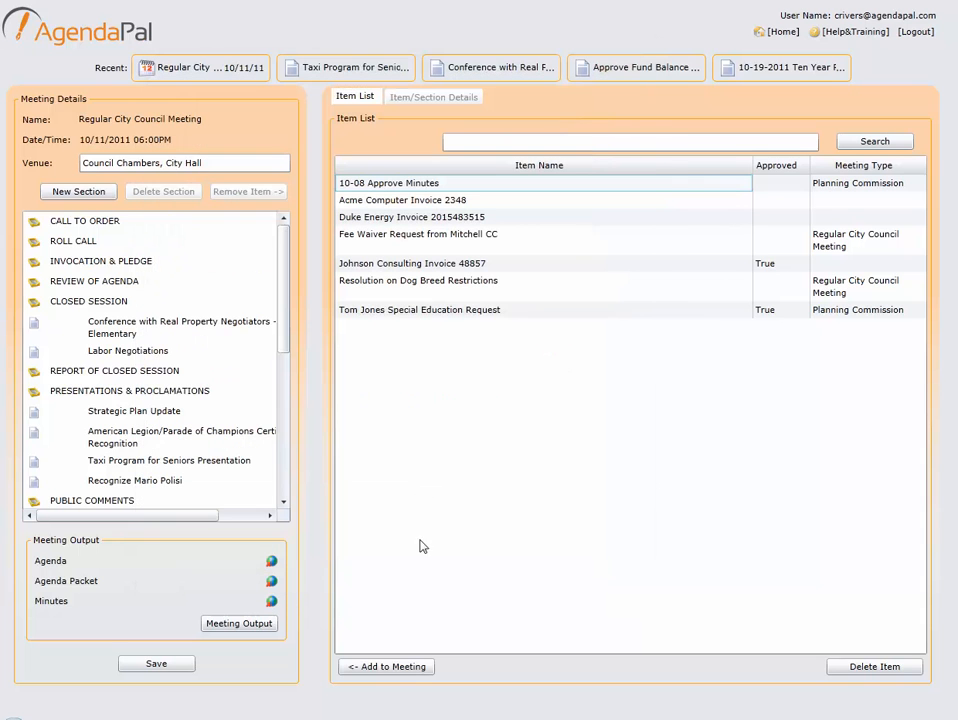
pyautogui.click(238, 624)
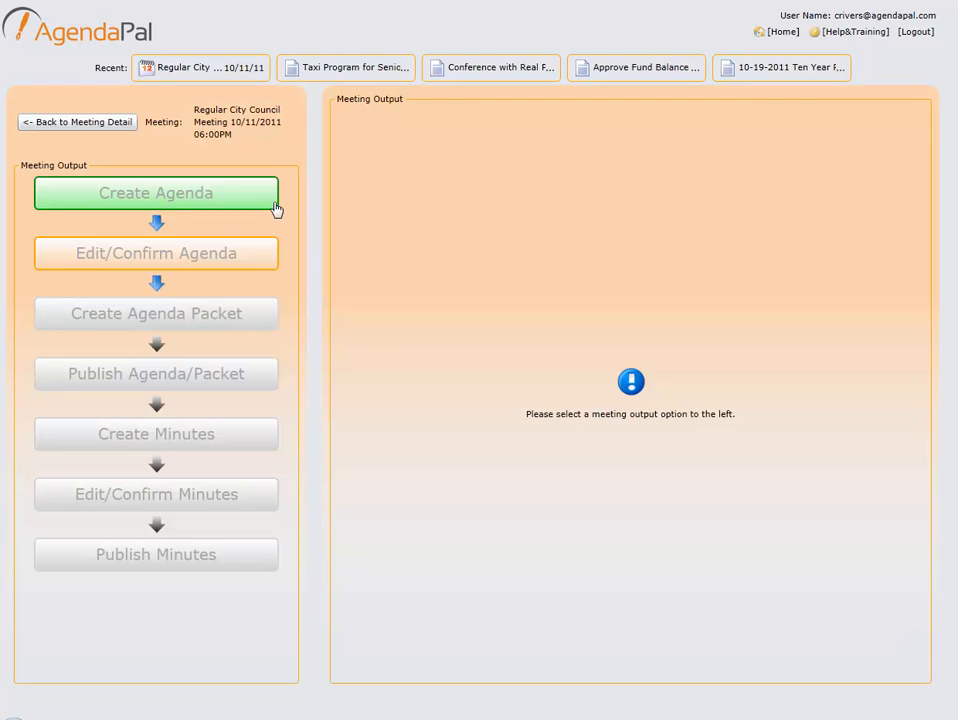
pyautogui.click(250, 203)
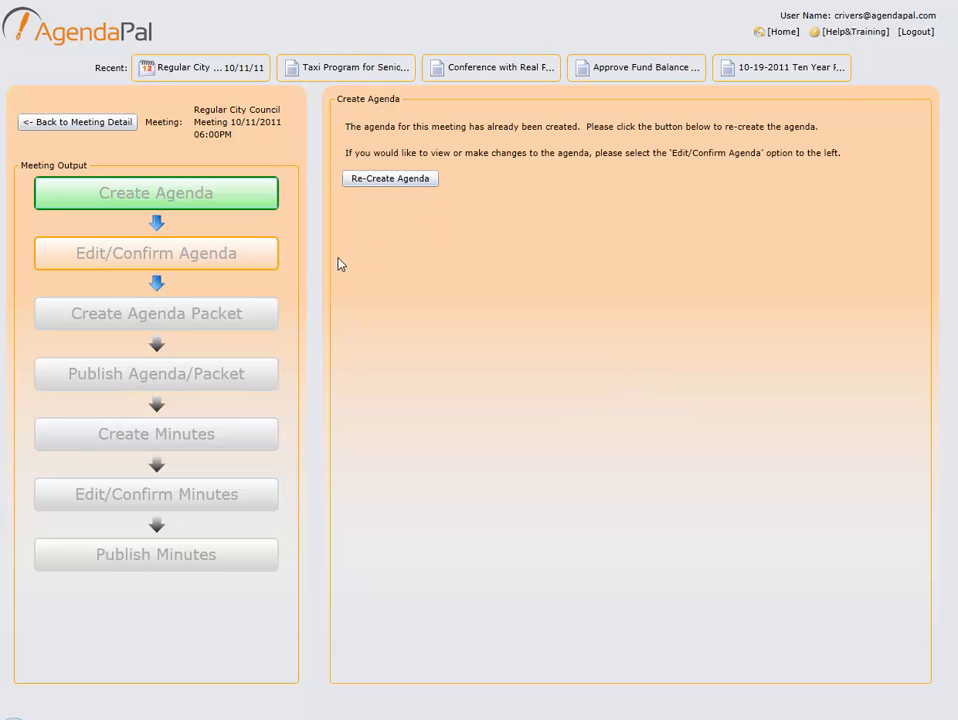
pyautogui.click(268, 267)
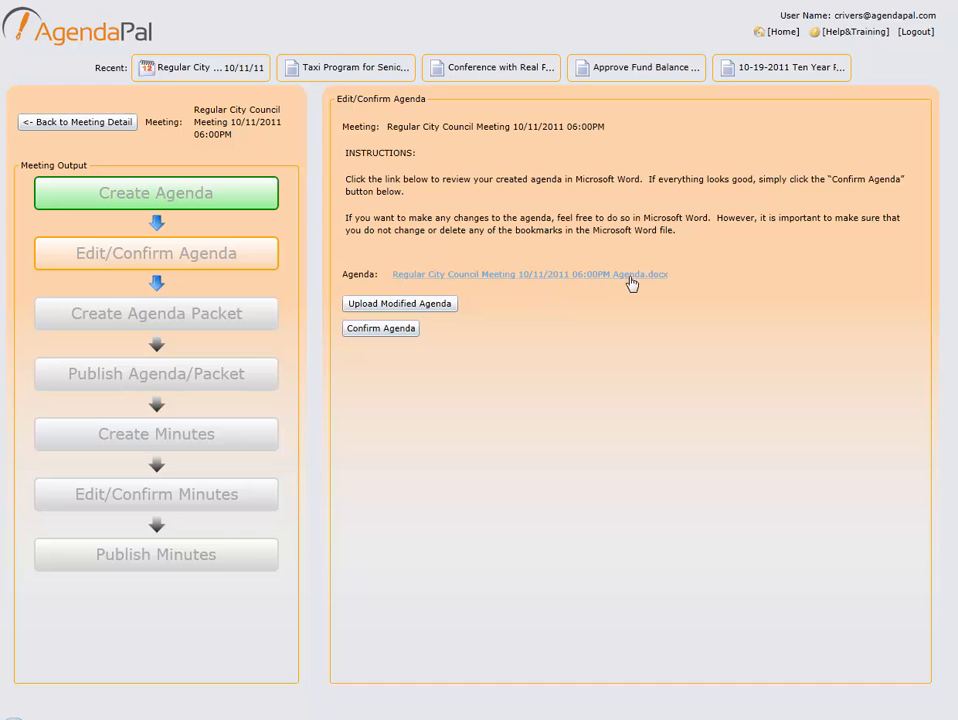
pyautogui.click(503, 283)
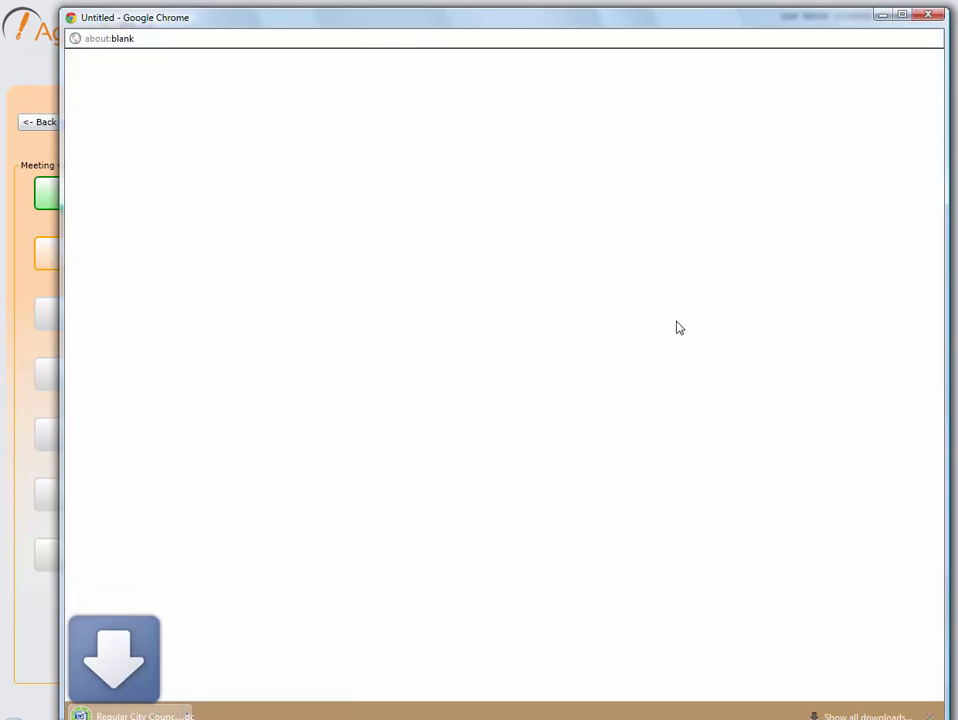
pyautogui.click(190, 710)
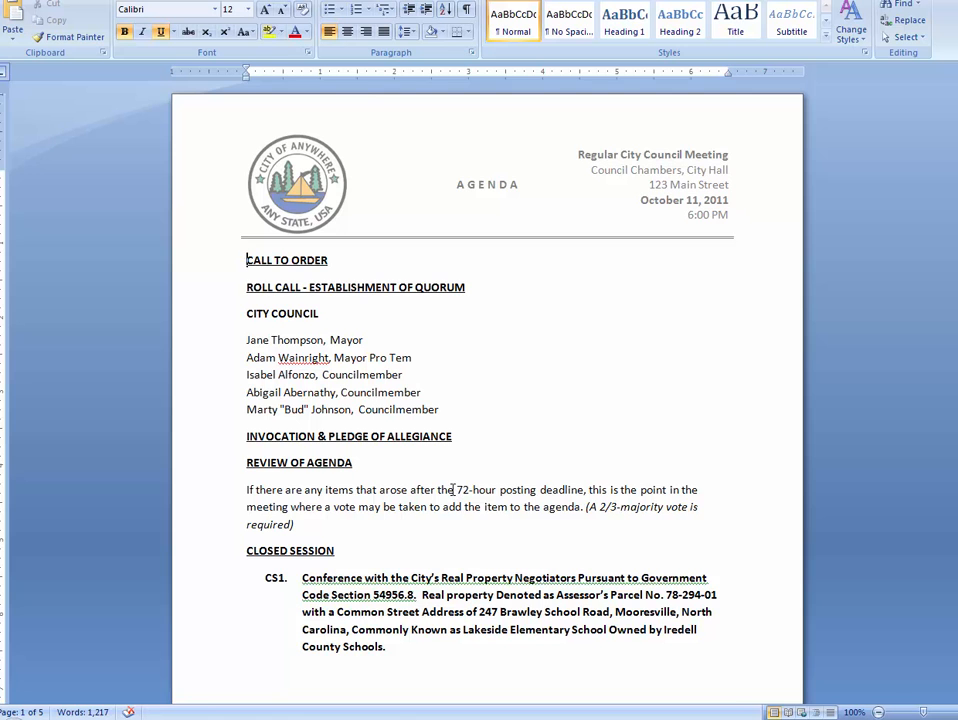
pyautogui.scroll(-2, 457, 455)
pyautogui.scroll(-4, 462, 450)
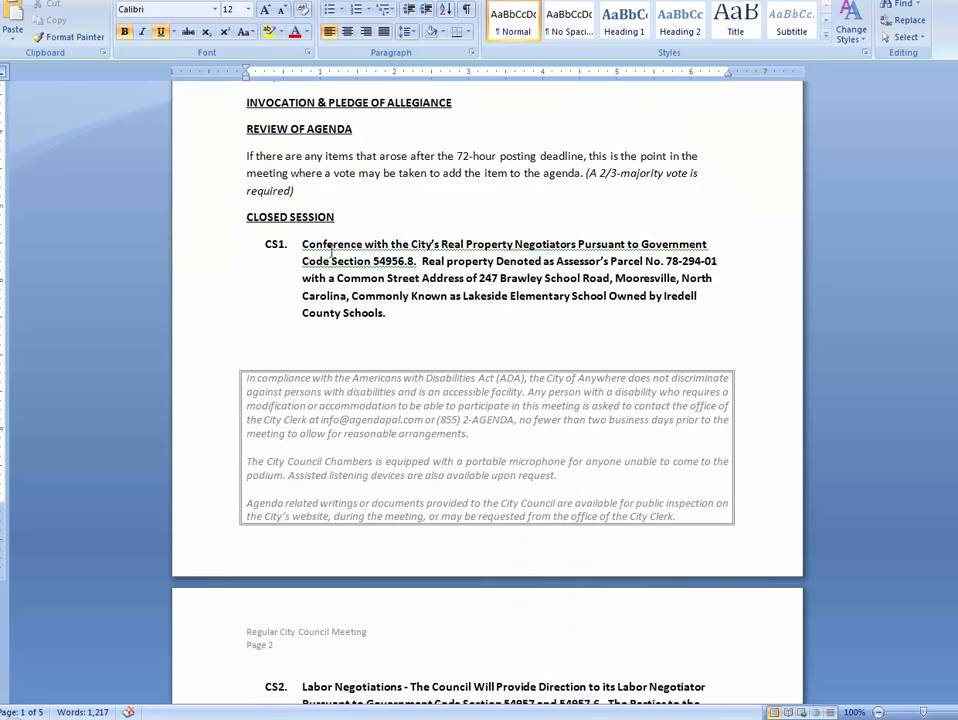
pyautogui.scroll(-2, 368, 293)
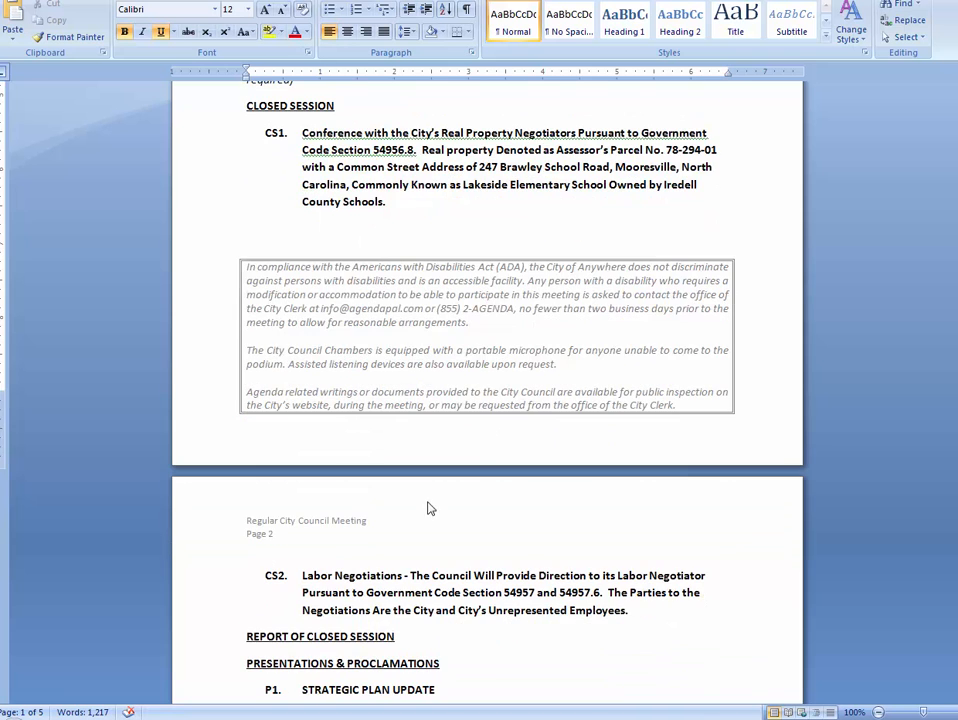
pyautogui.scroll(-7, 427, 509)
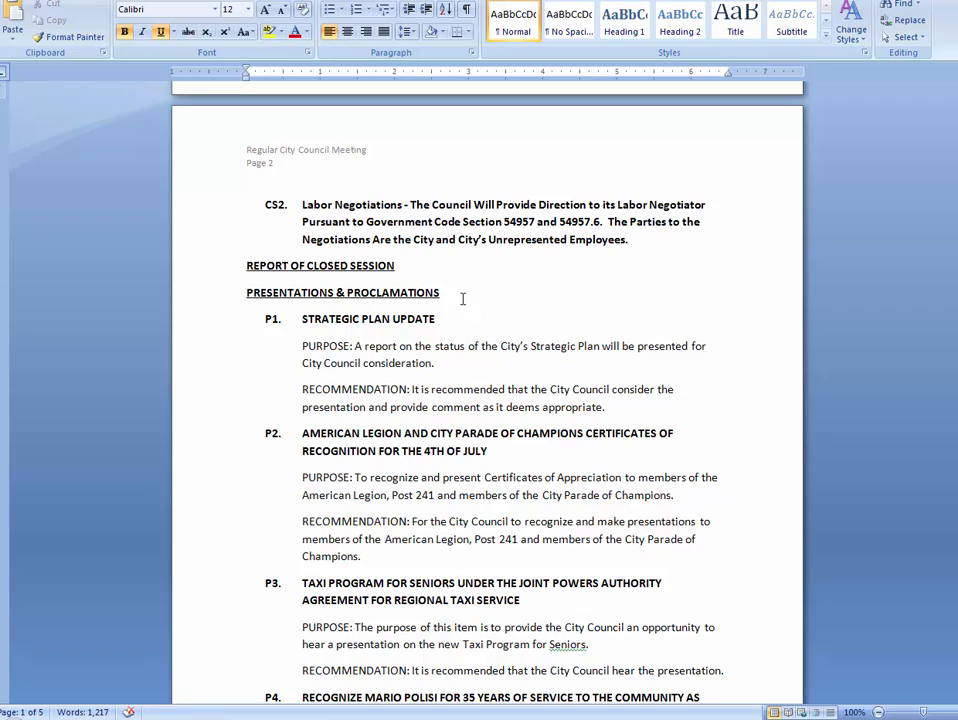
pyautogui.scroll(-4, 274, 336)
pyautogui.scroll(-10, 276, 340)
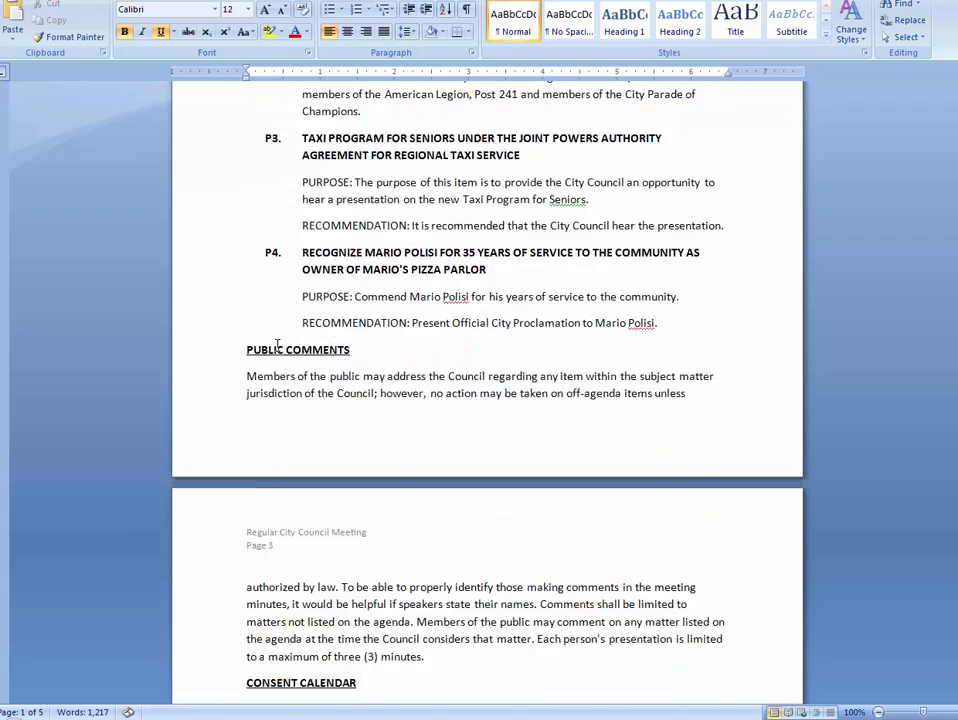
pyautogui.scroll(-3, 278, 345)
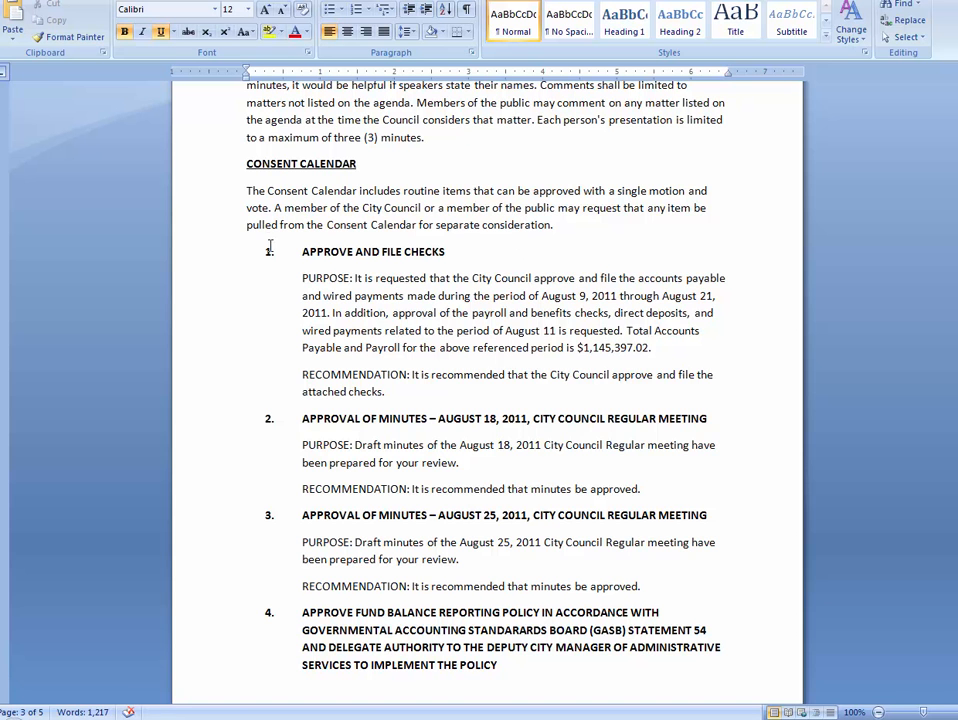
pyautogui.scroll(-8, 302, 290)
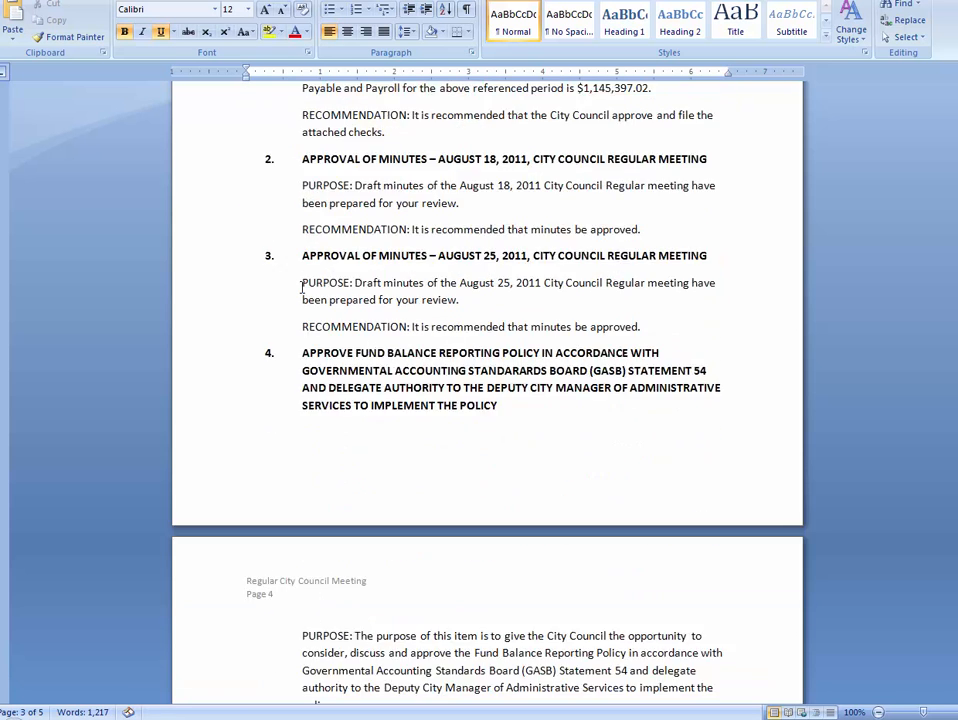
pyautogui.scroll(-6, 305, 295)
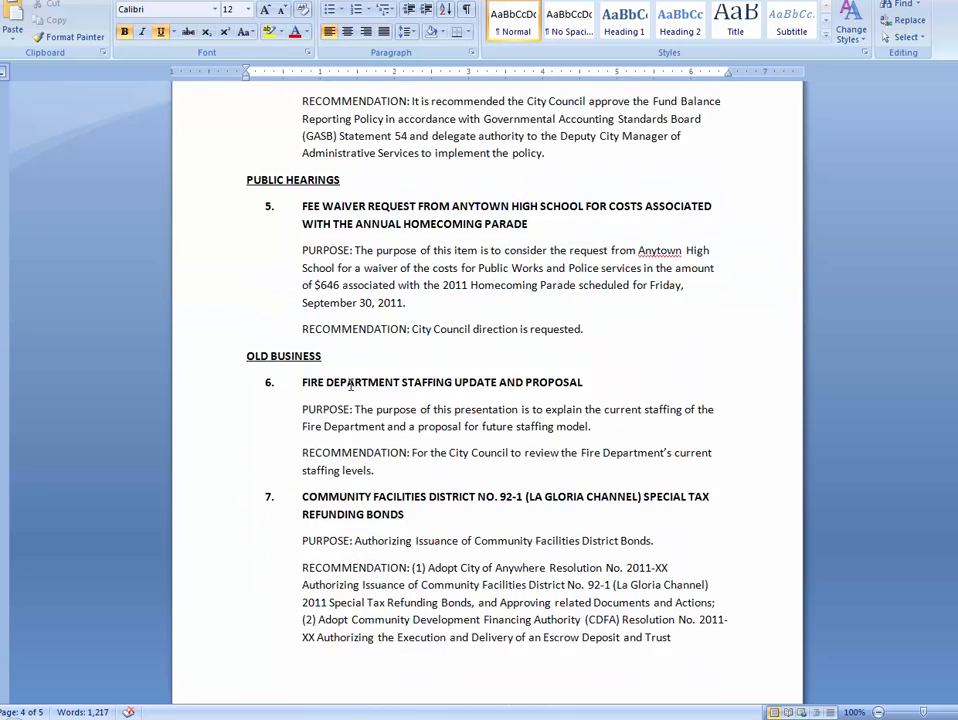
pyautogui.scroll(-6, 330, 360)
pyautogui.scroll(-7, 349, 391)
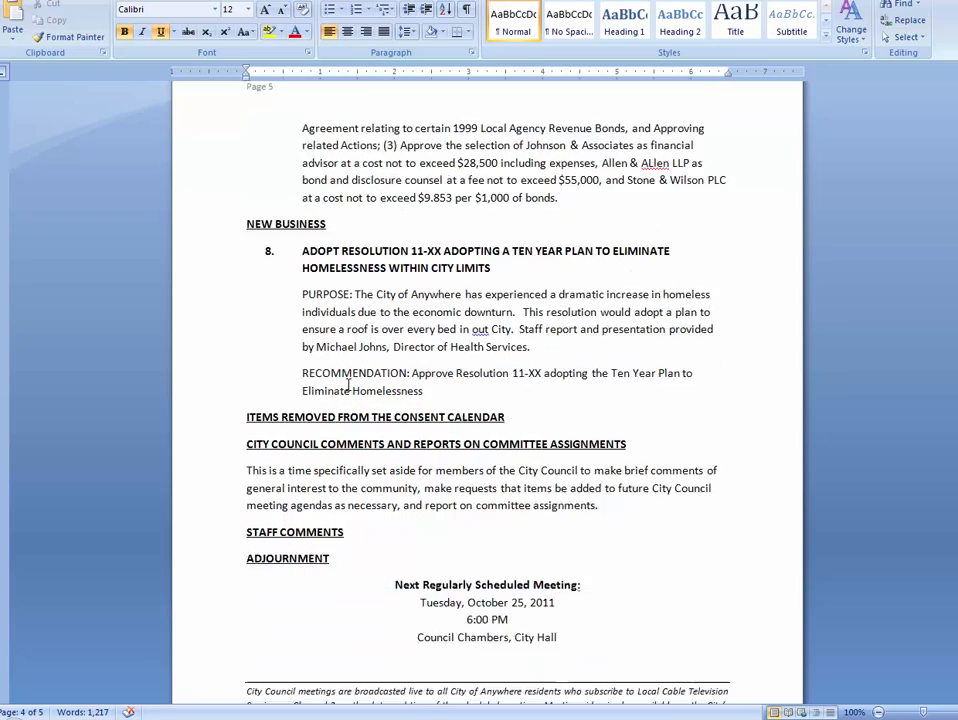
pyautogui.scroll(11, 348, 385)
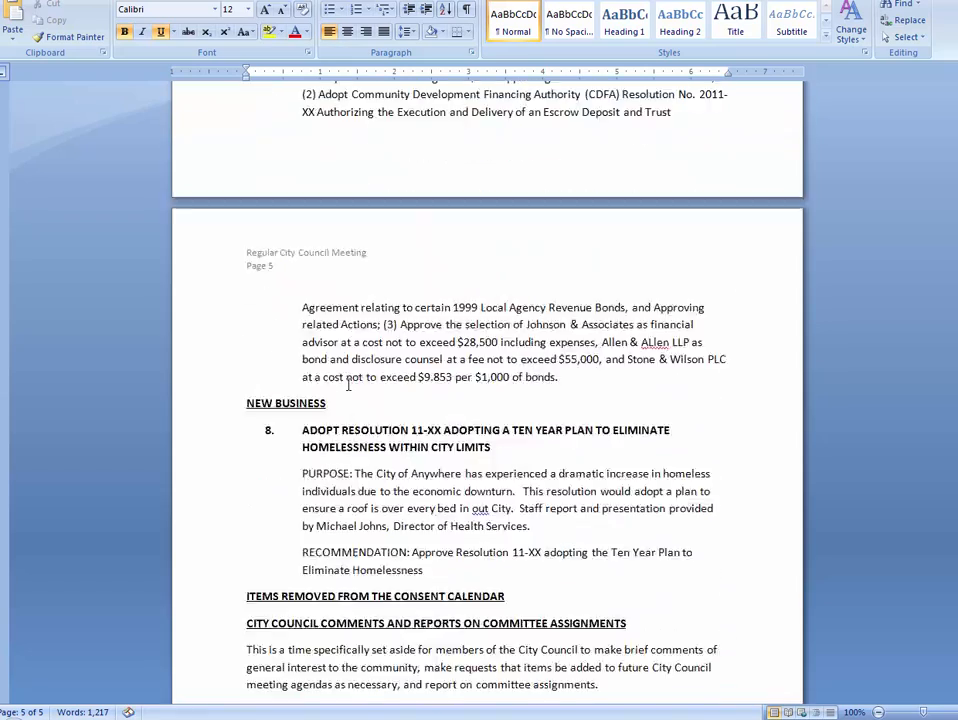
pyautogui.scroll(15, 349, 385)
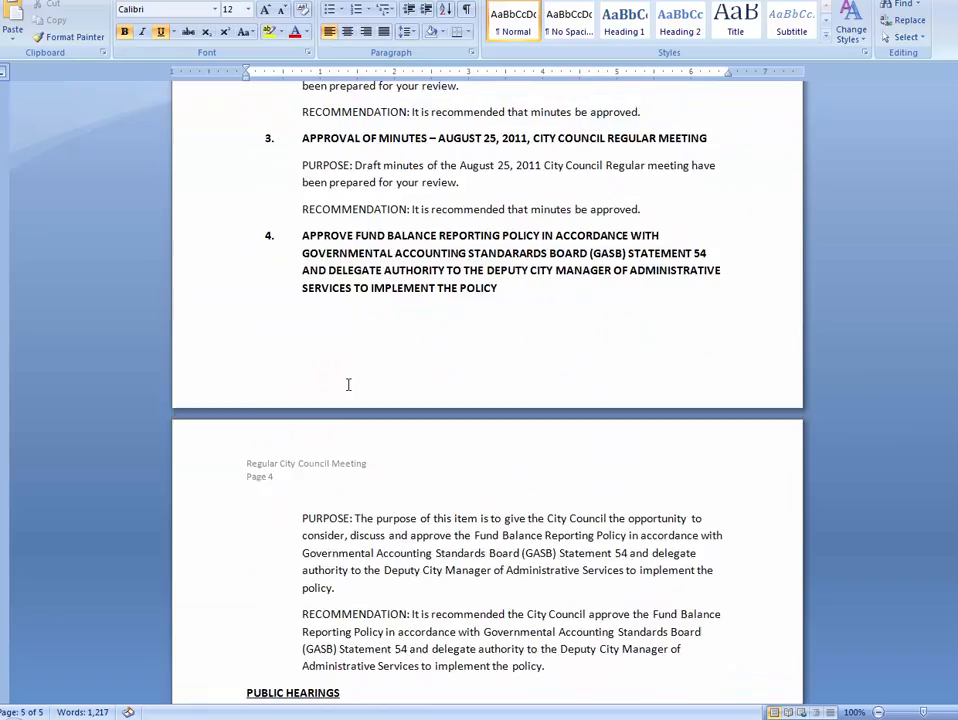
pyautogui.scroll(18, 349, 385)
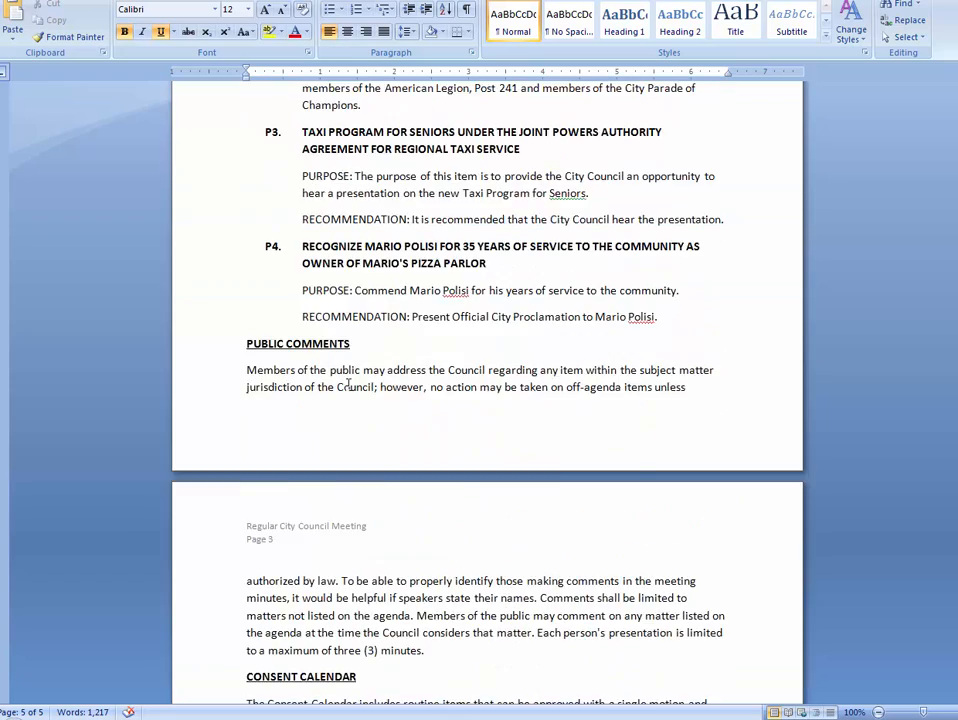
pyautogui.scroll(10, 349, 385)
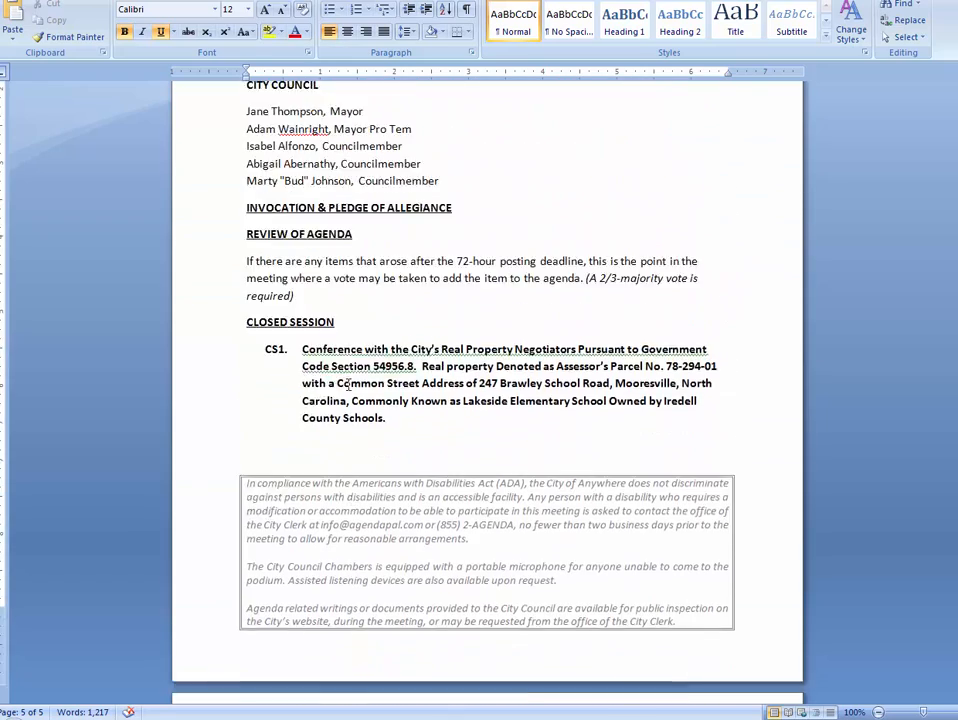
pyautogui.scroll(1, 349, 385)
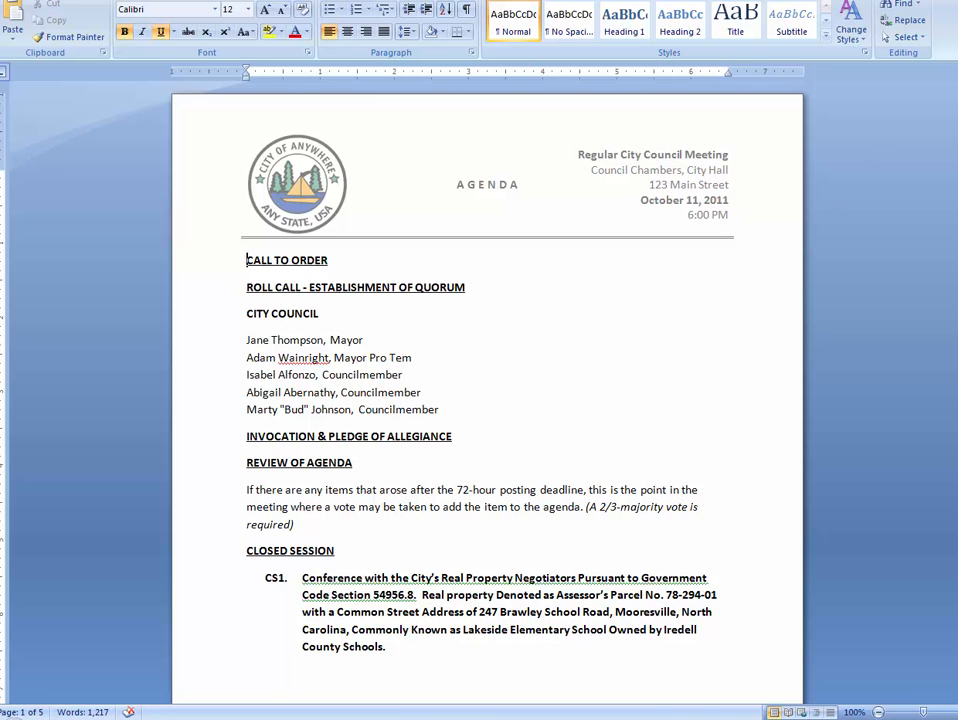
# Close Word and the blank browser popup, then confirm the agenda to generate its PDF
pyautogui.hotkey('alt', 'F4')
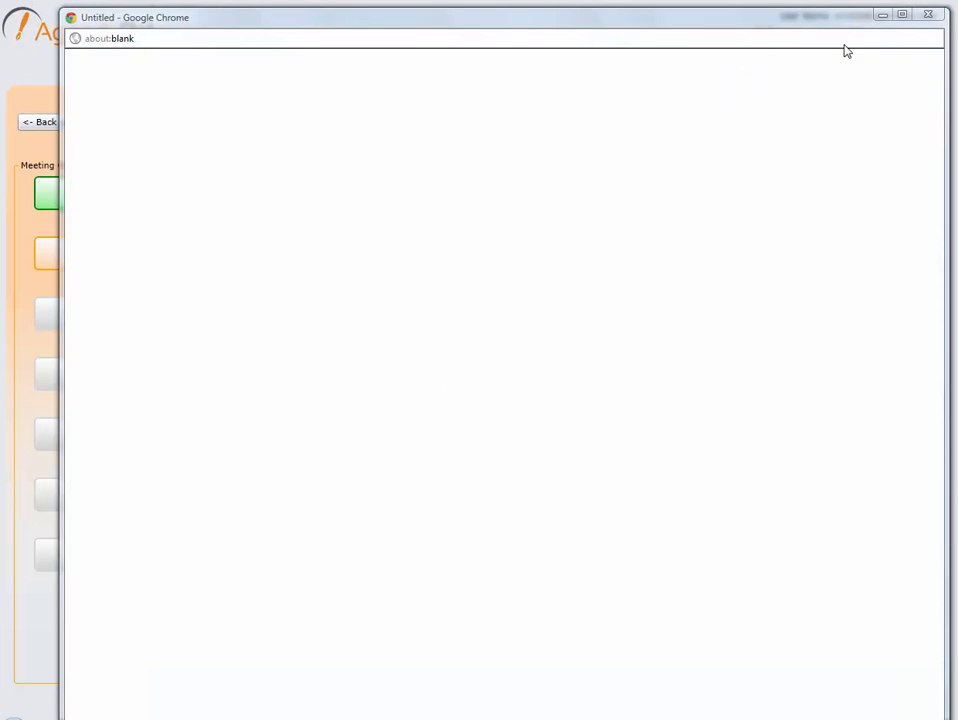
pyautogui.click(928, 15)
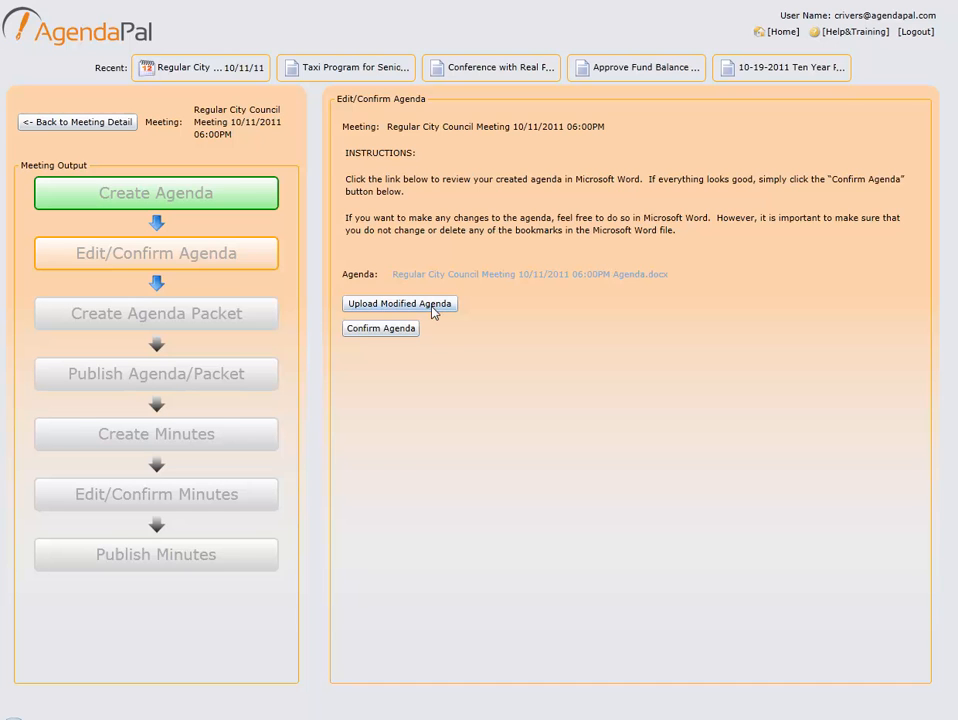
pyautogui.click(378, 329)
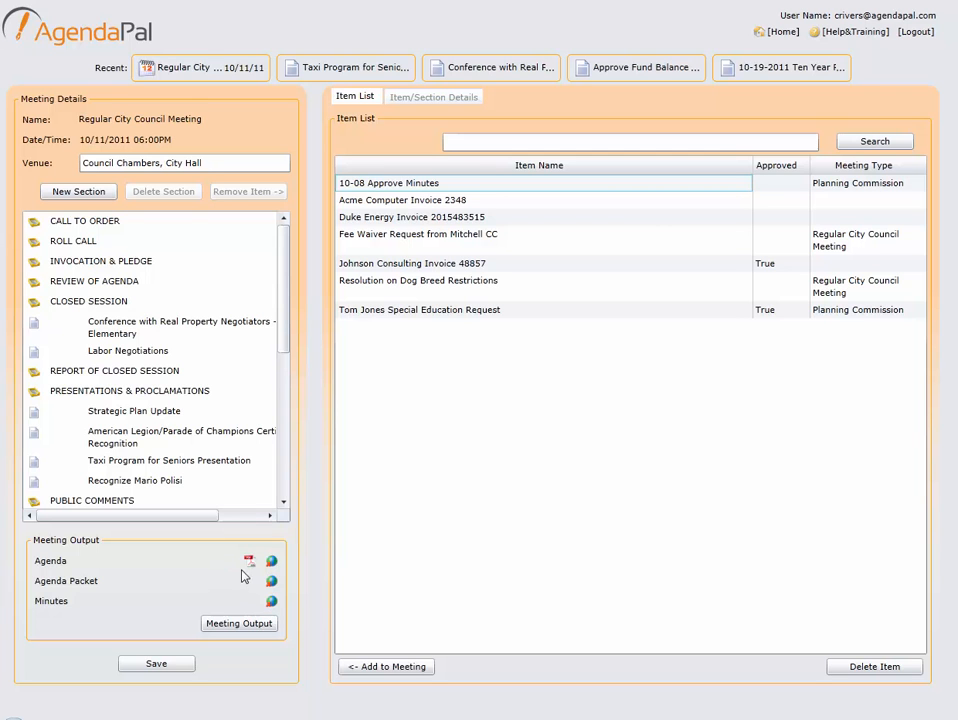
# Go home and open the Meeting List showing the 10/11/2011 Regular City Council Meeting's published PDF agenda
pyautogui.click(41, 35)
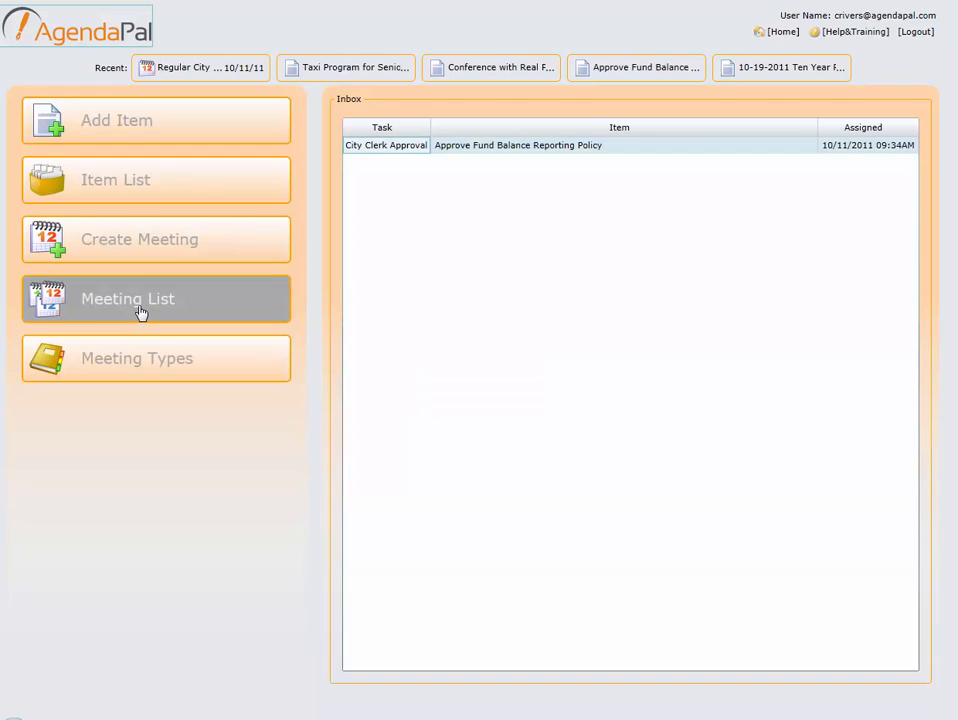
pyautogui.click(138, 312)
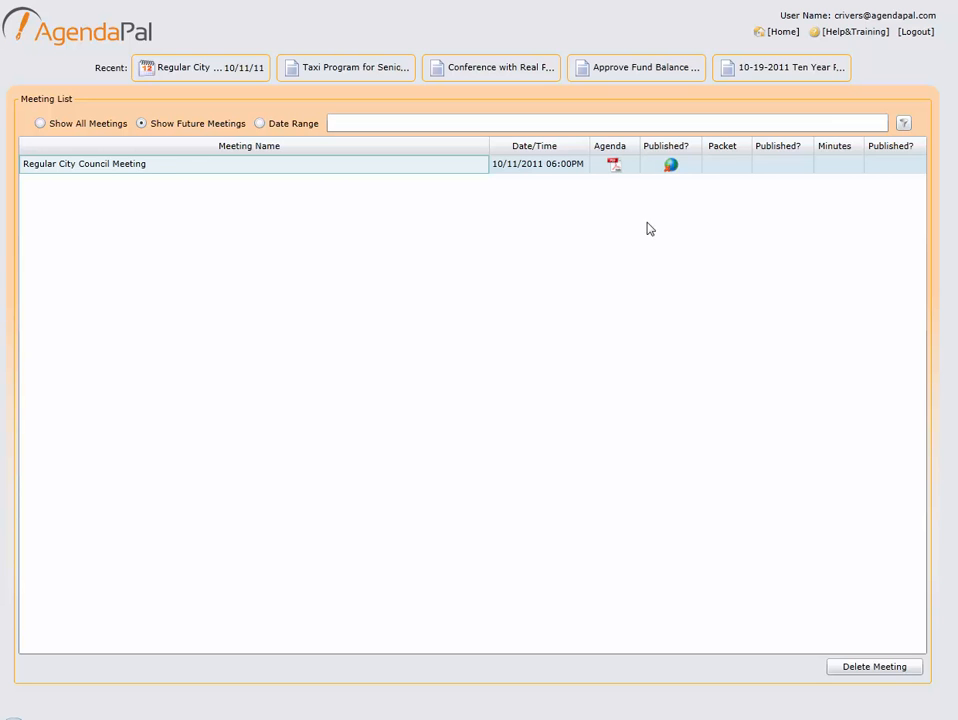
pyautogui.click(613, 164)
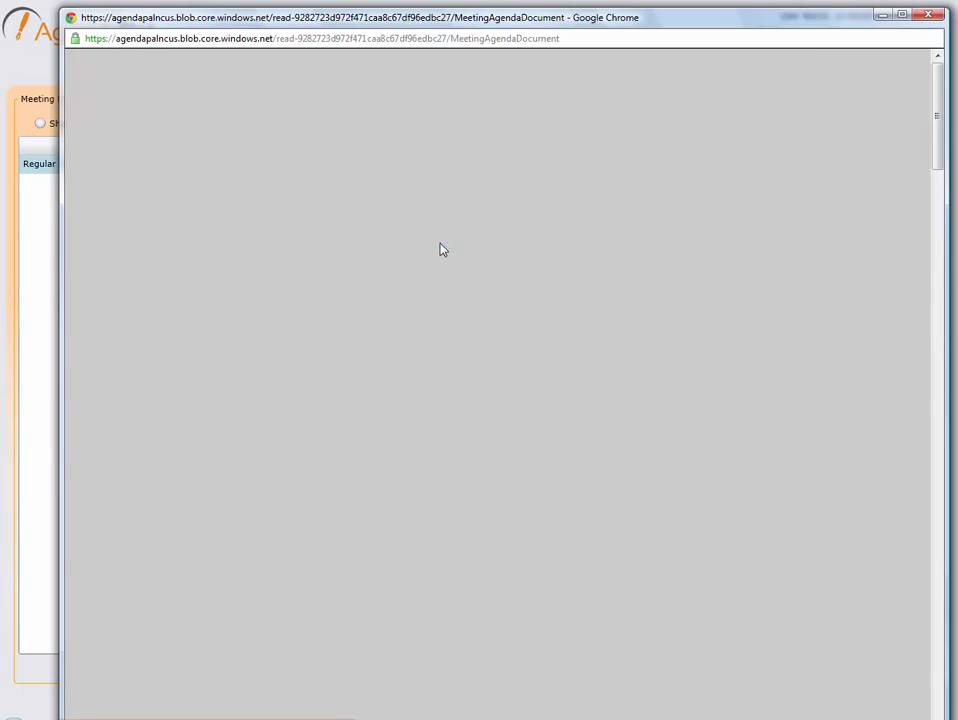
pyautogui.scroll(-15, 461, 398)
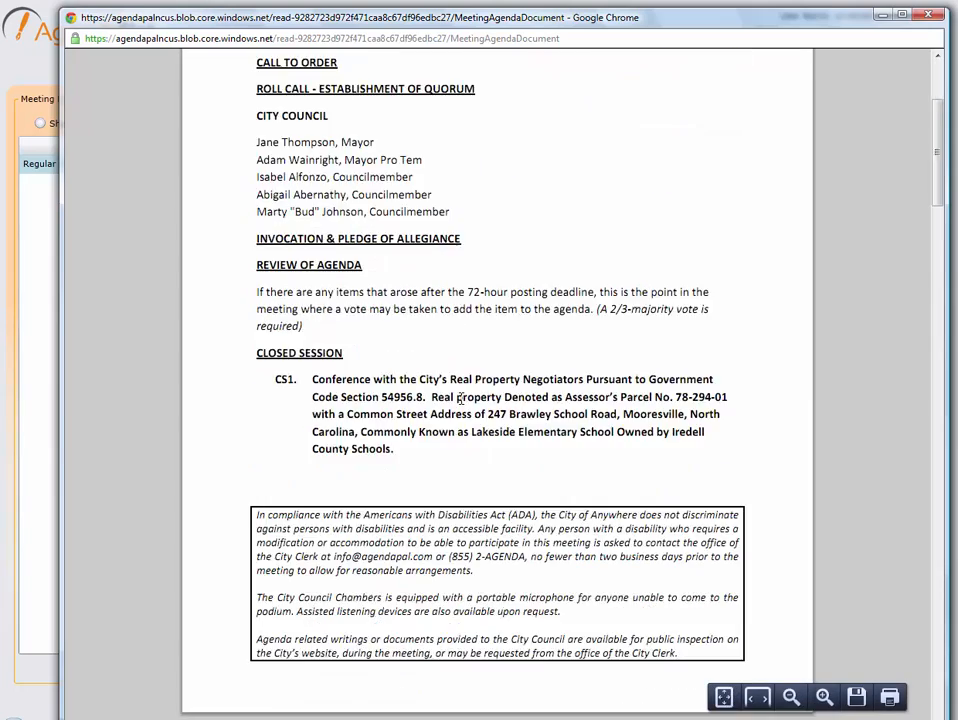
pyautogui.scroll(-13, 461, 398)
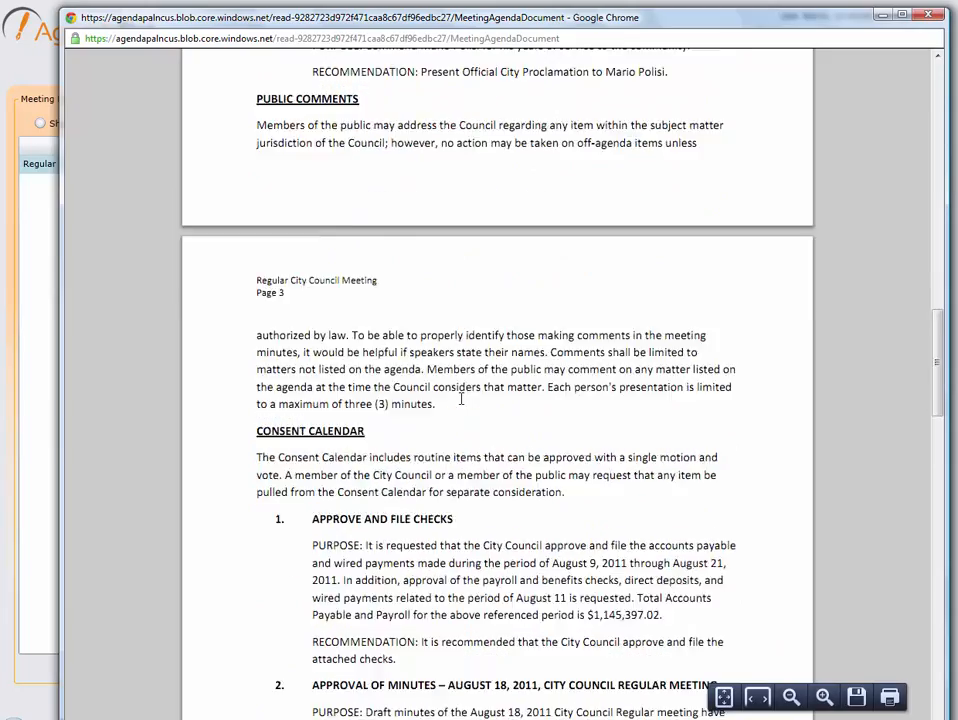
pyautogui.scroll(8, 461, 398)
pyautogui.scroll(15, 461, 398)
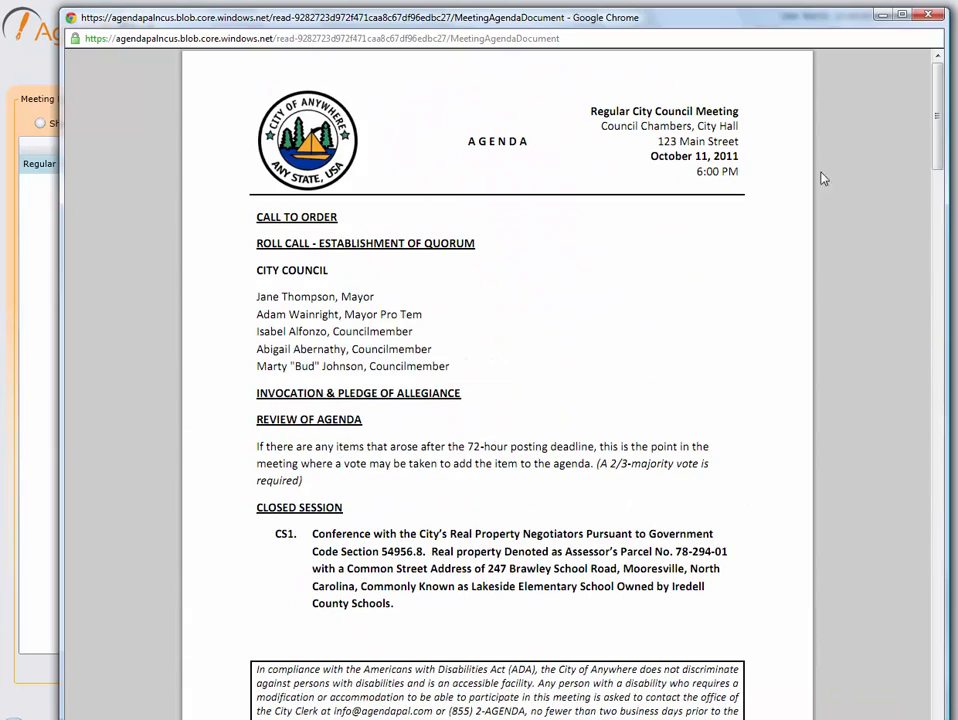
pyautogui.click(929, 14)
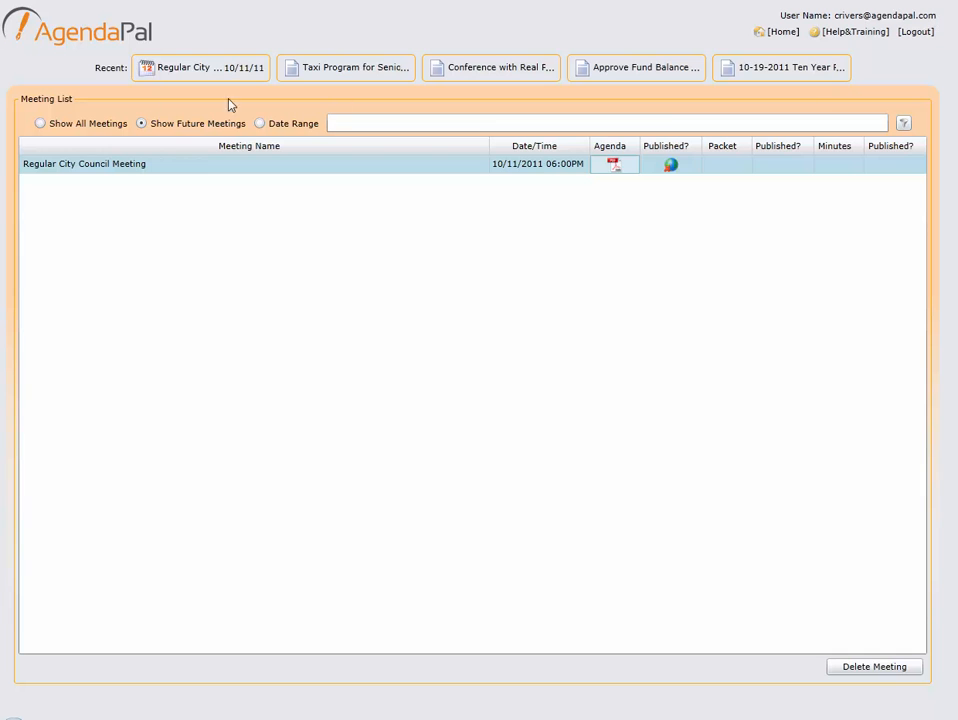
# Reopen the 10/11/11 Regular City Council Meeting and start Create Agenda Packet from Meeting Output
pyautogui.click(162, 74)
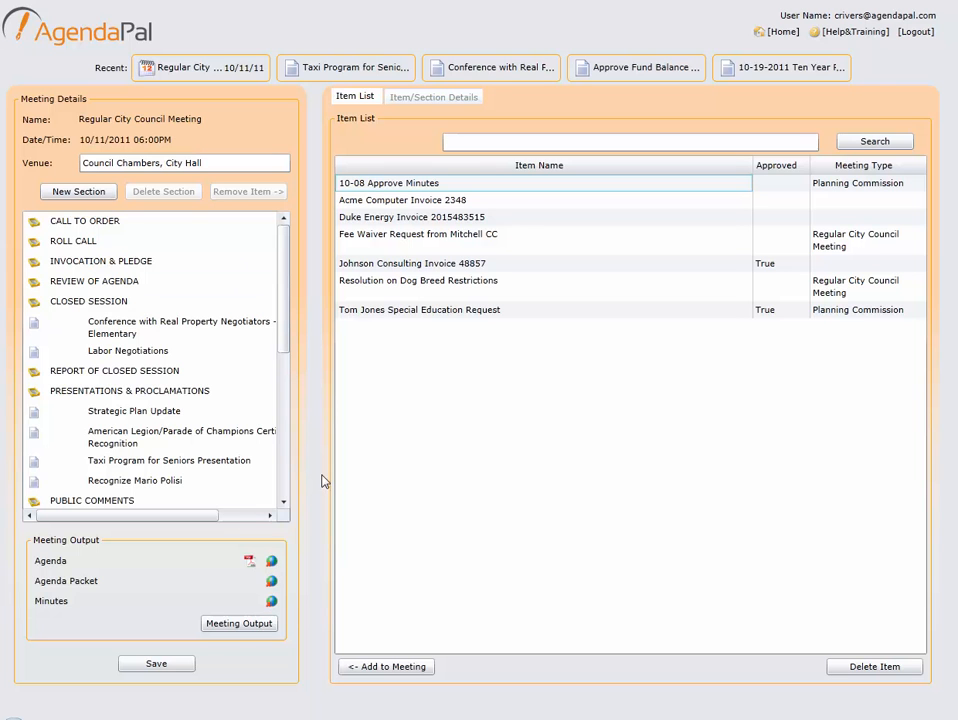
pyautogui.click(243, 624)
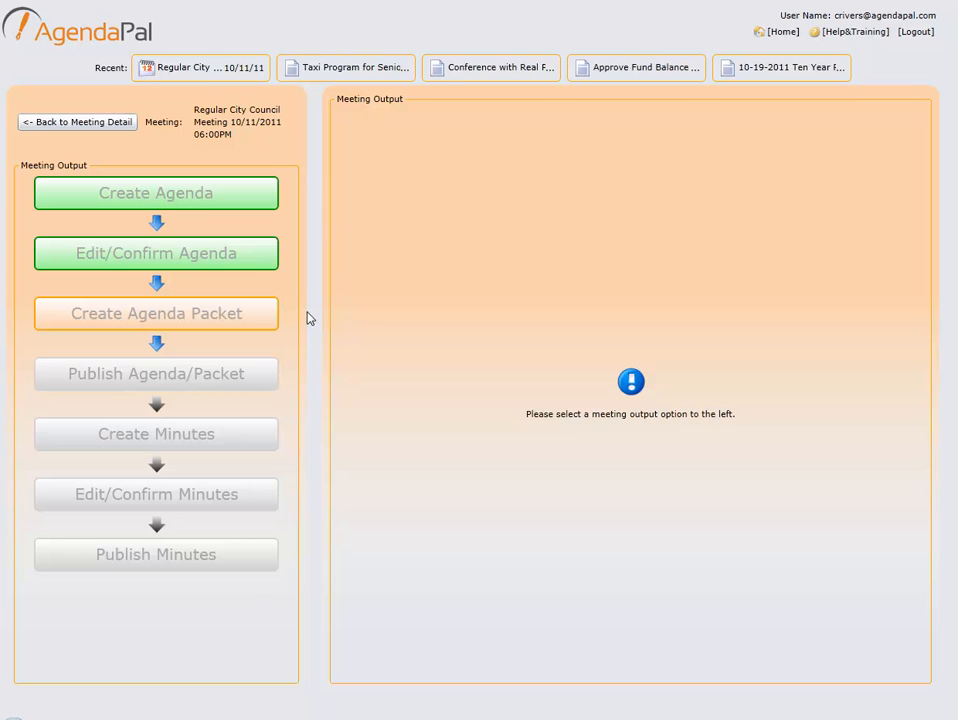
pyautogui.click(220, 322)
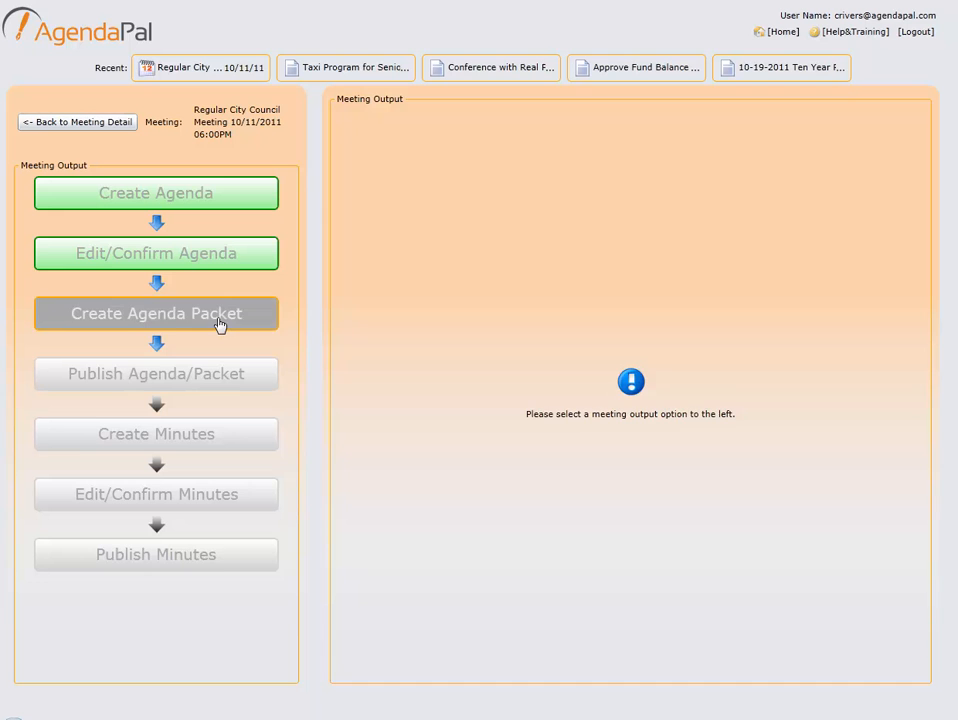
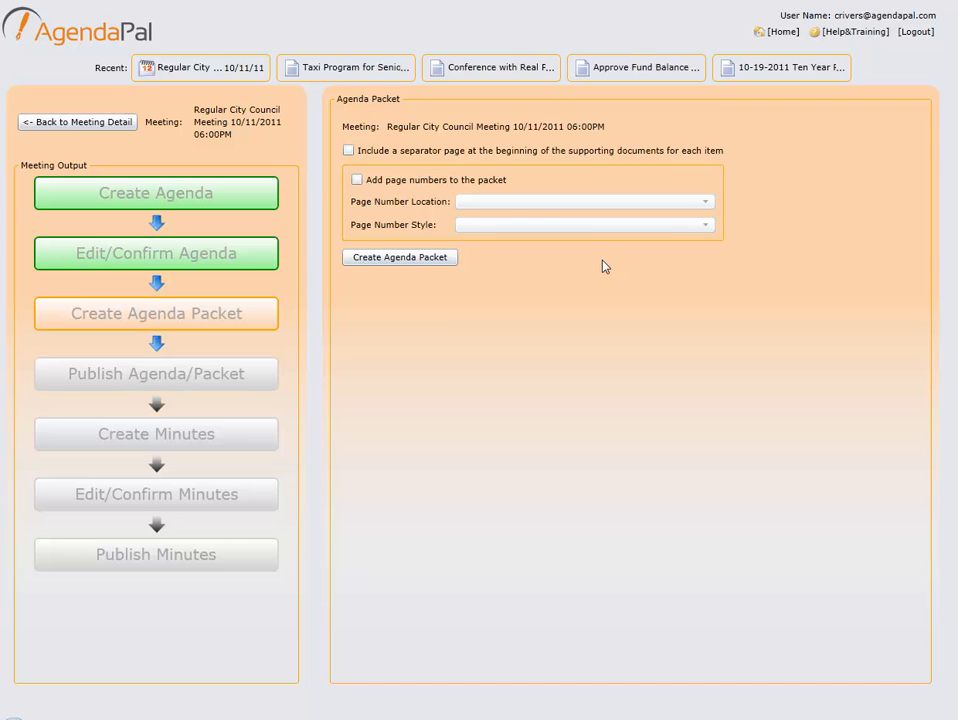
# Create the agenda packet with separator pages and Page # numbering at Lower Middle
pyautogui.click(349, 151)
pyautogui.click(357, 180)
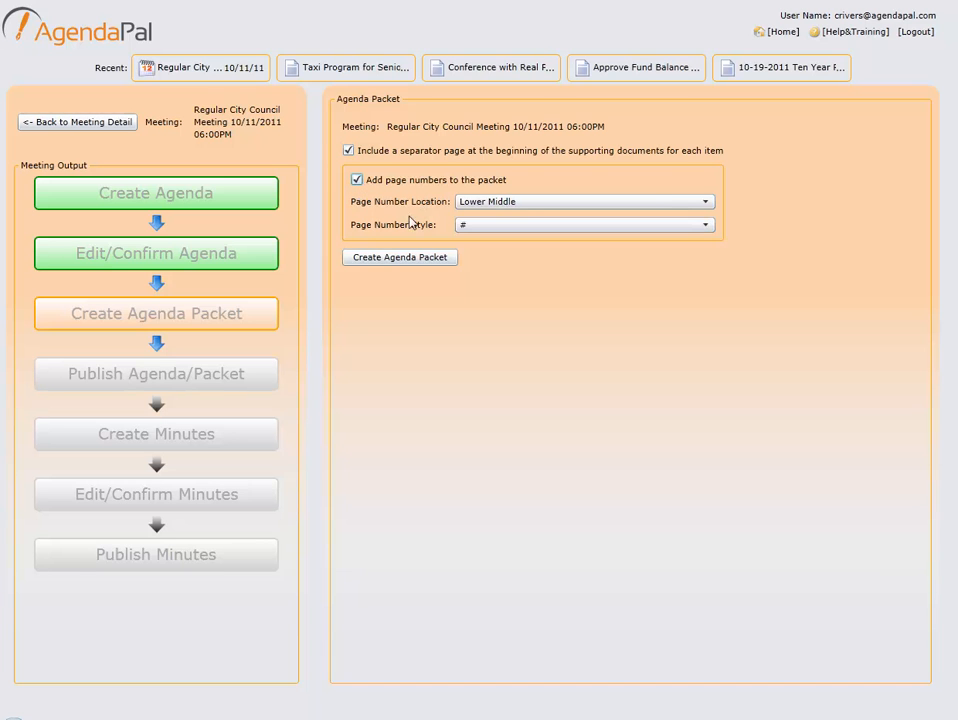
pyautogui.click(615, 204)
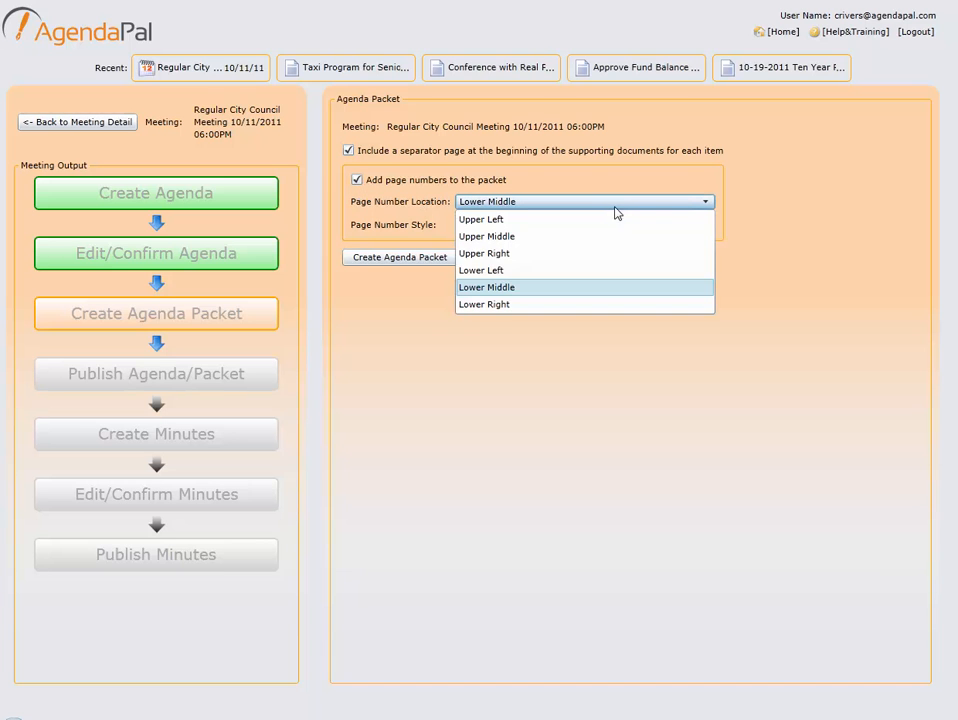
pyautogui.click(515, 288)
pyautogui.click(505, 226)
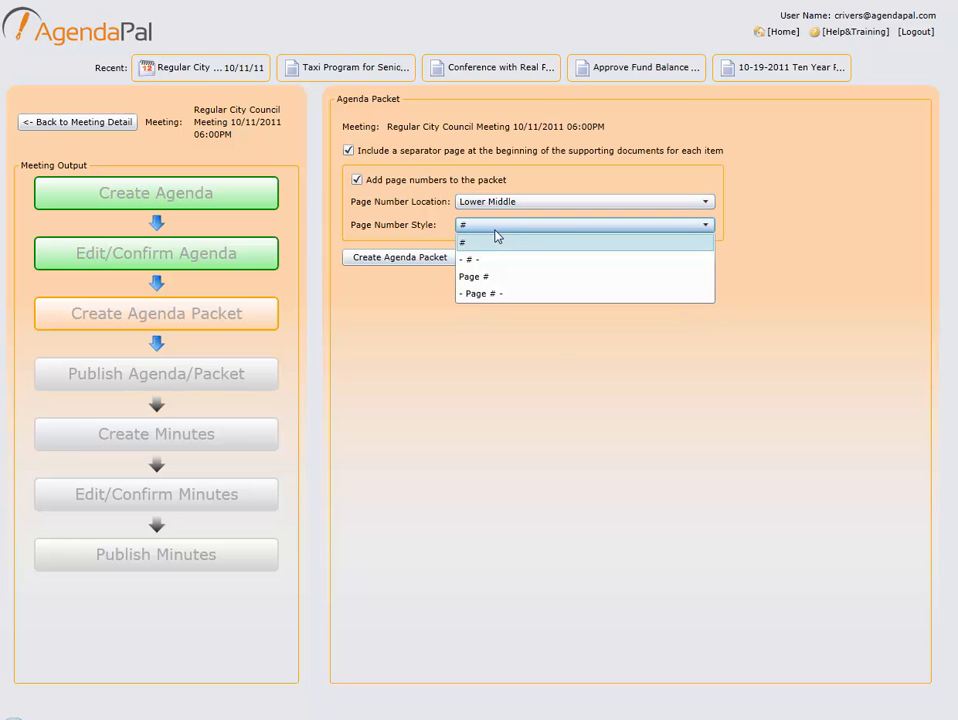
pyautogui.click(490, 278)
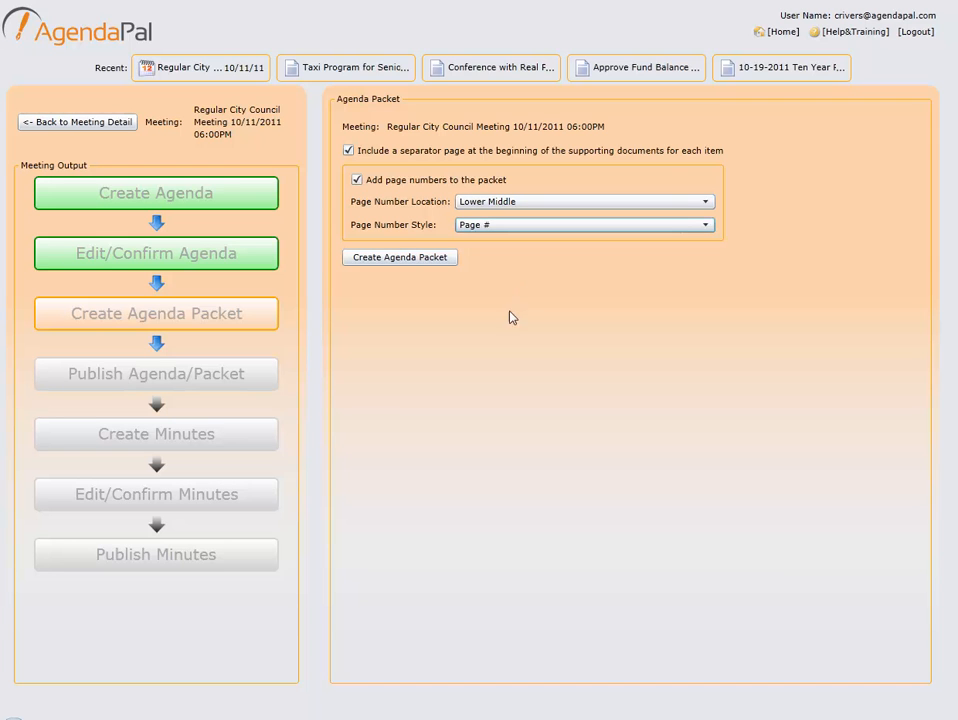
pyautogui.click(410, 264)
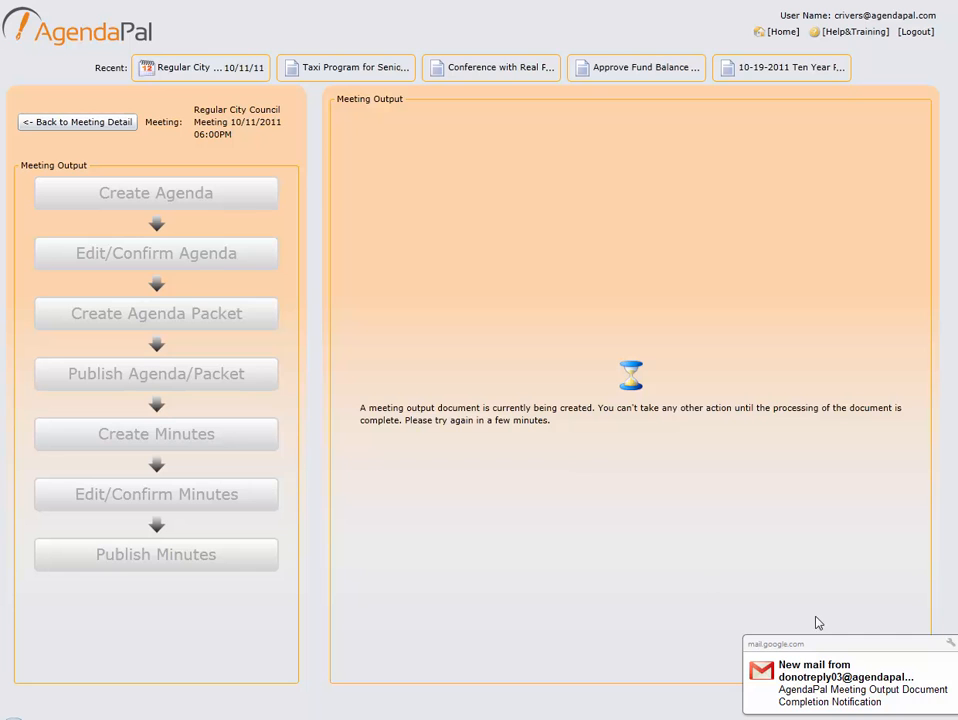
# Open the new Gmail notification that the agenda packet is complete
pyautogui.click(838, 668)
# Confirm the e-mail names the Agenda Packet, close it, and return to Meeting Detail
pyautogui.moveTo(245, 0); pyautogui.dragTo(354, 43)
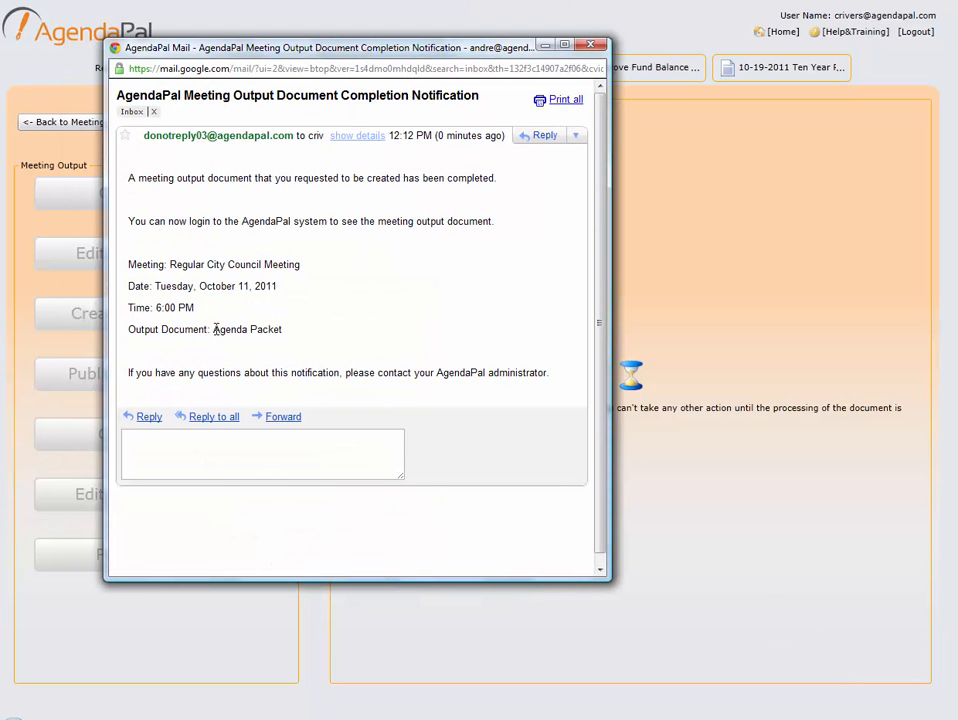
pyautogui.moveTo(213, 330); pyautogui.dragTo(283, 333)
pyautogui.click(593, 46)
pyautogui.click(78, 123)
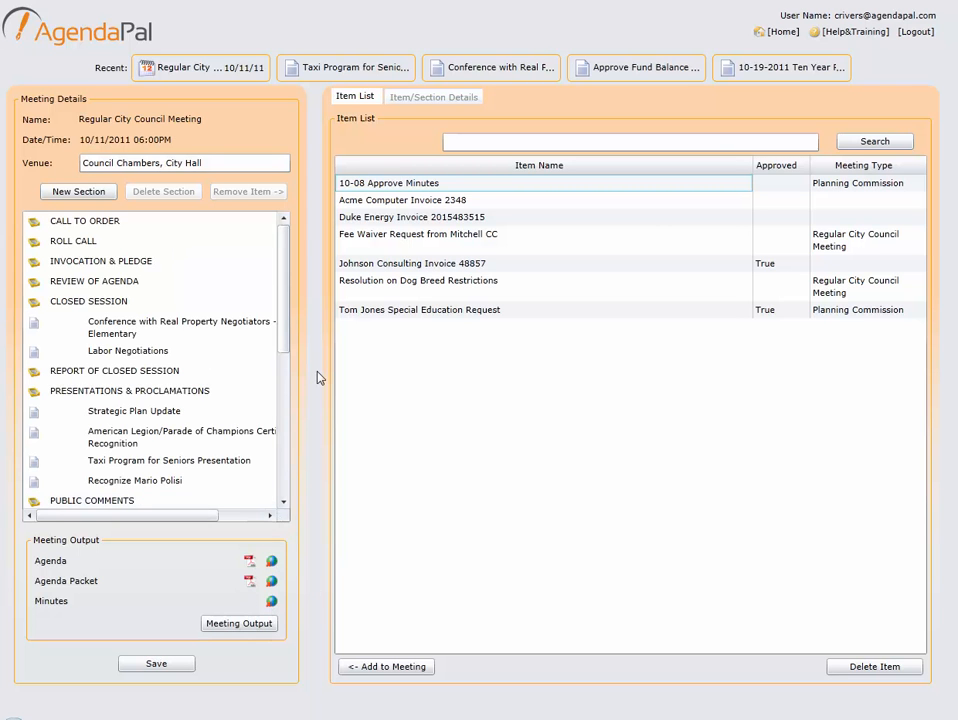
# Open the Agenda Packet PDF listed under Meeting Output
pyautogui.click(250, 587)
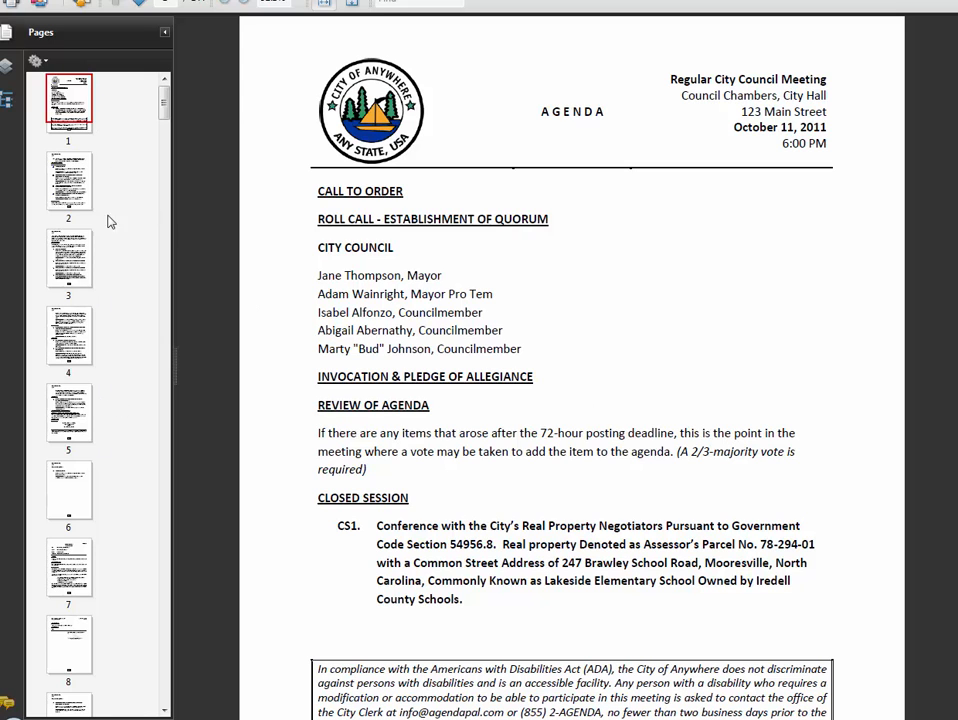
# Scroll through agenda pages 1–5, from the call to order to New Business item 8 and adjournment
pyautogui.scroll(-3, 560, 303)
pyautogui.scroll(-11, 560, 303)
pyautogui.scroll(-10, 560, 303)
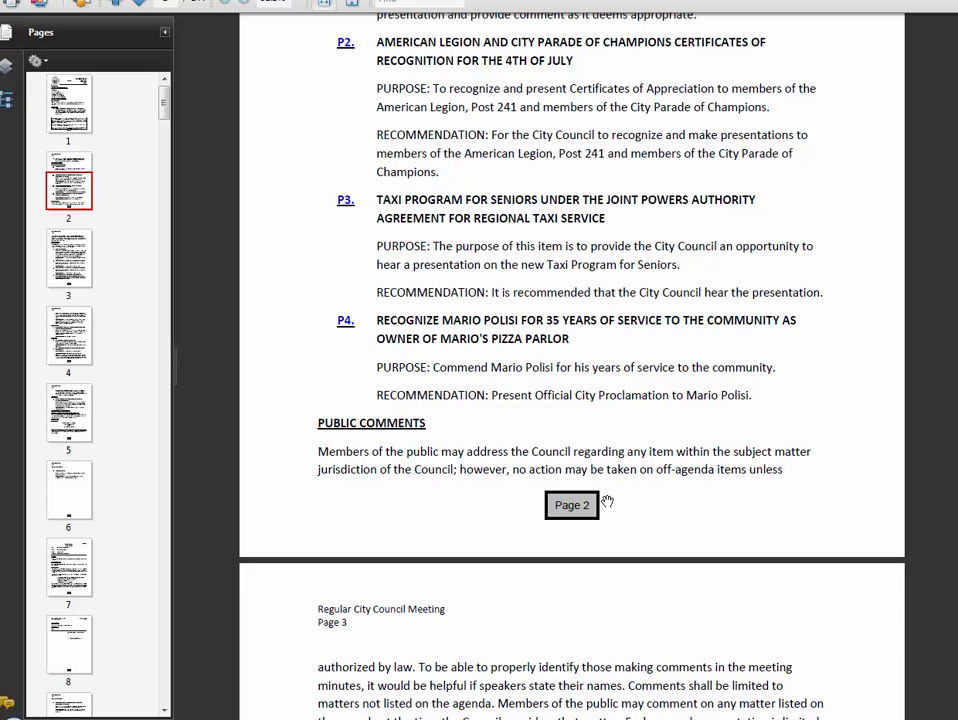
pyautogui.scroll(-13, 607, 501)
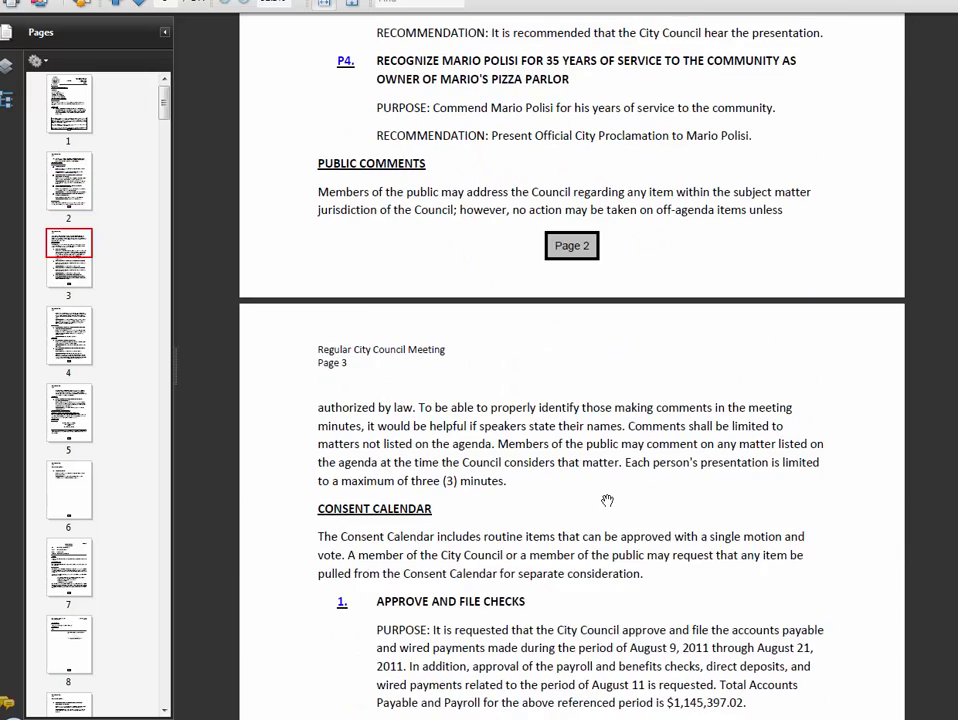
pyautogui.scroll(-4, 607, 500)
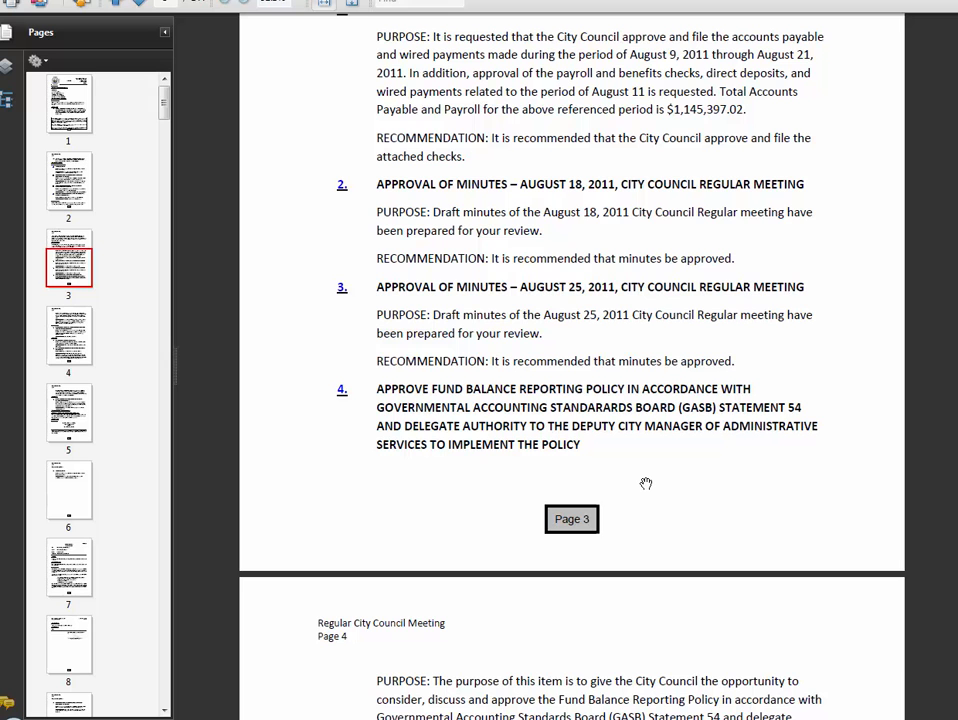
pyautogui.scroll(-10, 646, 484)
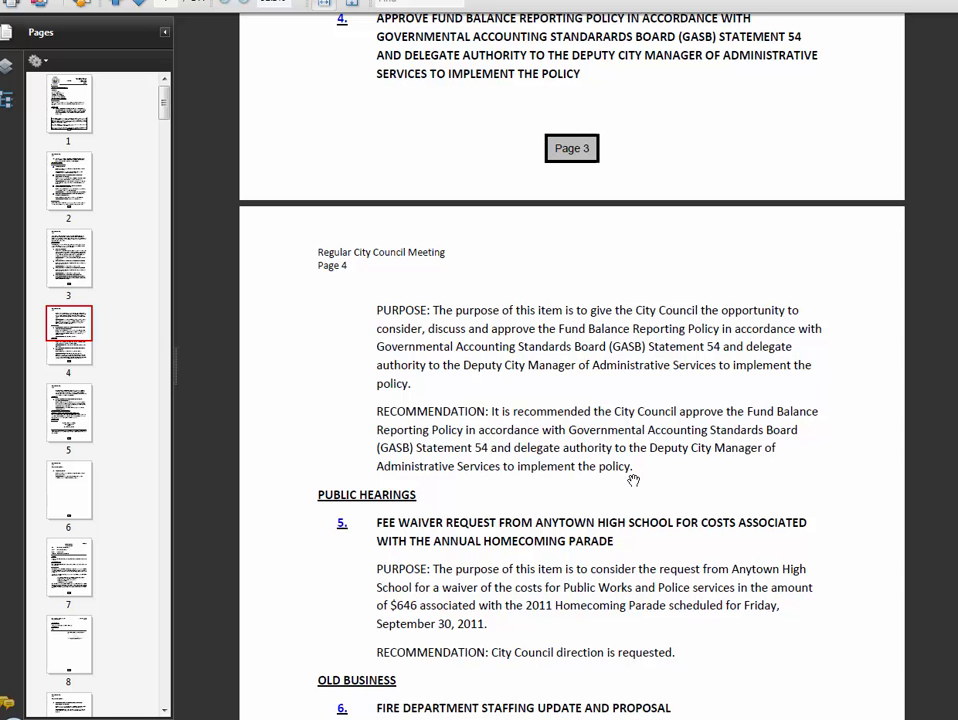
pyautogui.scroll(-5, 633, 480)
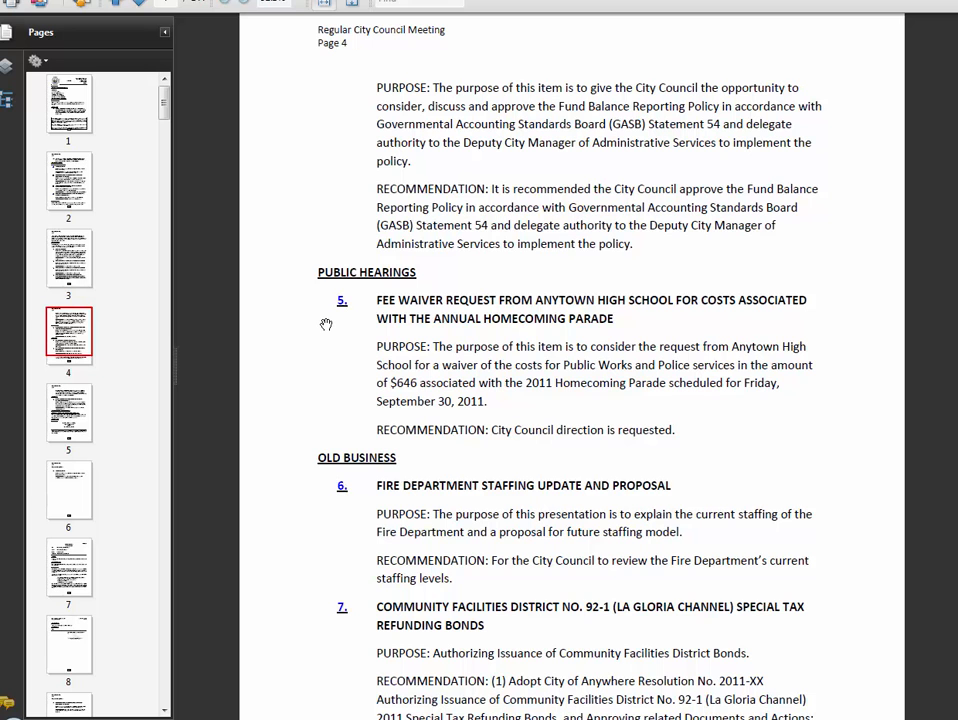
pyautogui.scroll(-4, 326, 324)
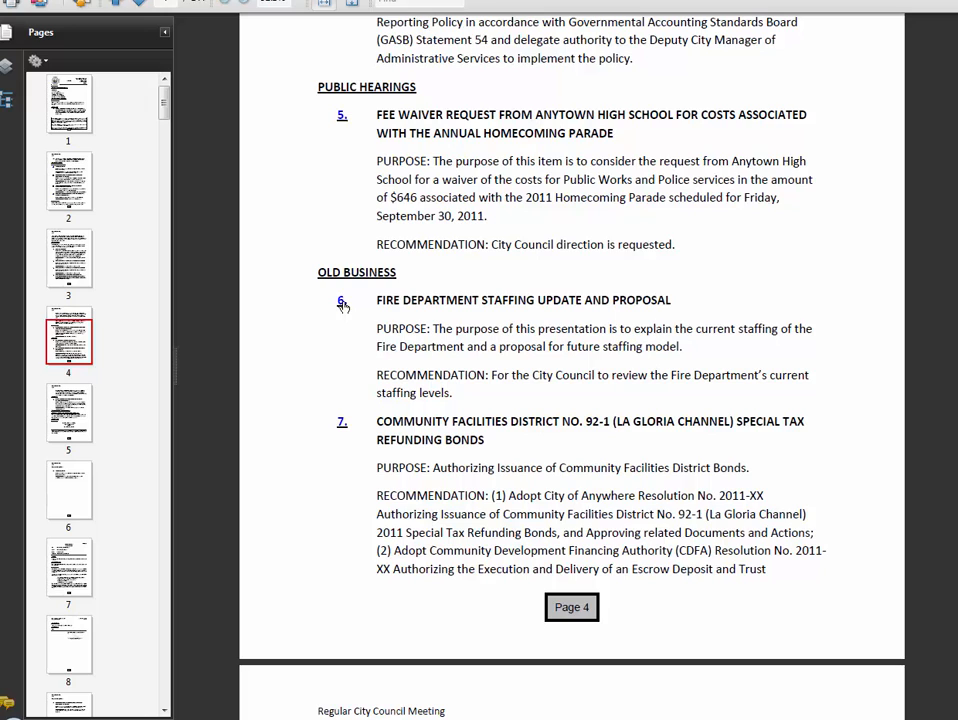
pyautogui.scroll(-10, 343, 349)
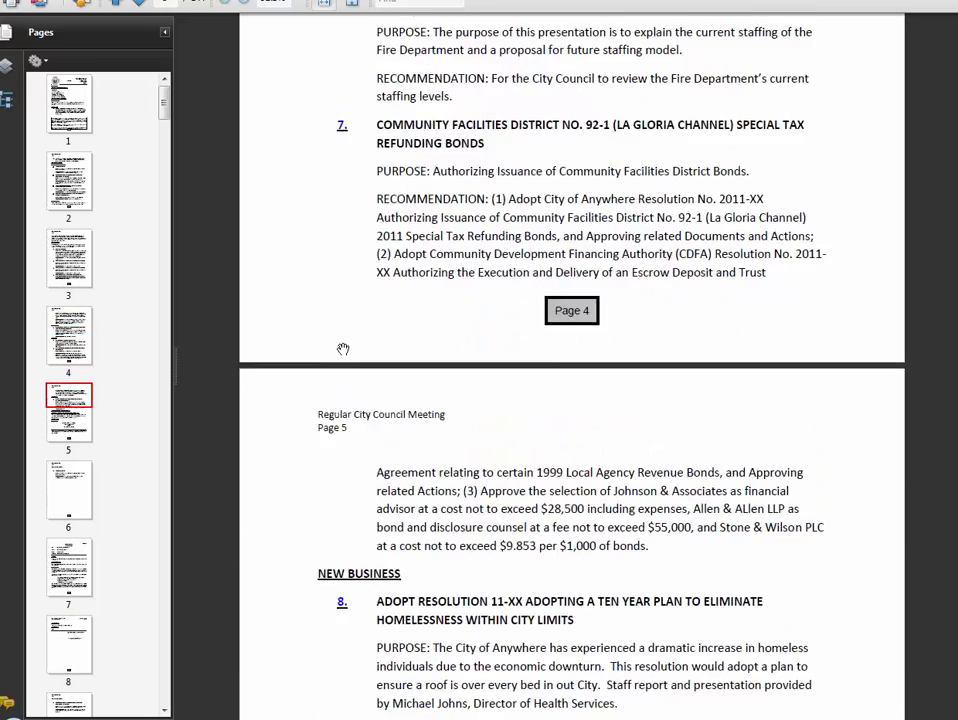
pyautogui.scroll(-2, 343, 349)
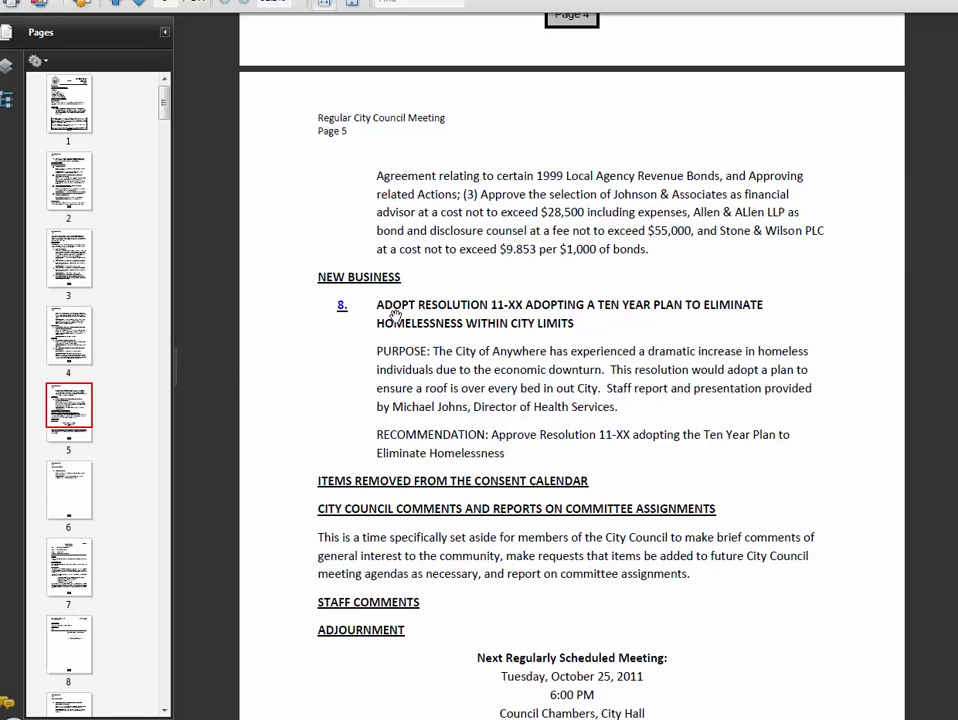
# Jump to item 8's backup material and page through the packet's supporting documents
pyautogui.click(342, 309)
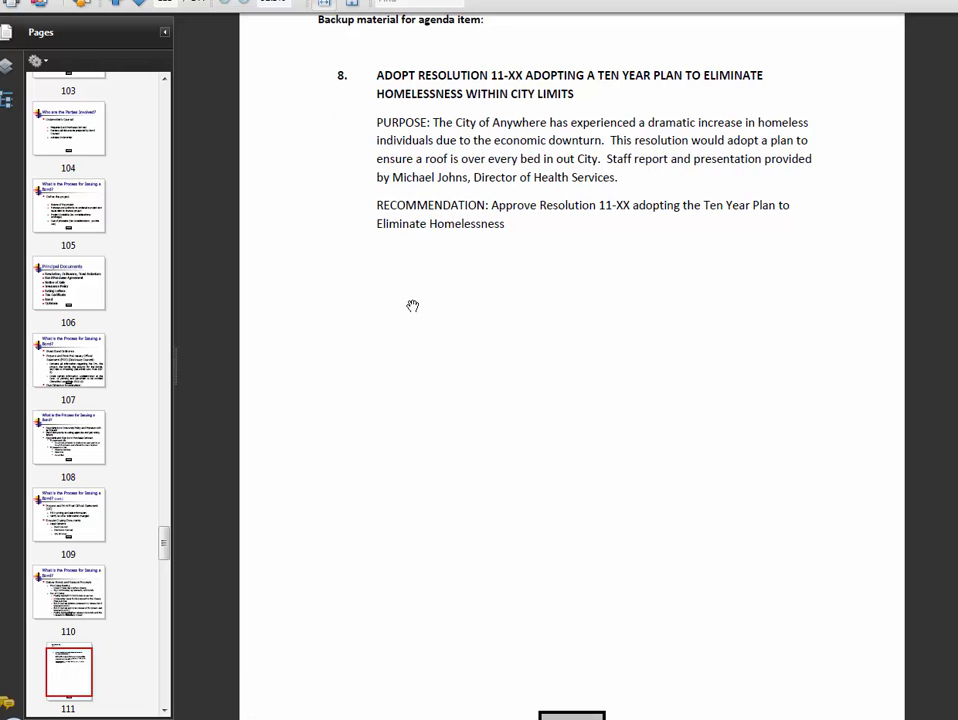
pyautogui.scroll(3, 413, 306)
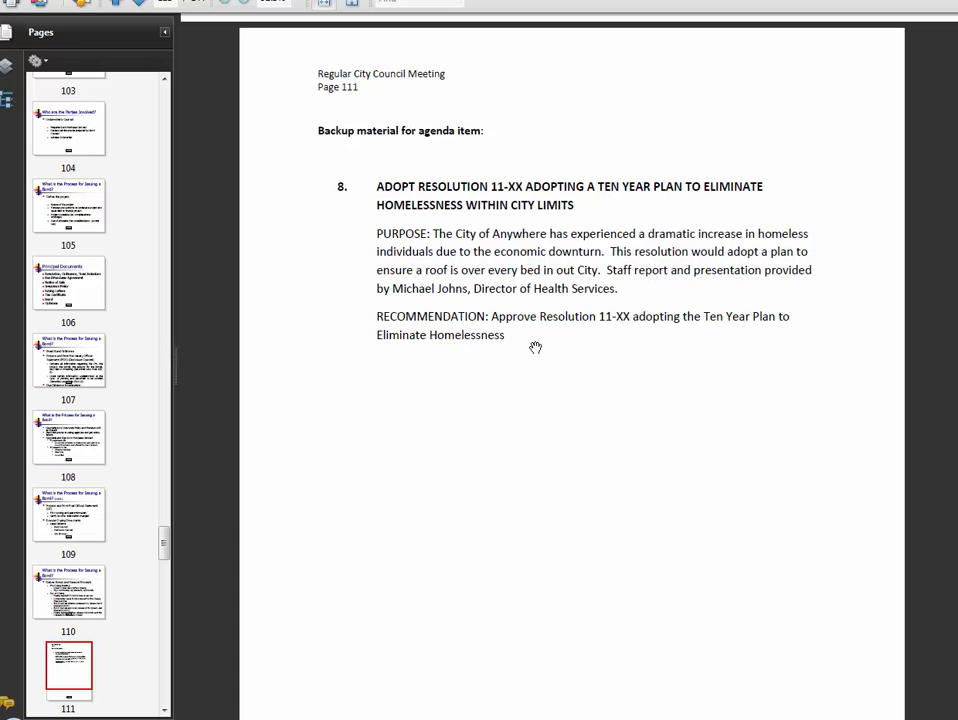
pyautogui.scroll(-10, 528, 367)
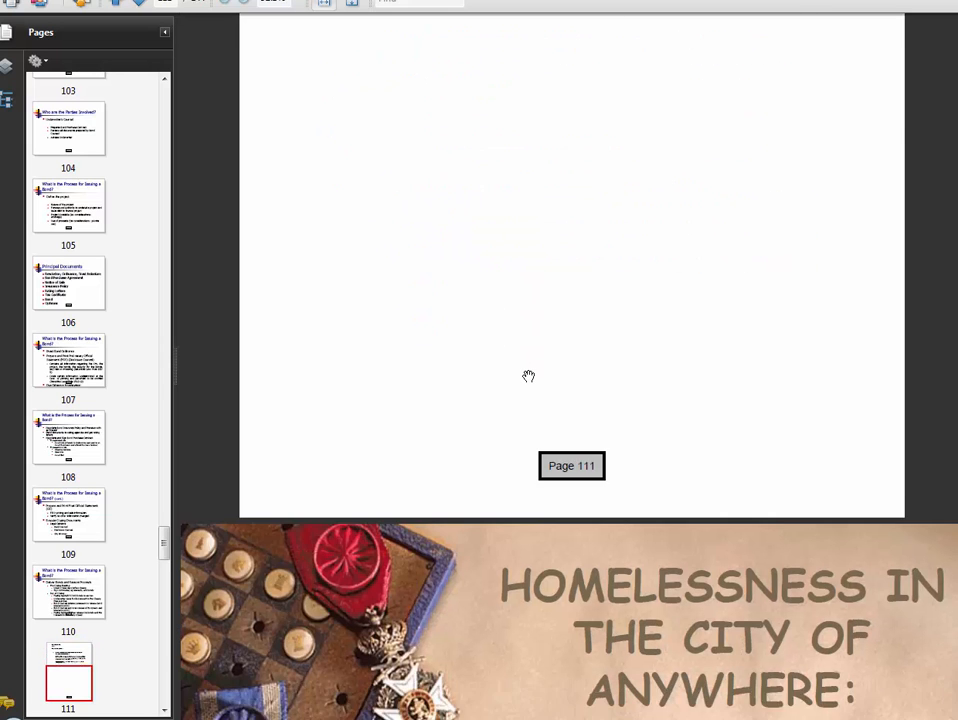
pyautogui.scroll(-12, 528, 375)
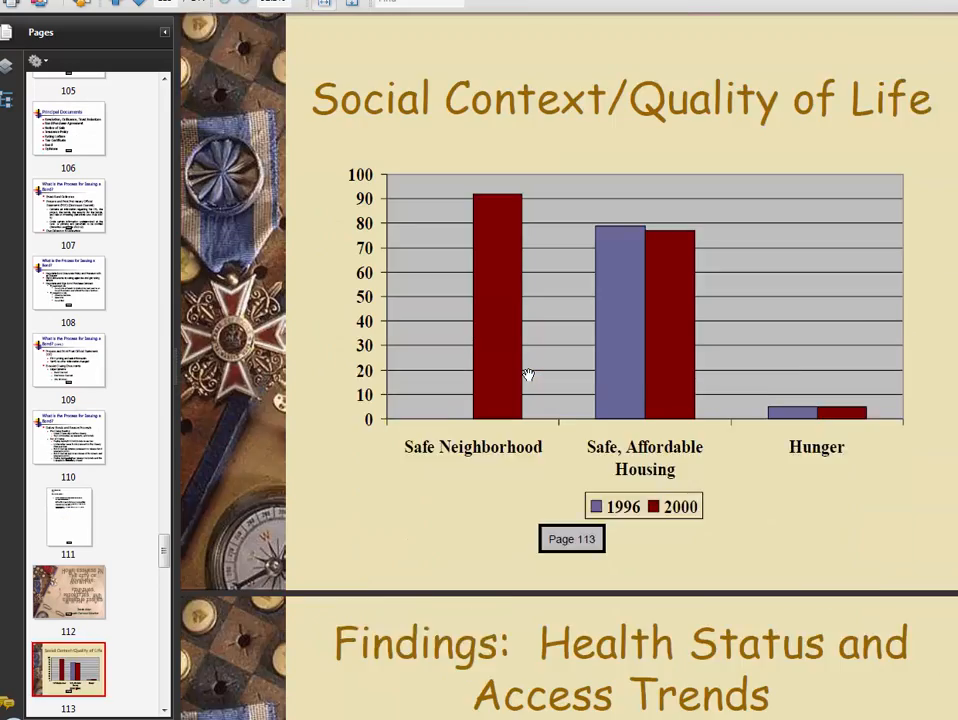
pyautogui.scroll(-12, 528, 373)
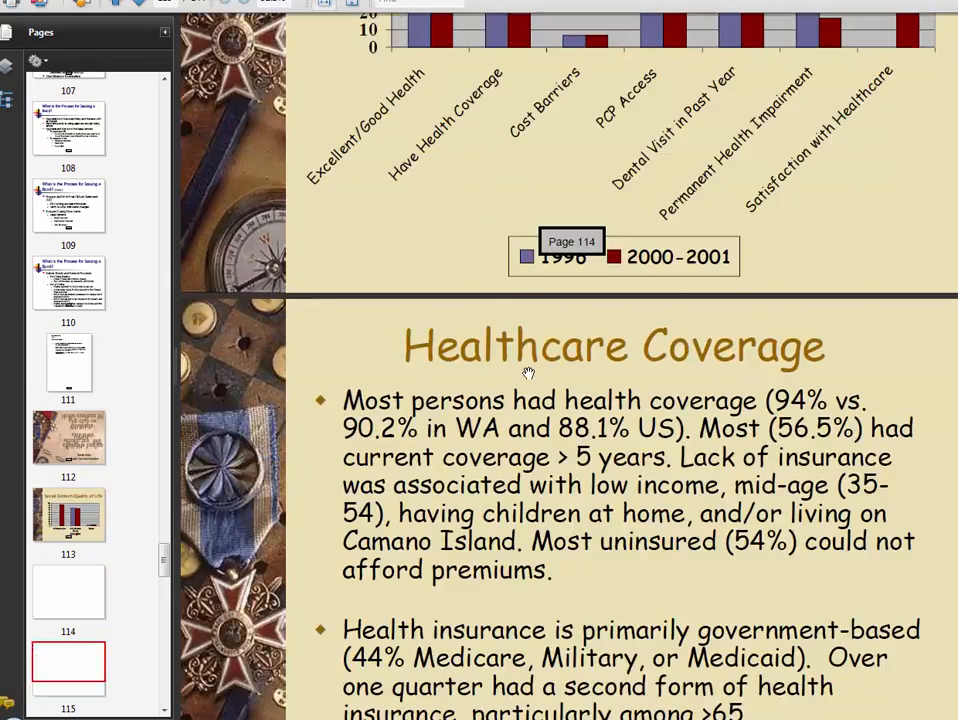
pyautogui.scroll(-8, 560, 408)
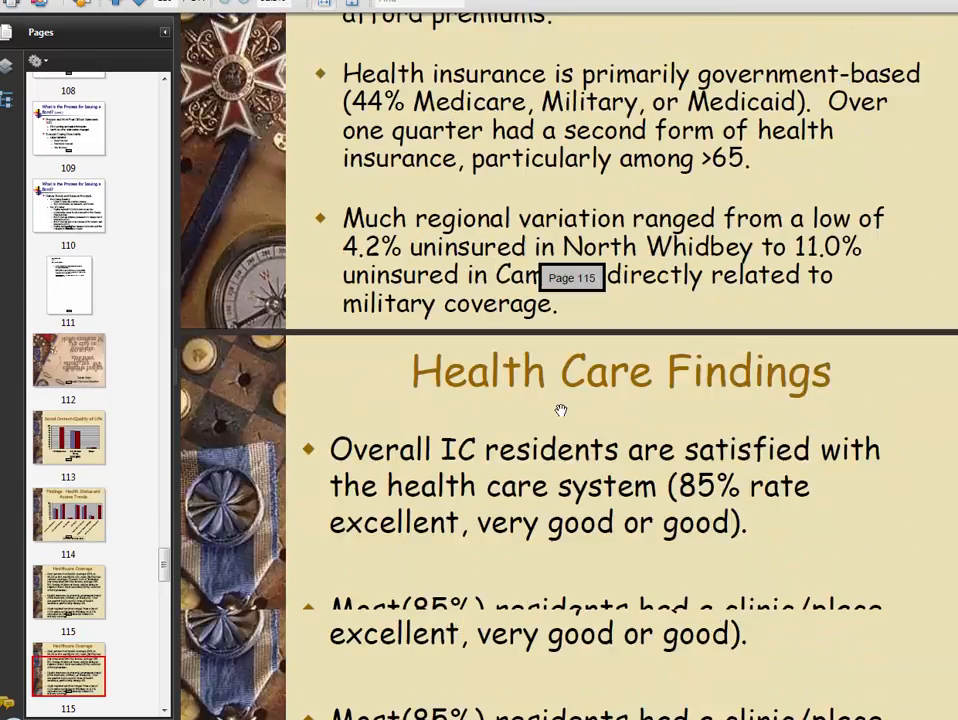
pyautogui.scroll(-15, 560, 408)
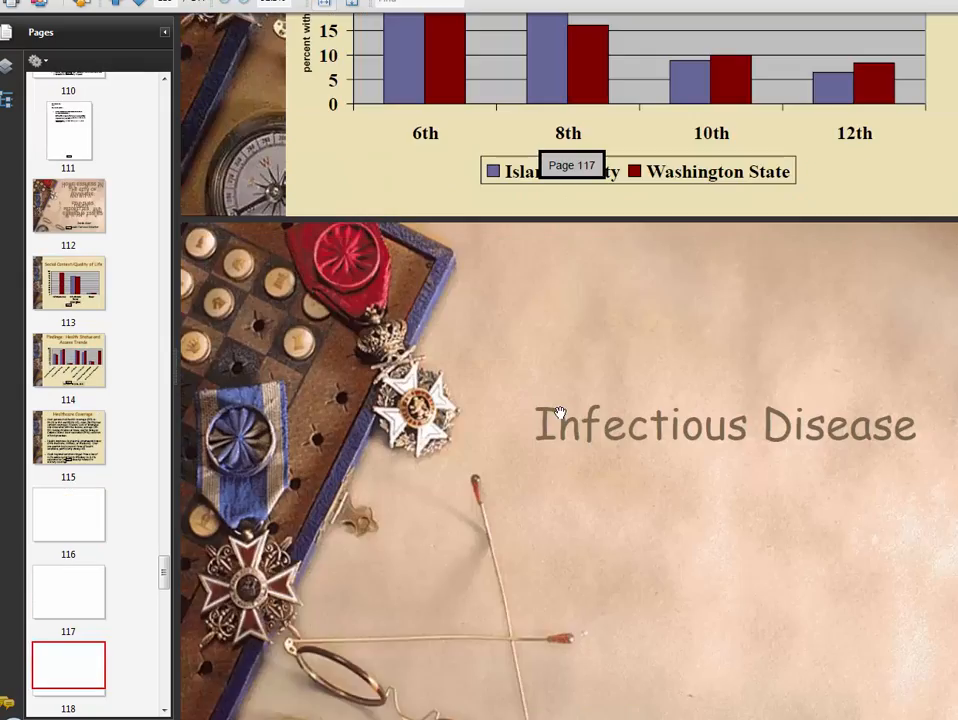
pyautogui.scroll(-20, 560, 411)
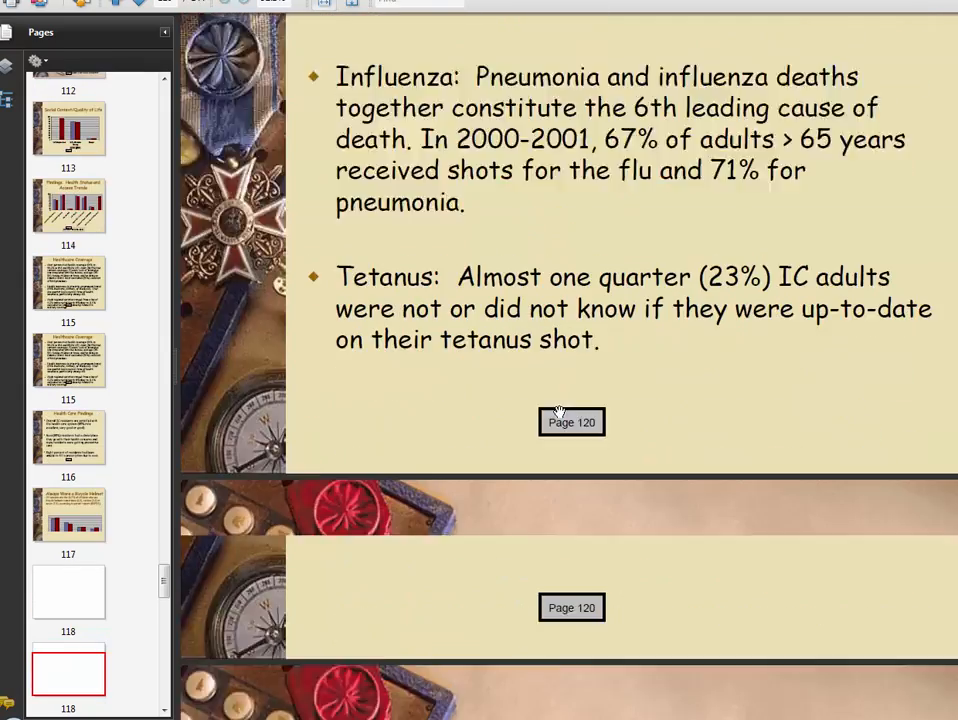
pyautogui.scroll(-5, 559, 413)
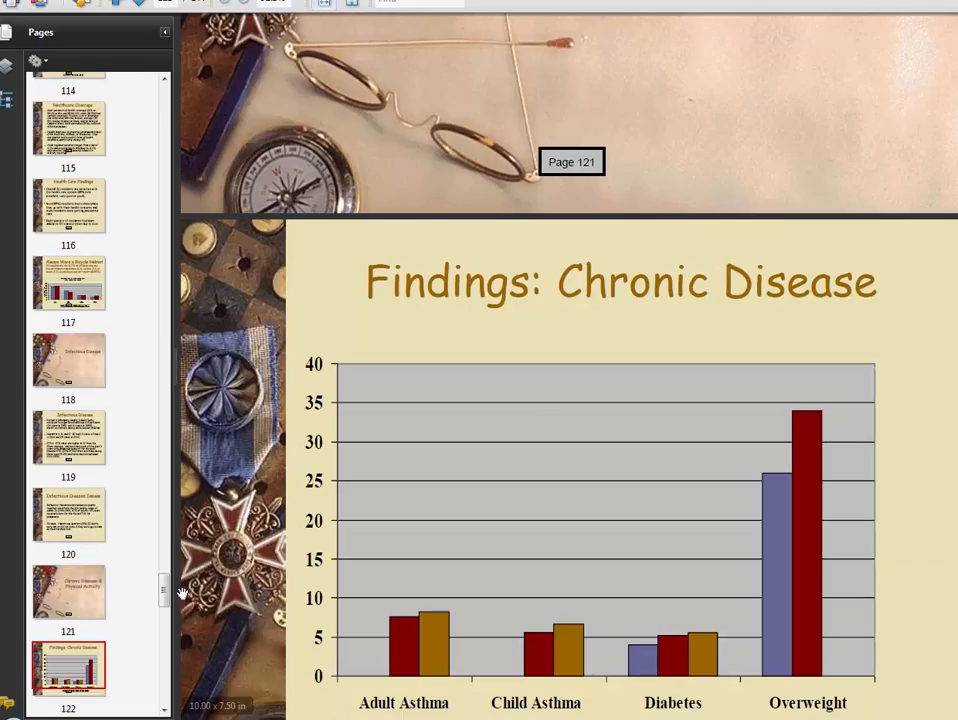
pyautogui.moveTo(166, 603); pyautogui.dragTo(162, 688)
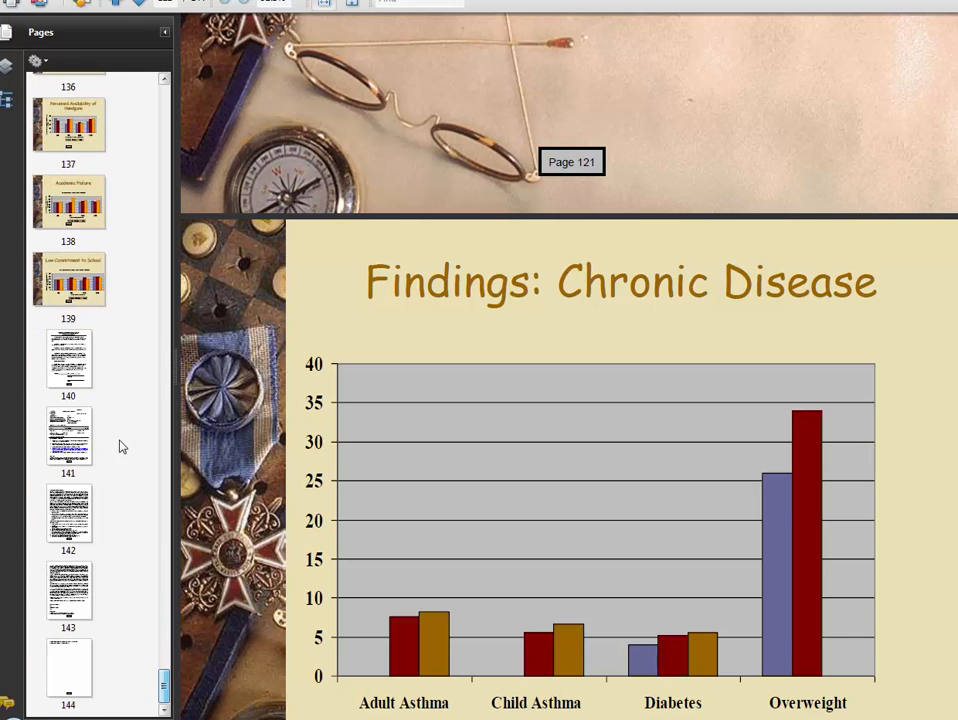
# Go to page 140 of the 144-page packet, then back to page 1's agenda
pyautogui.click(68, 365)
pyautogui.scroll(-10, 514, 378)
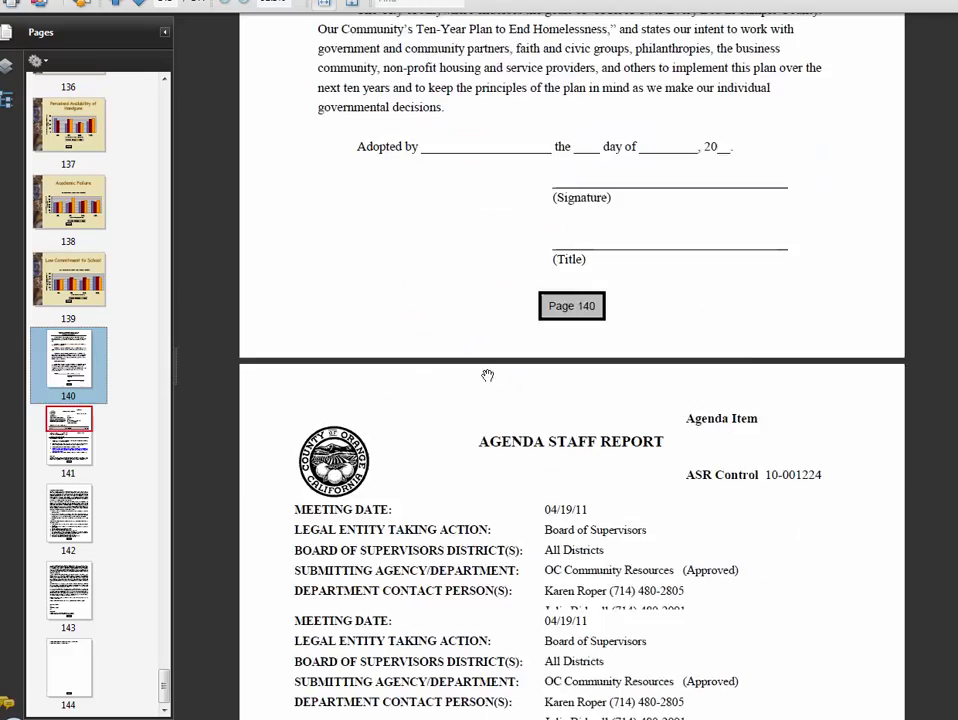
pyautogui.scroll(-5, 485, 370)
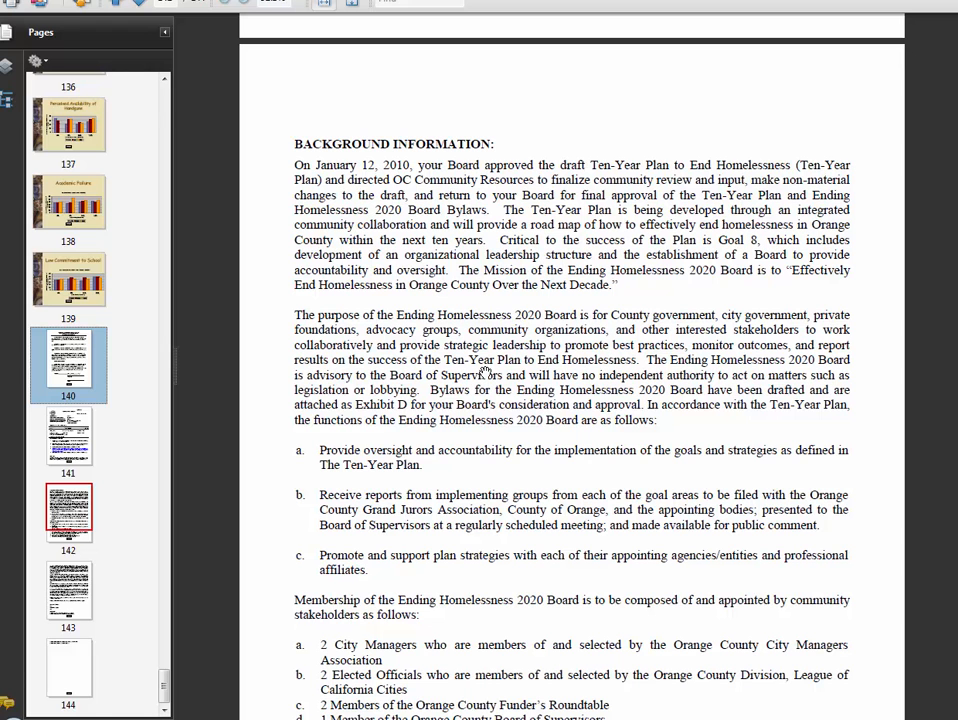
pyautogui.press('Home')
pyautogui.click(62, 78)
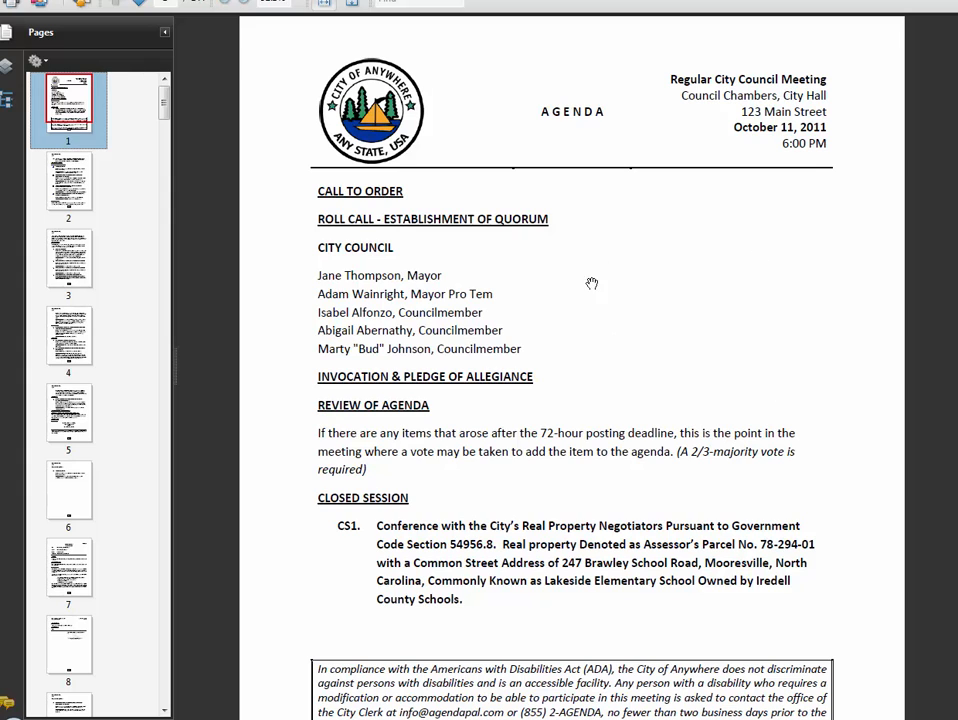
# Scroll through agenda pages 2–4, down to Public Hearings item 5 and Old Business item 6
pyautogui.scroll(-5, 695, 372)
pyautogui.scroll(-6, 695, 370)
pyautogui.scroll(-6, 695, 370)
pyautogui.scroll(-6, 695, 368)
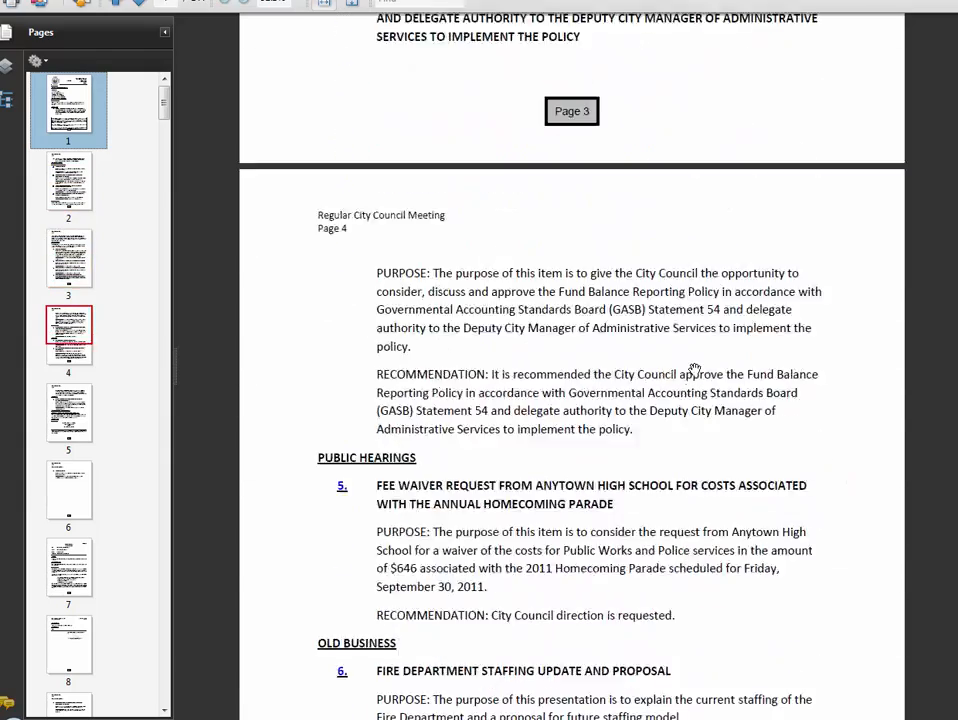
pyautogui.scroll(-1, 695, 370)
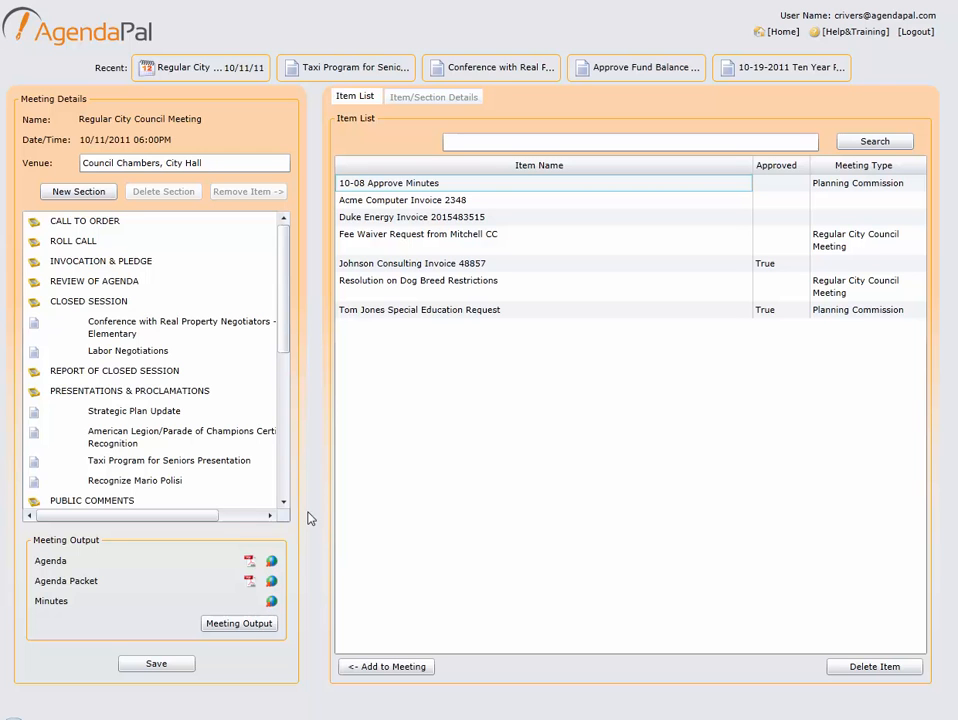
# Publish the agenda, then the agenda packet, via the Publish Agenda/Packet output step
pyautogui.click(252, 626)
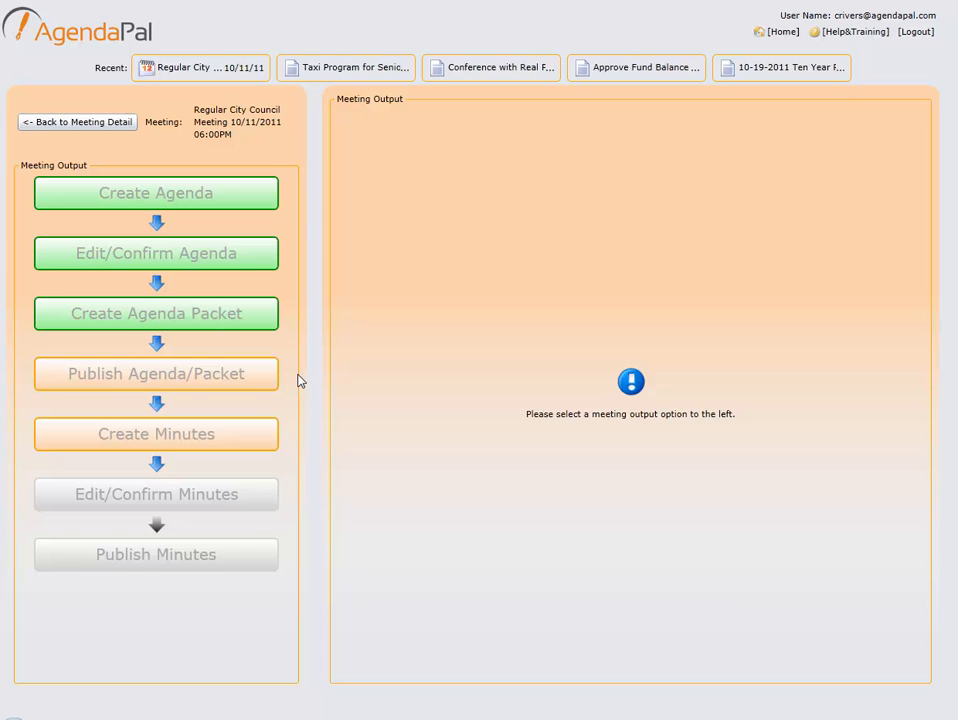
pyautogui.click(213, 379)
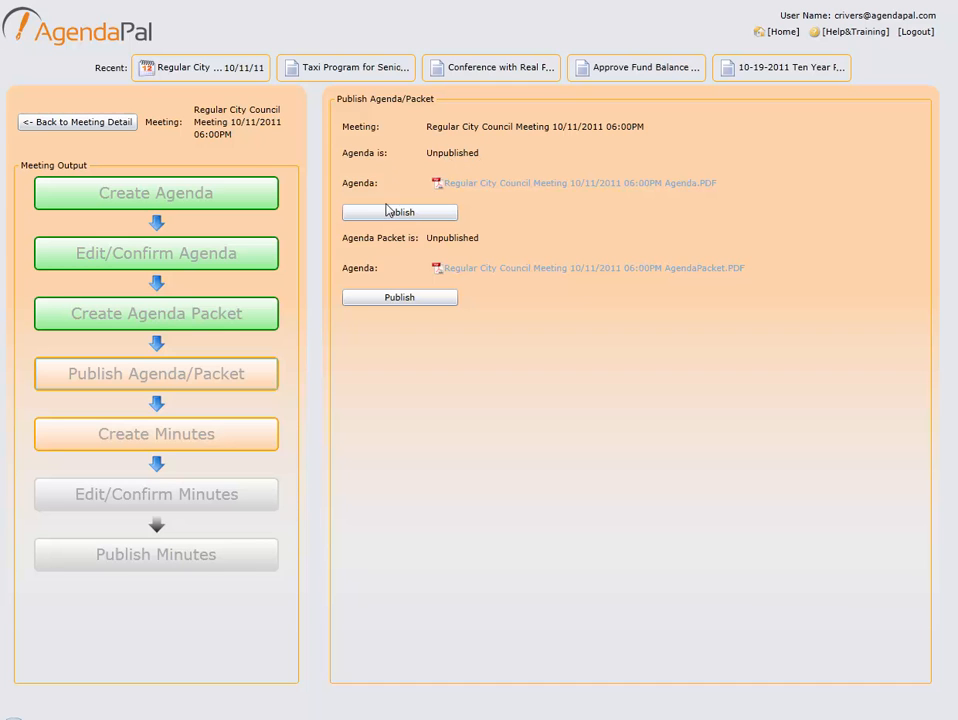
pyautogui.click(421, 215)
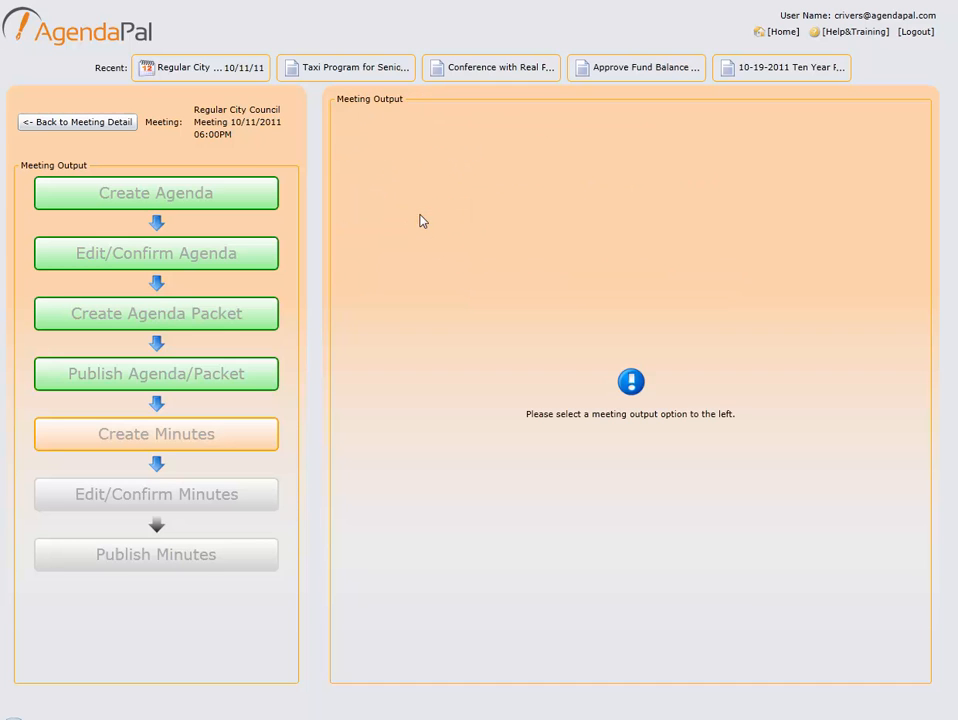
pyautogui.click(248, 385)
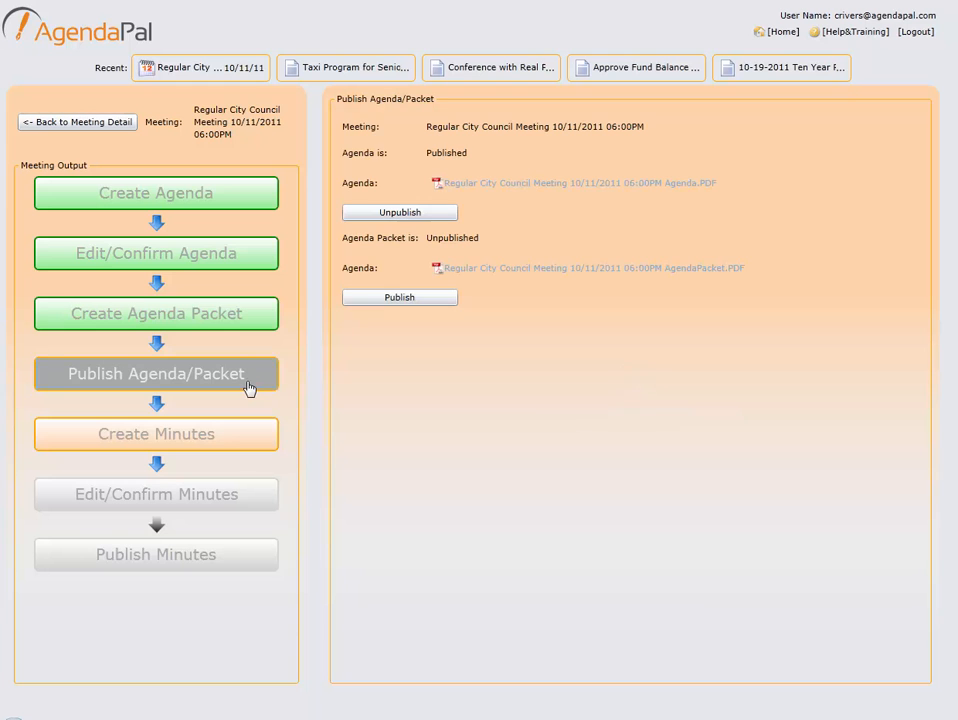
pyautogui.click(383, 300)
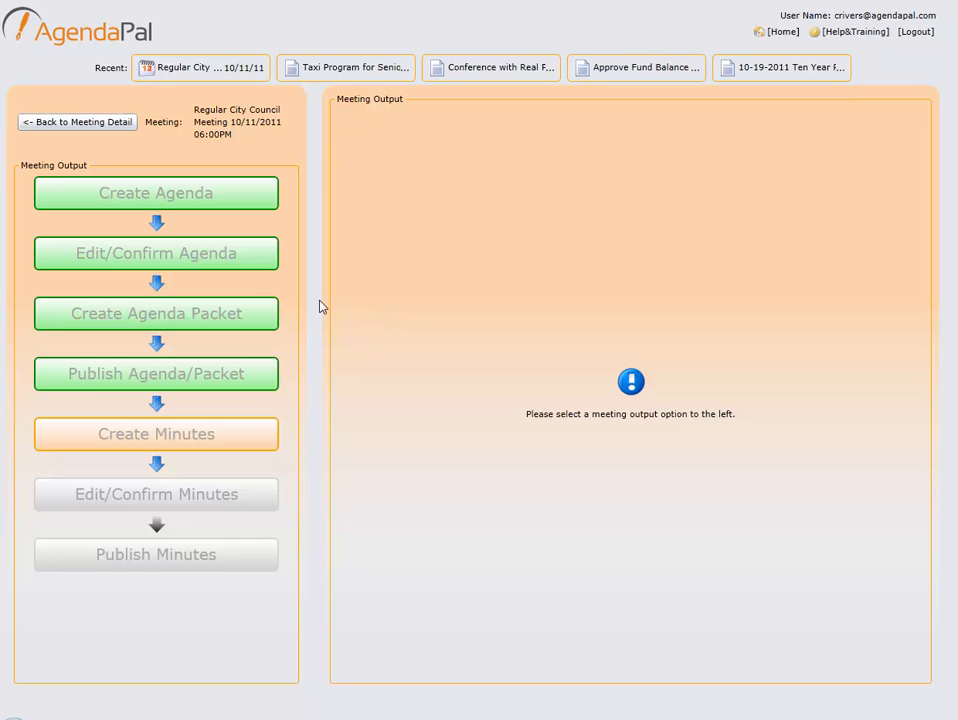
pyautogui.click(68, 124)
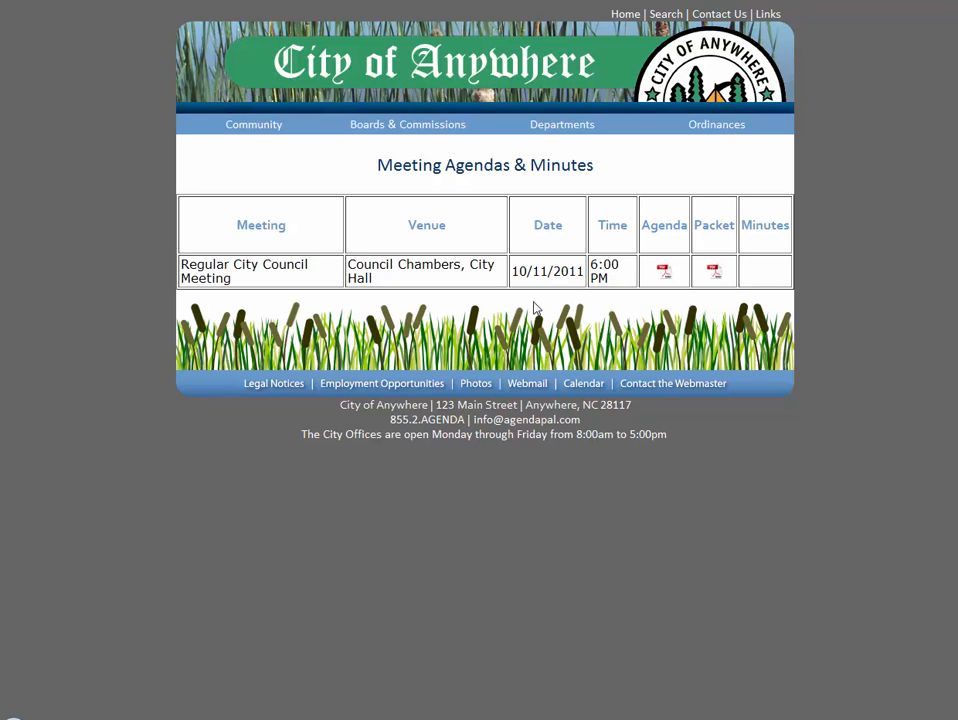
# Open the meeting's Packet PDF on the City of Anywhere site and scroll to page 9's item P2 backup
pyautogui.click(714, 272)
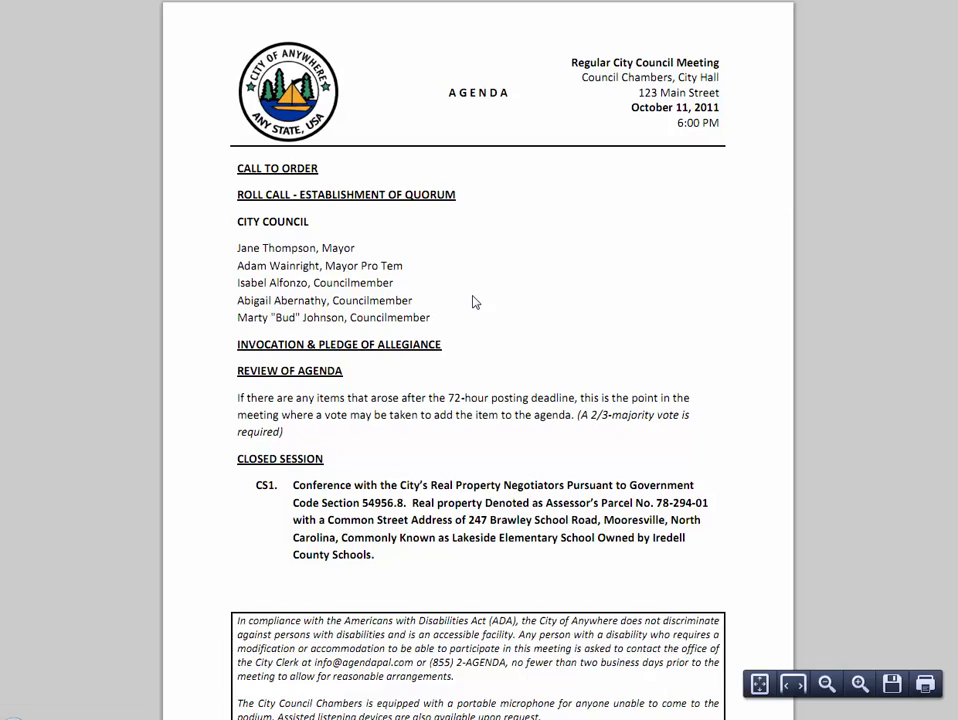
pyautogui.scroll(-20, 475, 302)
pyautogui.scroll(-20, 475, 300)
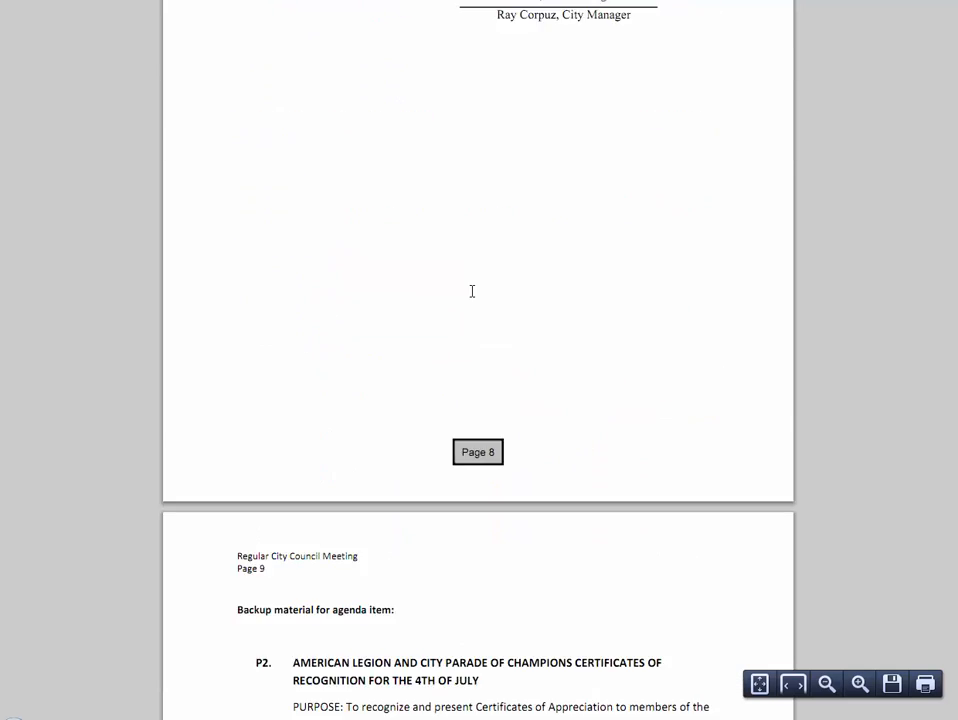
pyautogui.scroll(-1, 472, 291)
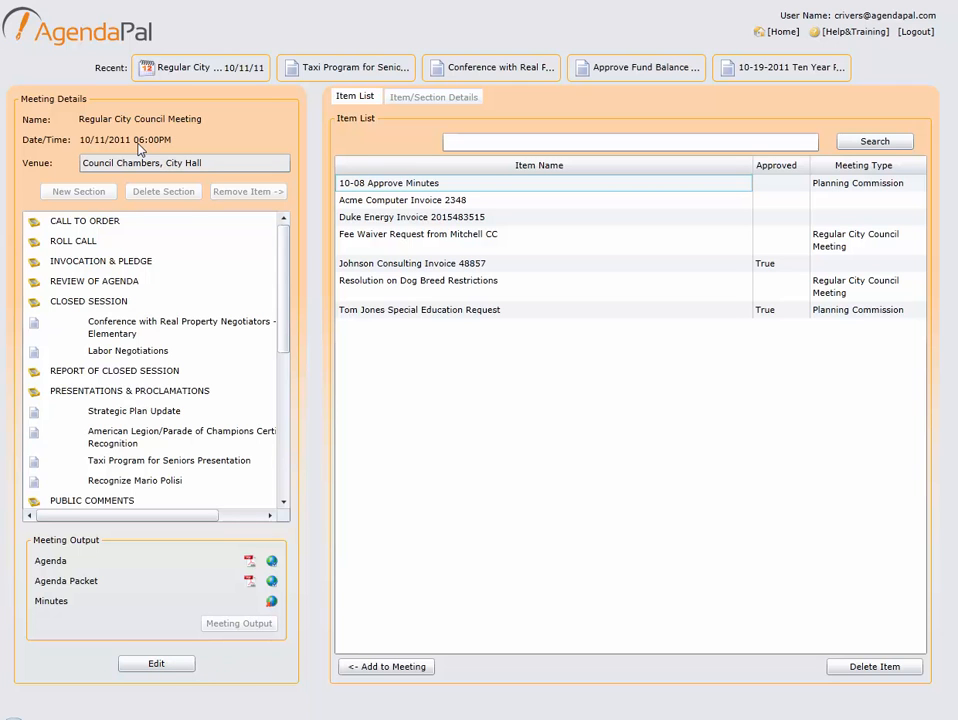
# Unlock the 10/11/2011 meeting for editing past the 'Output has already been created' warning, showing its Meeting Output steps
pyautogui.click(157, 664)
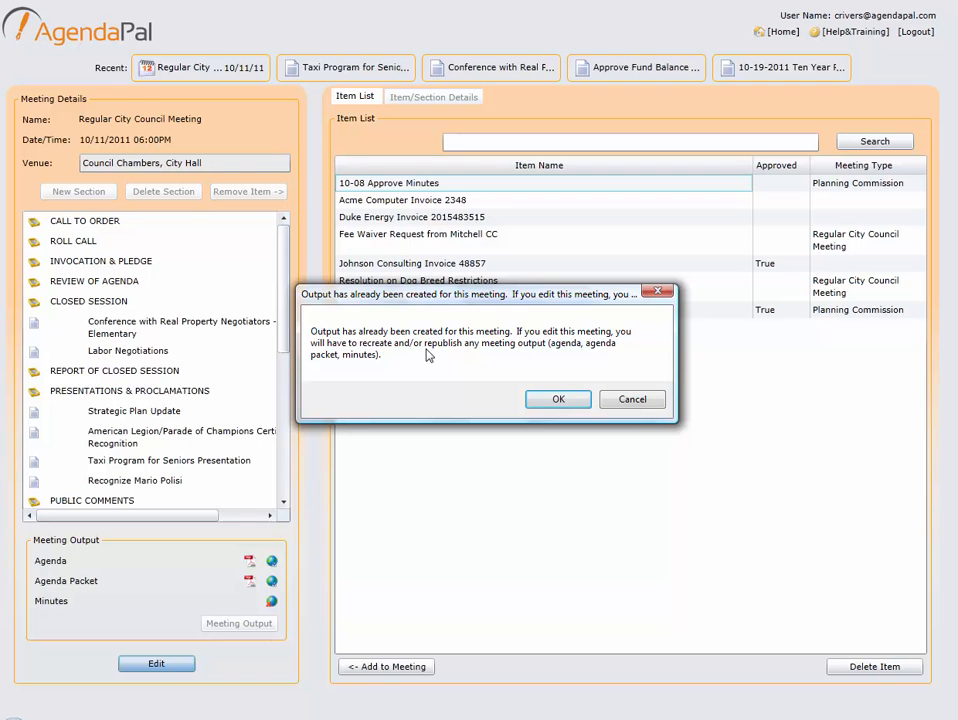
pyautogui.click(558, 402)
pyautogui.click(558, 400)
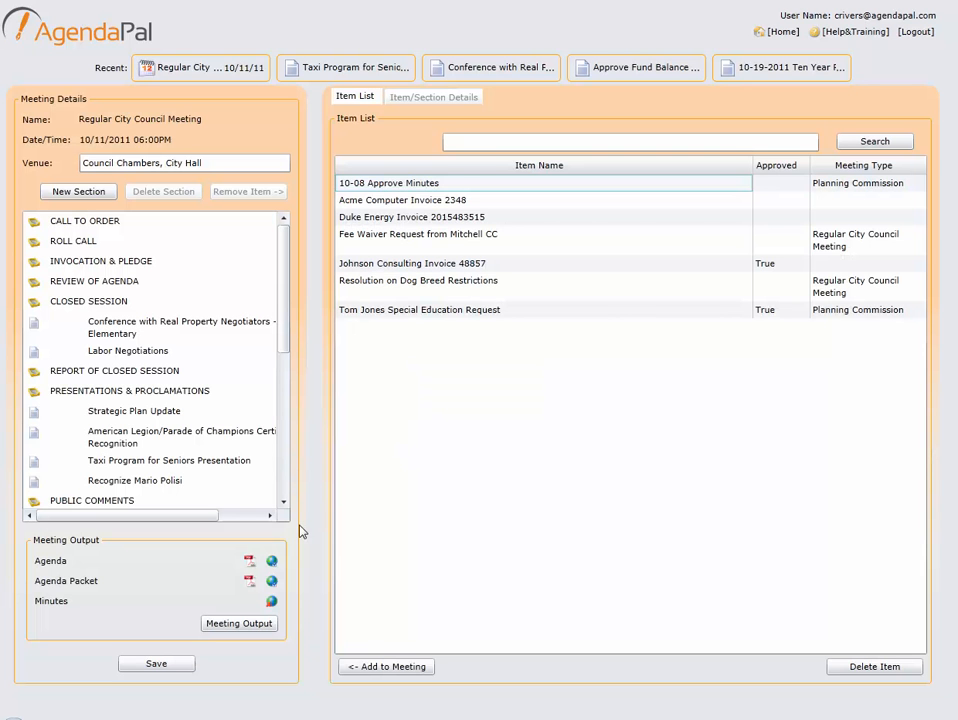
pyautogui.click(230, 624)
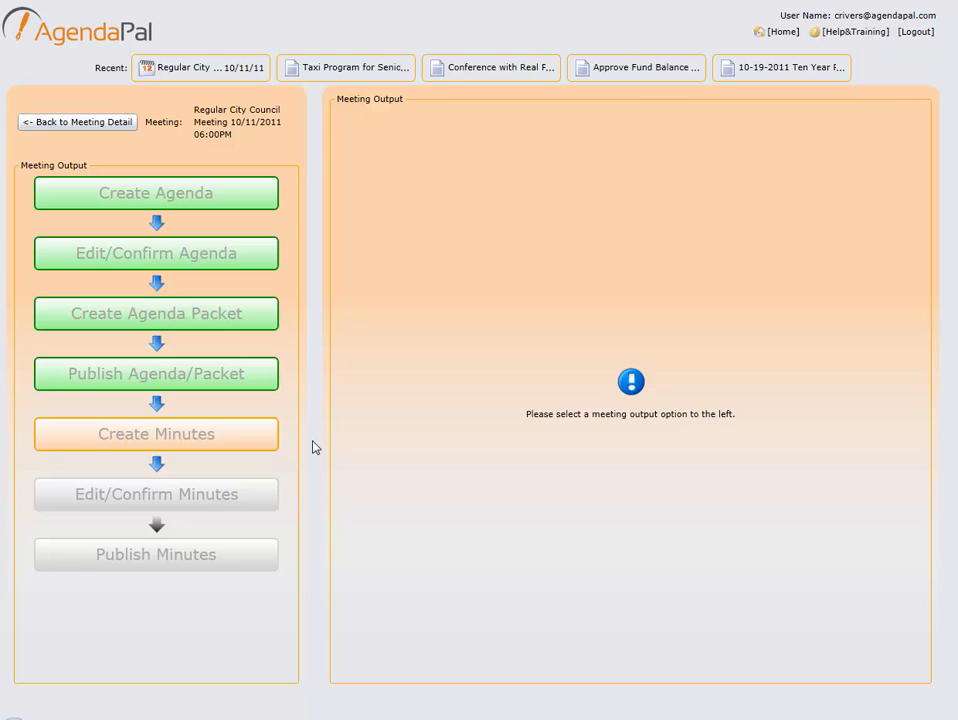
# Begin Take/Edit Minutes for the 10/11/2011 Regular City Council Meeting from Create Minutes
pyautogui.click(253, 445)
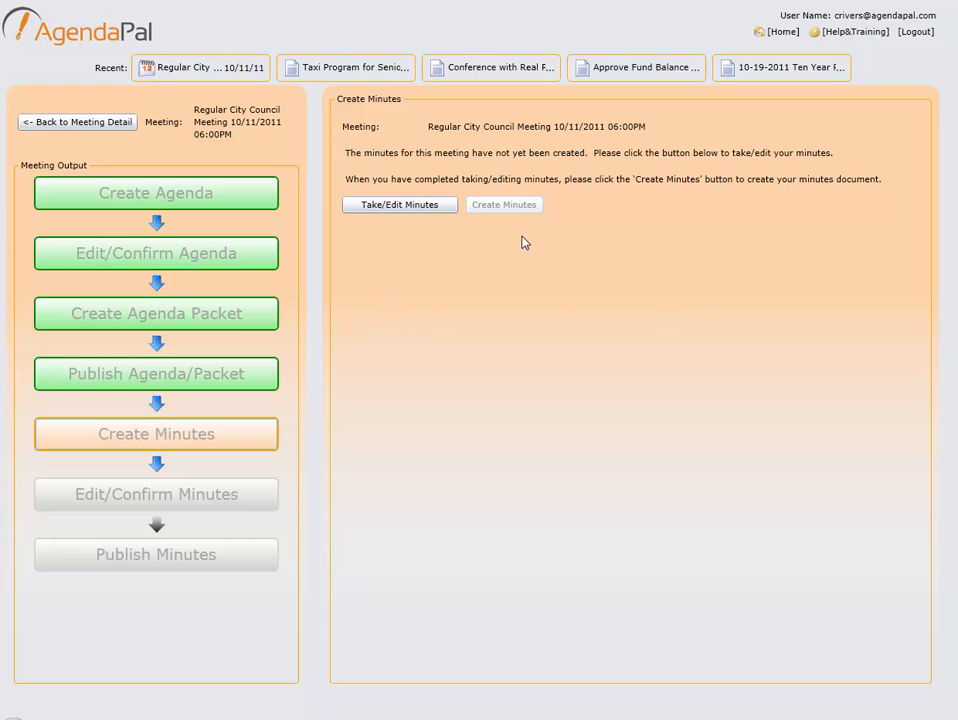
pyautogui.click(420, 209)
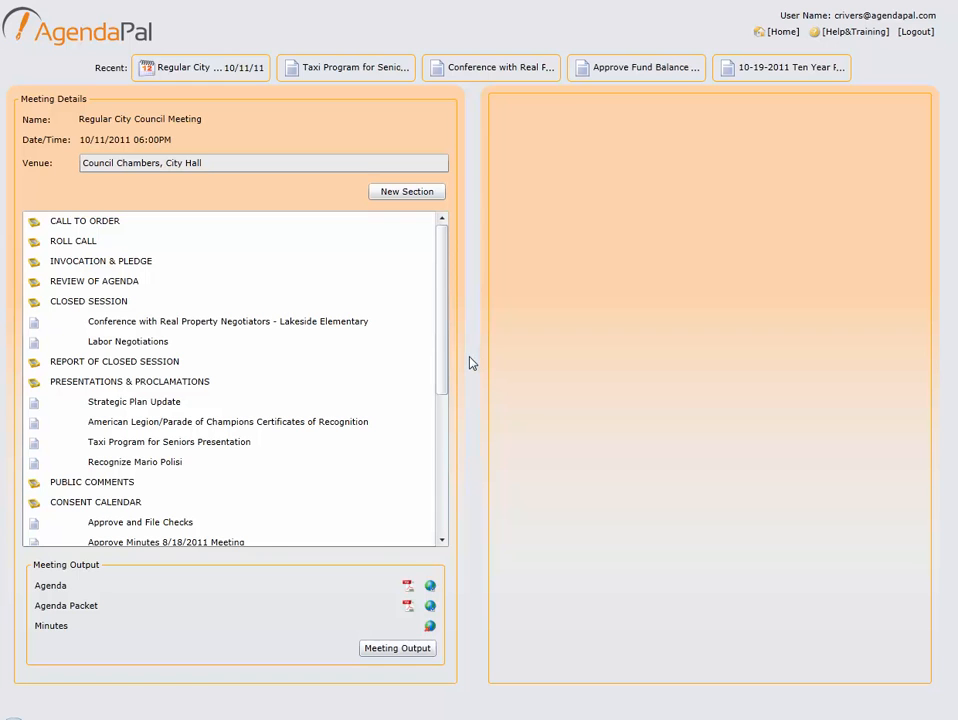
# Paste the prepared minutes on a new line after Fire Department Staffing's RECOMMENDATION and save
pyautogui.scroll(-1, 443, 382)
pyautogui.moveTo(443, 382); pyautogui.dragTo(441, 527)
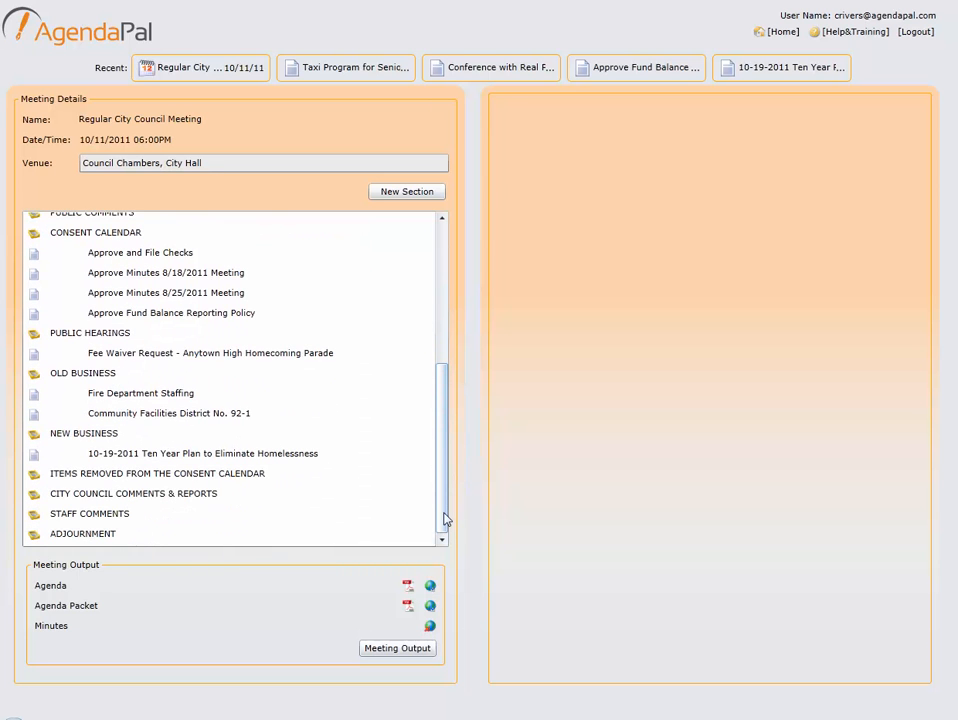
pyautogui.click(120, 396)
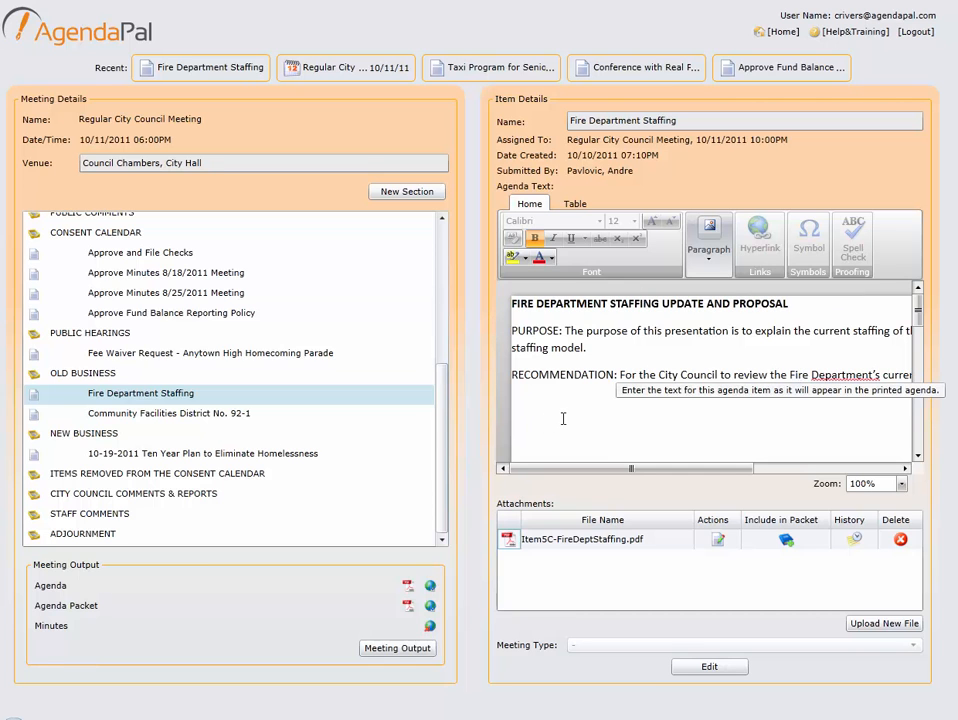
pyautogui.click(549, 374)
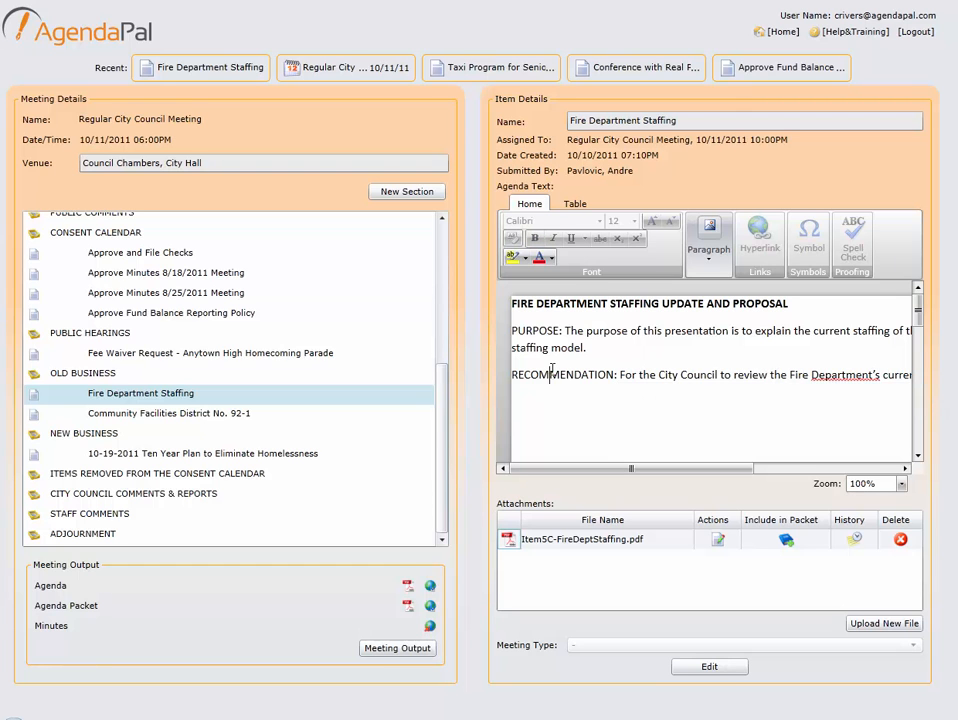
pyautogui.click(714, 669)
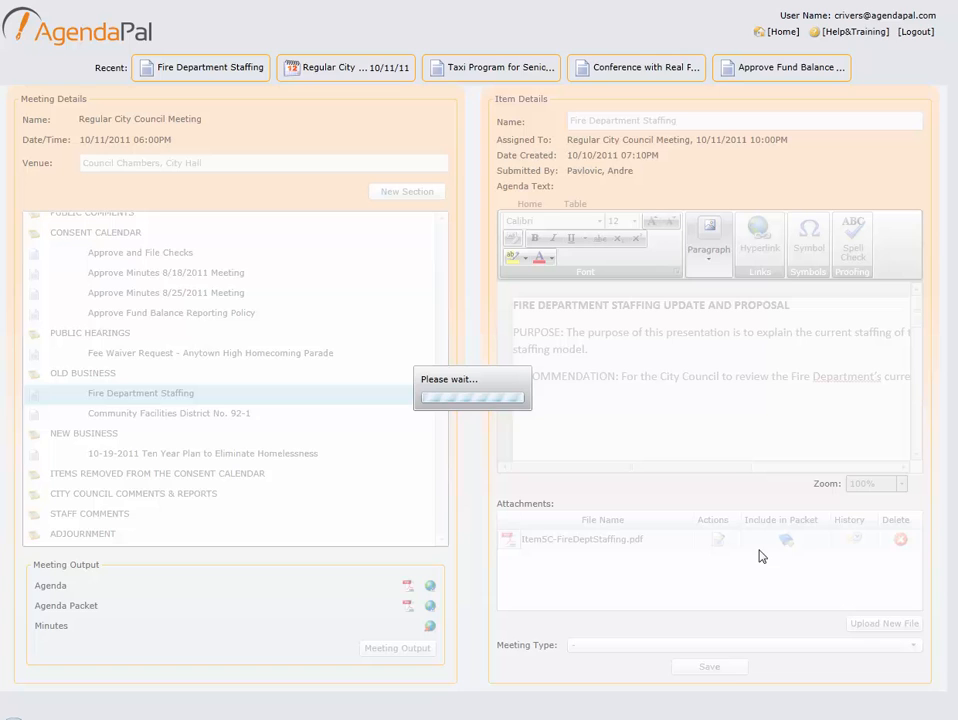
pyautogui.click(755, 375)
pyautogui.press('End')
pyautogui.press('Return')
pyautogui.hotkey('ctrl', 'v')
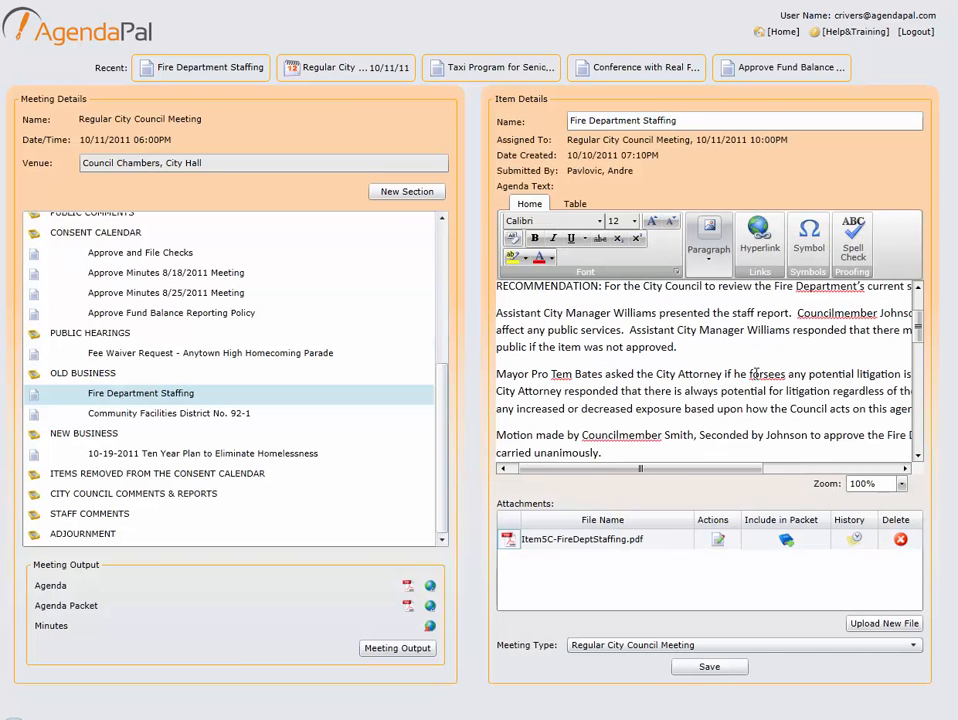
pyautogui.moveTo(918, 335); pyautogui.dragTo(919, 298)
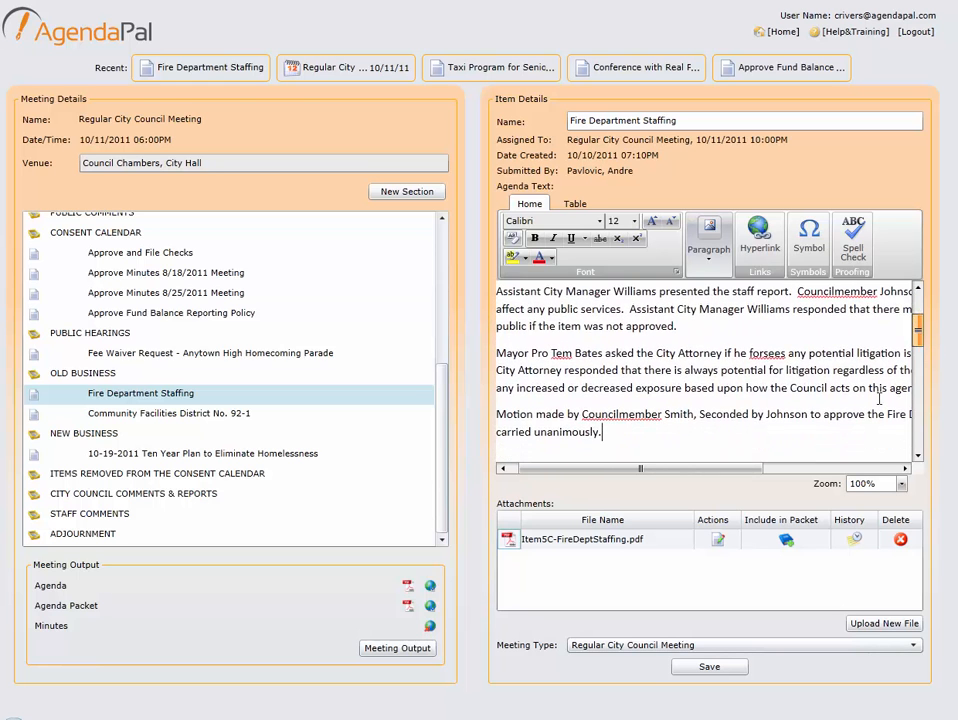
pyautogui.click(709, 667)
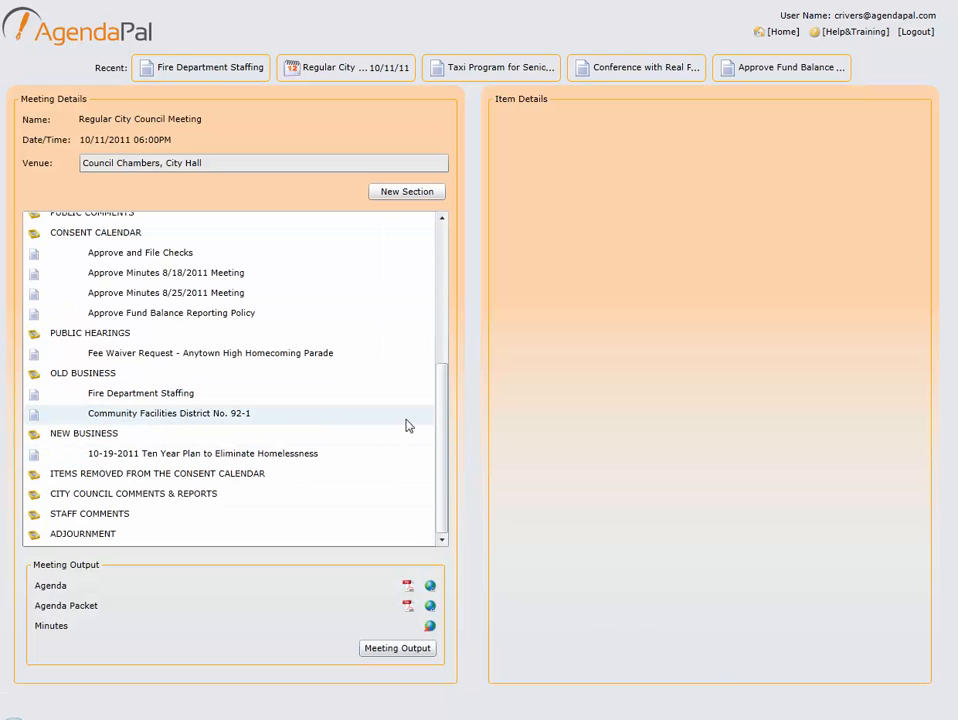
# Add a 'Motion' paragraph below the Community Facilities District No. 92-1 recommendation and save it
pyautogui.click(159, 415)
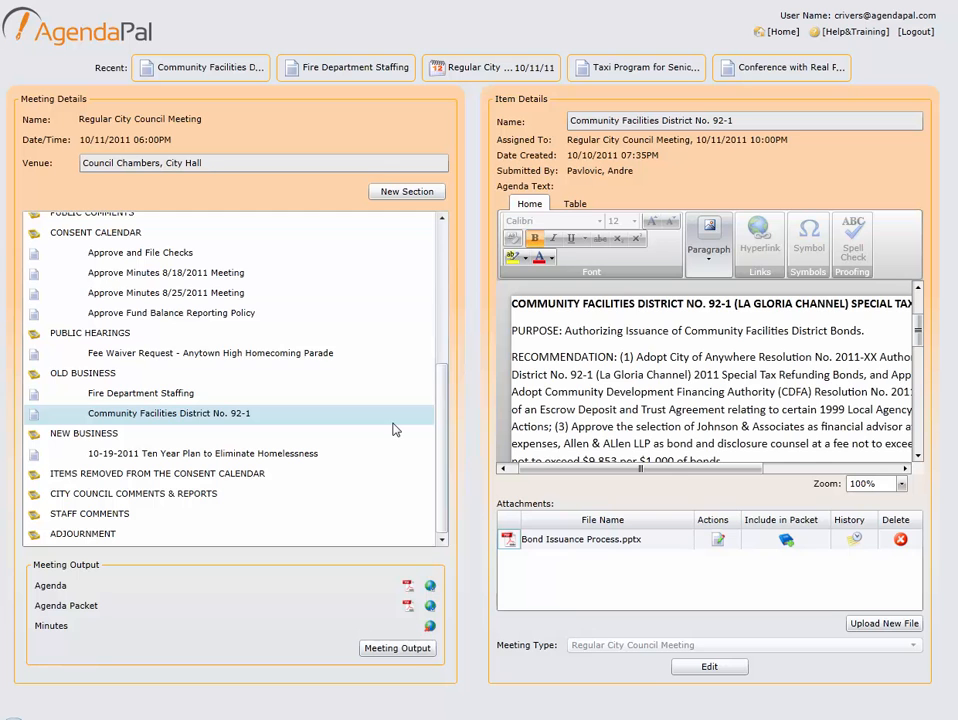
pyautogui.click(709, 667)
pyautogui.moveTo(917, 340); pyautogui.dragTo(918, 349)
pyautogui.click(736, 312)
pyautogui.press('Return')
pyautogui.write('Motion')
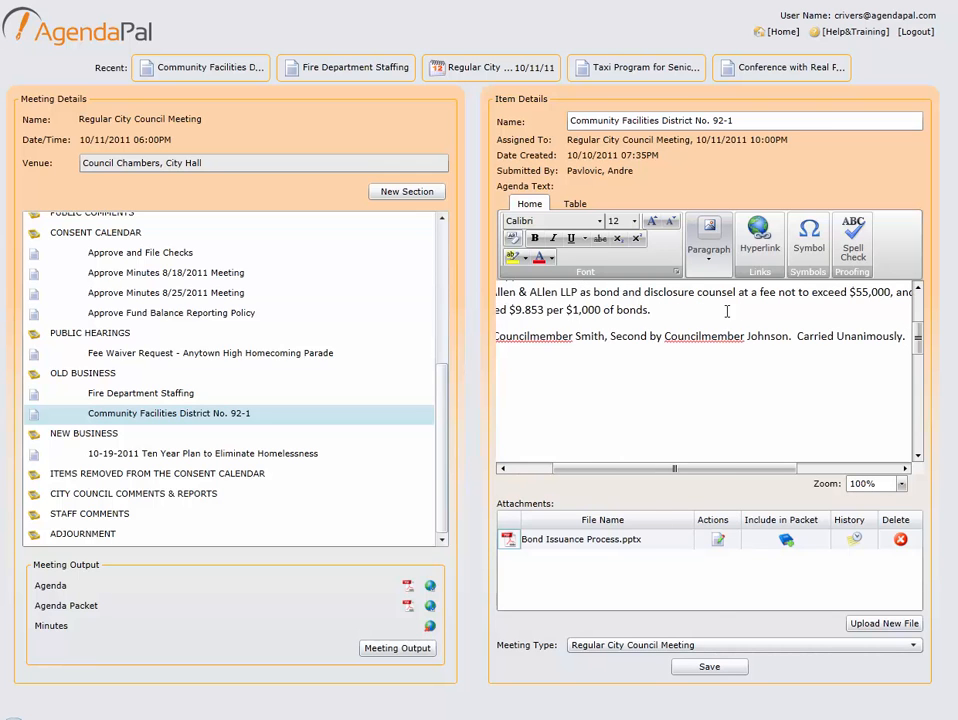
pyautogui.click(722, 670)
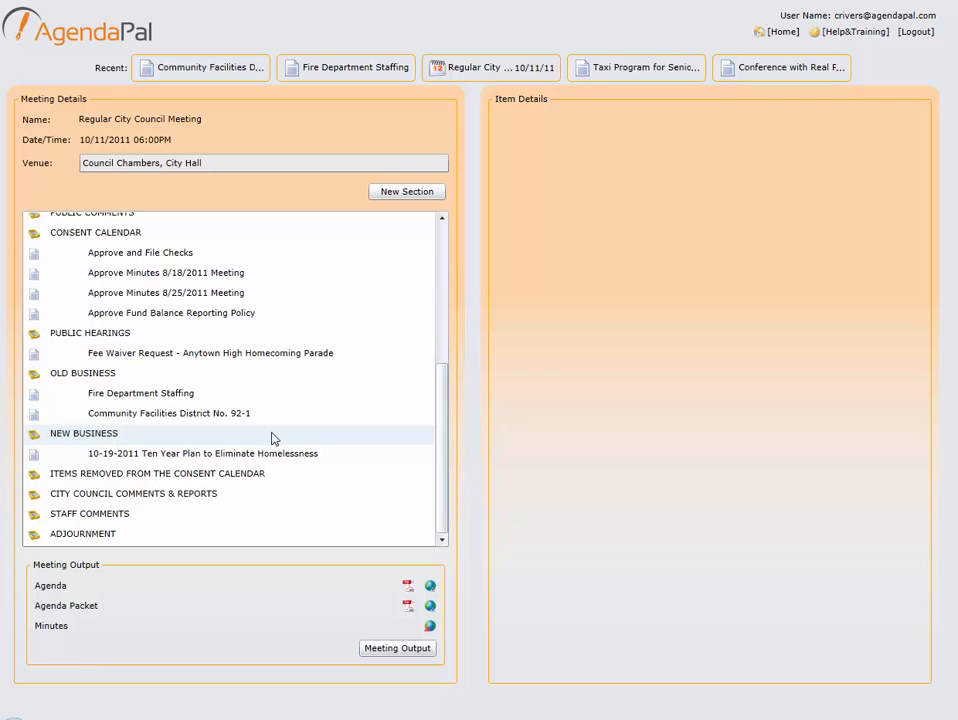
# Drag Fire Department Staffing in the agenda tree to sit after Community Facilities District No. 92-1
pyautogui.click(35, 400)
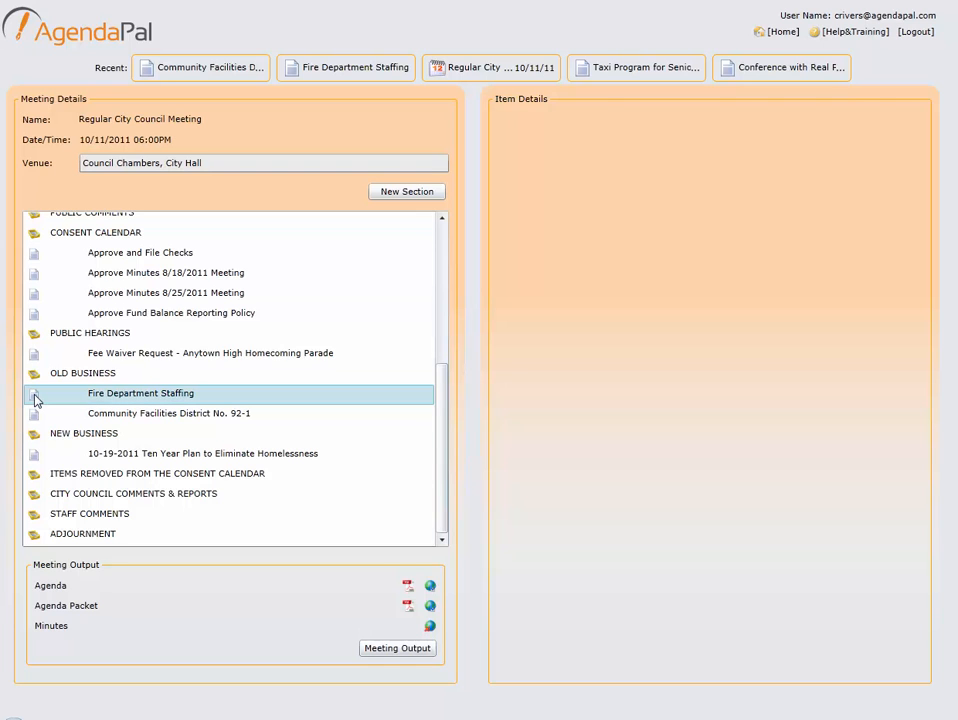
pyautogui.moveTo(35, 400); pyautogui.dragTo(34, 428)
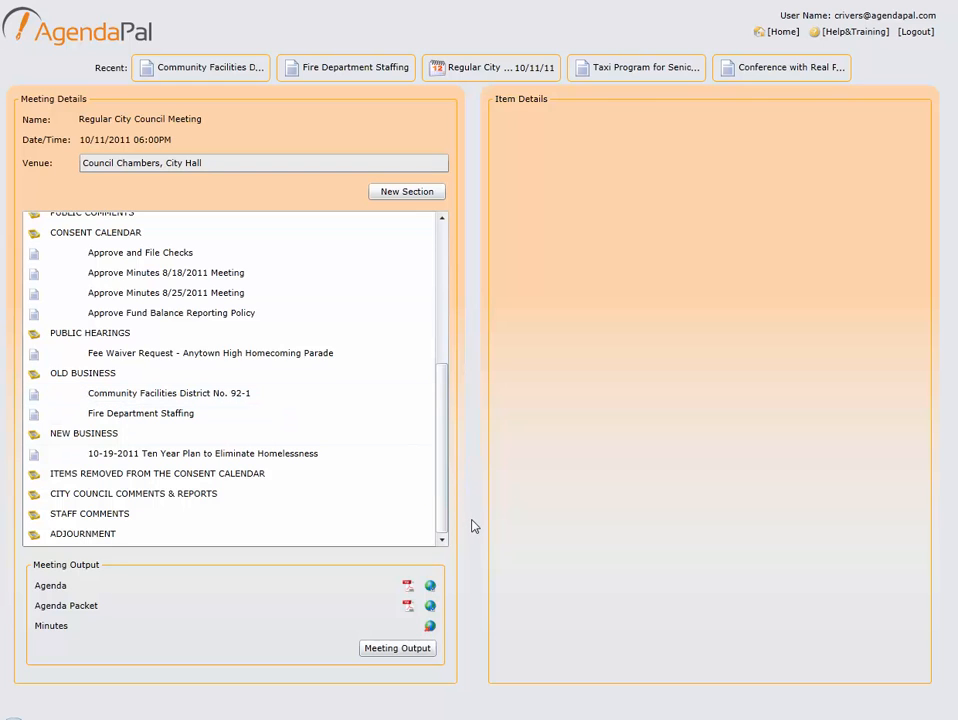
# Generate the meeting minutes document from Meeting Output's Create Minutes step
pyautogui.click(410, 656)
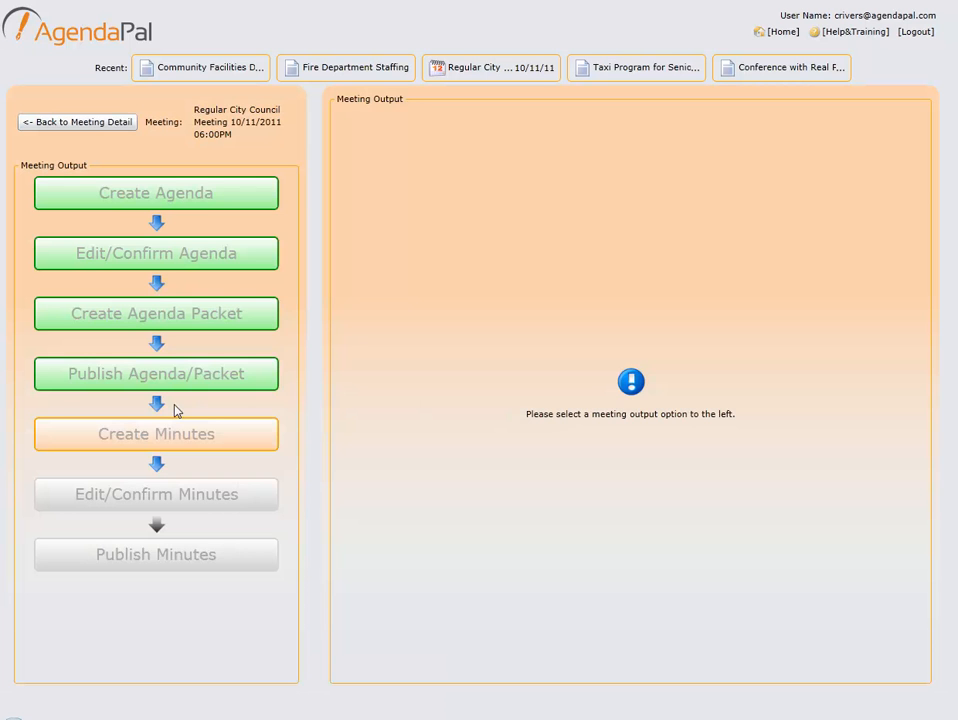
pyautogui.click(197, 441)
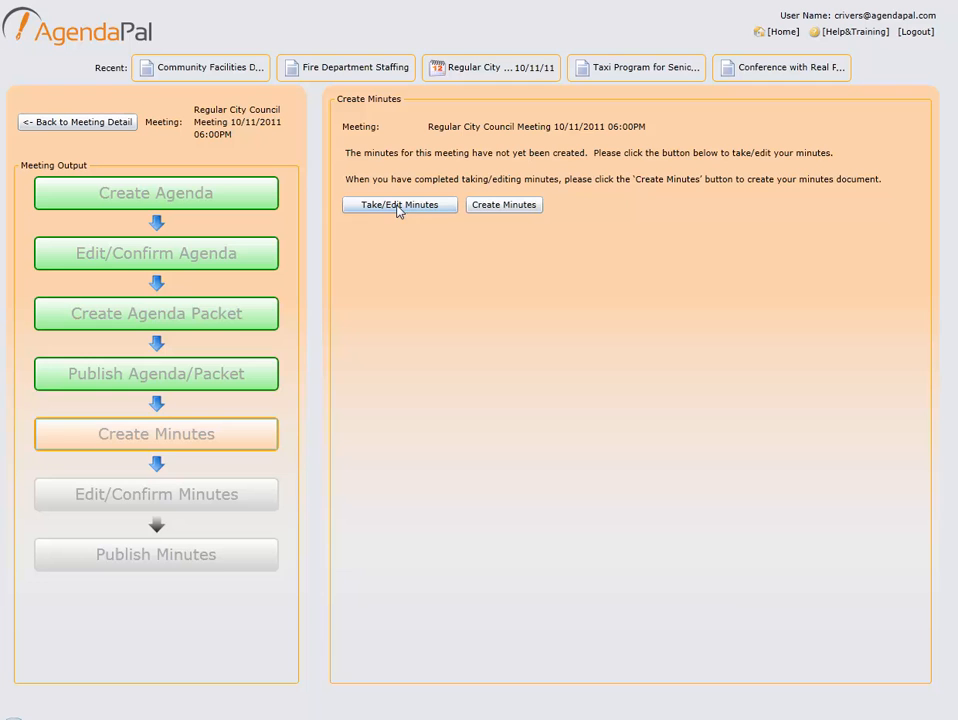
pyautogui.click(531, 206)
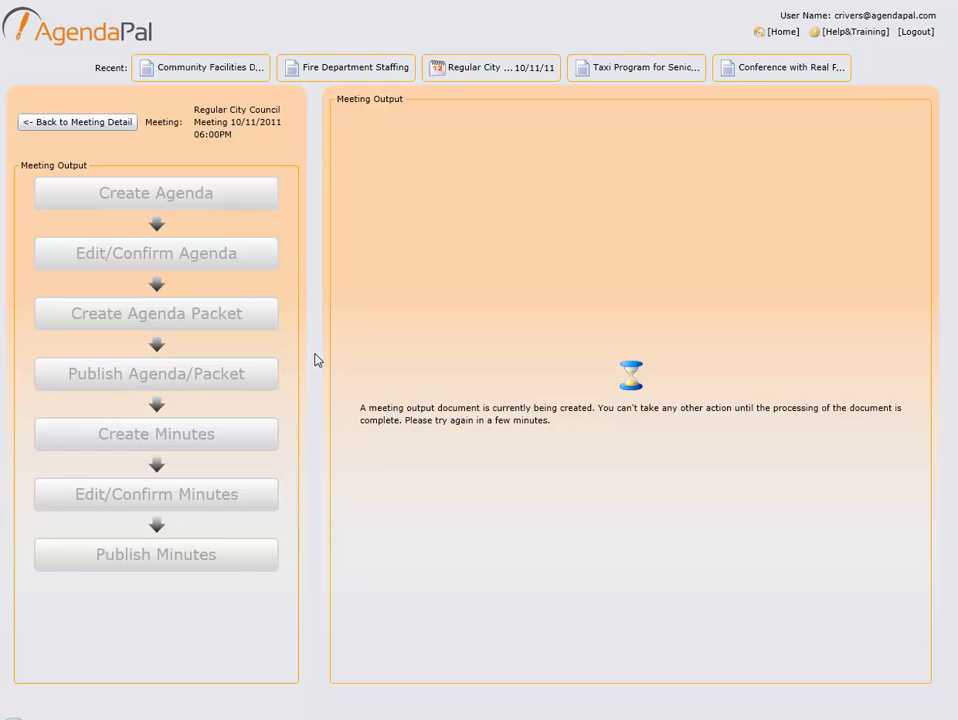
# Return to the meeting details and open the Edit/Confirm Minutes page
pyautogui.click(62, 122)
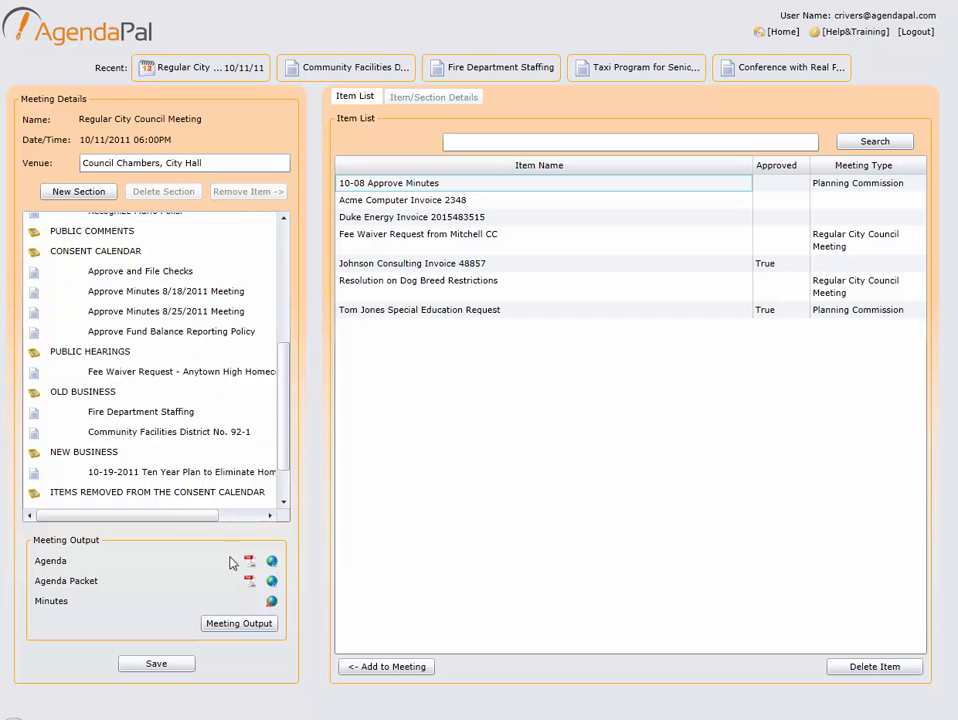
pyautogui.click(262, 625)
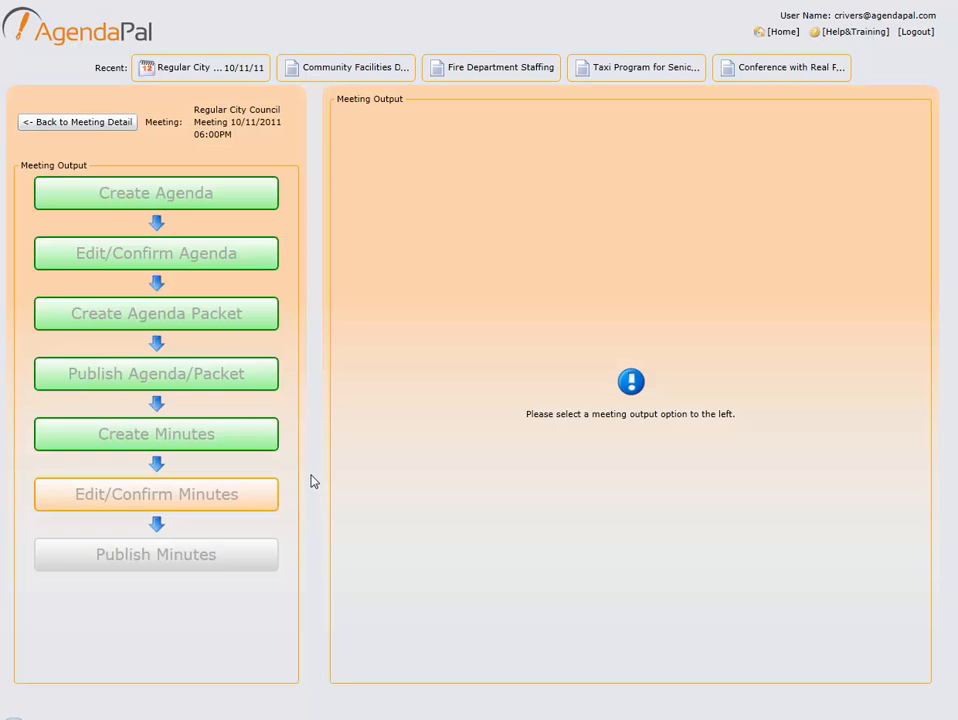
pyautogui.click(233, 502)
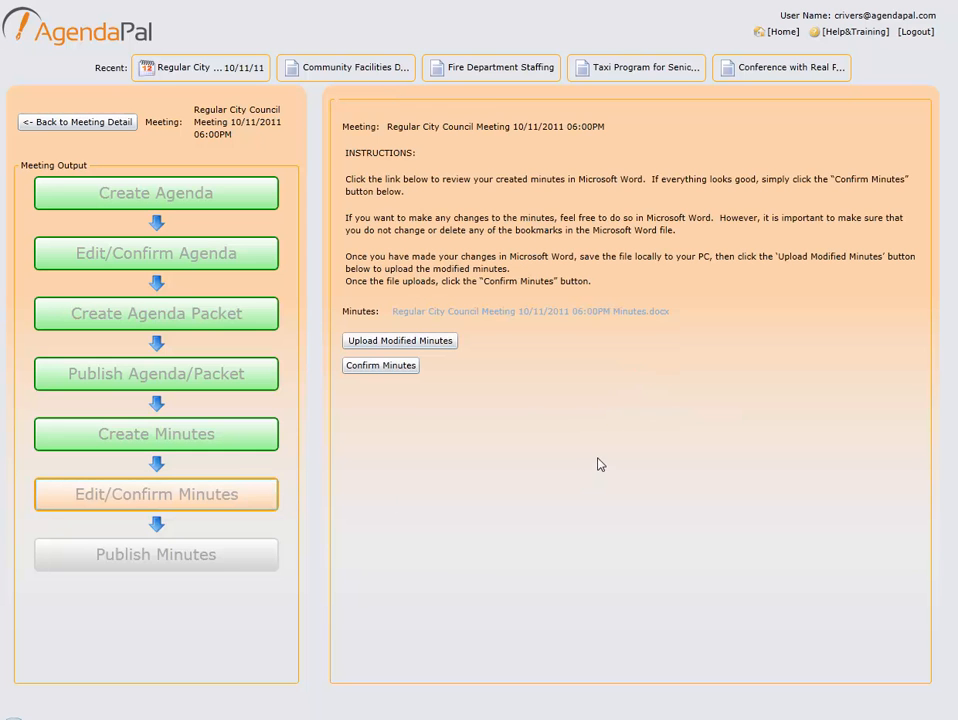
# Read the minutes .docx in Word down to page 5's Fire Department notes, then close Word
pyautogui.click(527, 312)
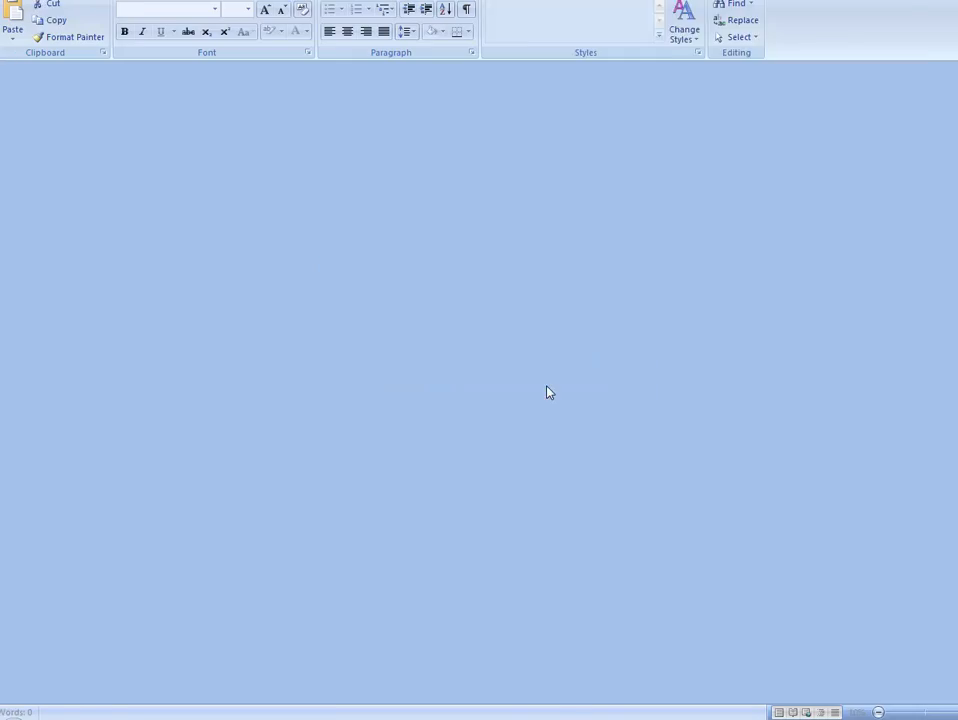
pyautogui.scroll(-20, 546, 386)
pyautogui.scroll(-20, 546, 386)
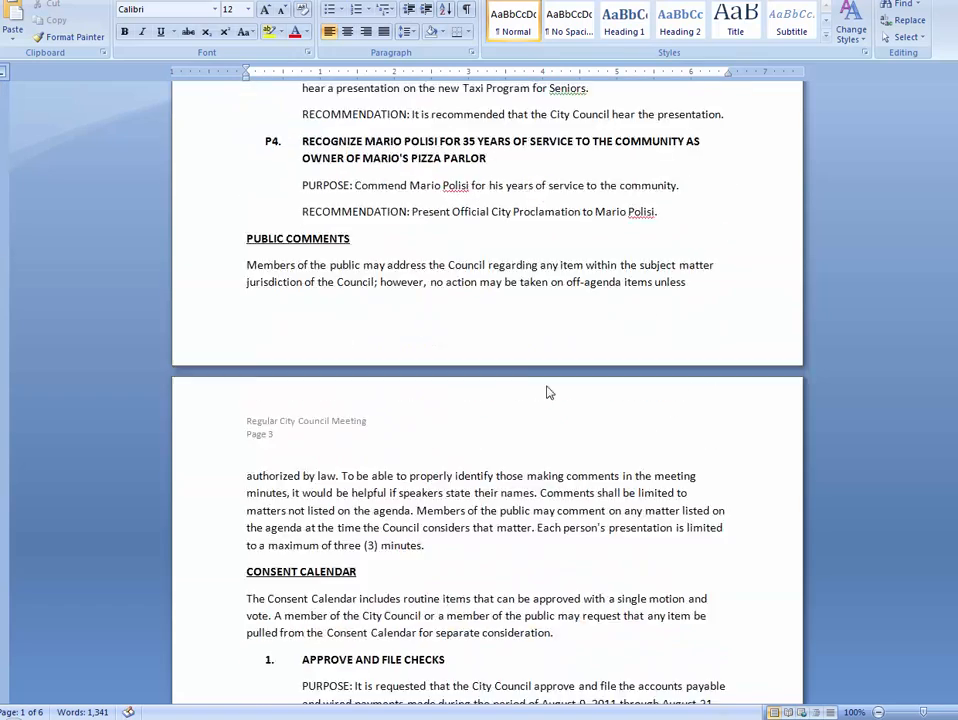
pyautogui.scroll(-15, 546, 390)
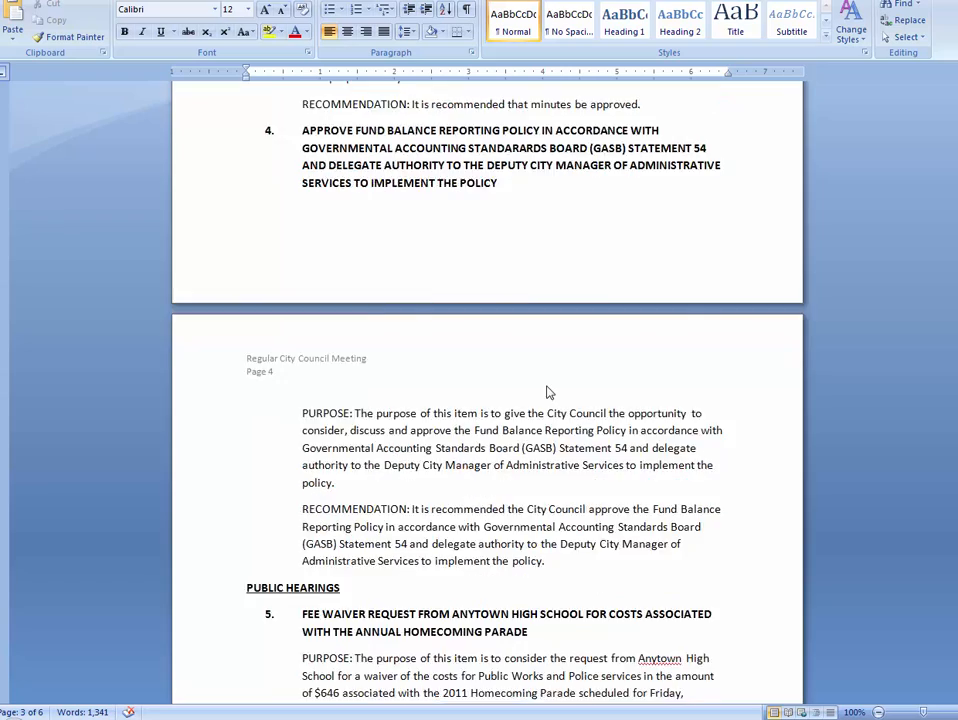
pyautogui.scroll(-1, 546, 388)
pyautogui.scroll(5, 546, 388)
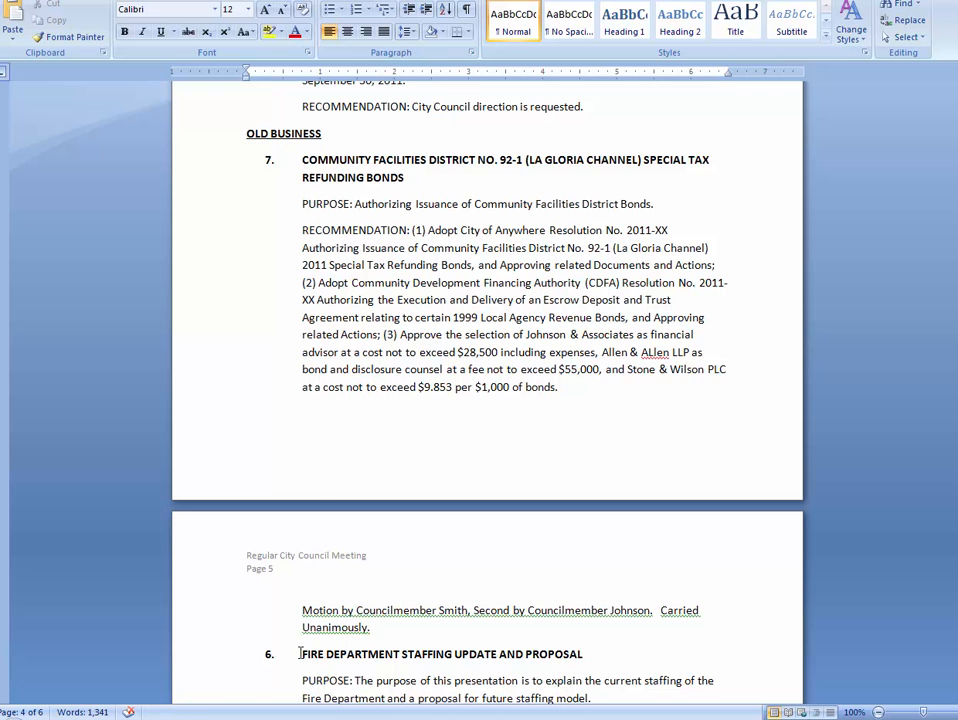
pyautogui.scroll(-3, 375, 383)
pyautogui.scroll(-1, 375, 380)
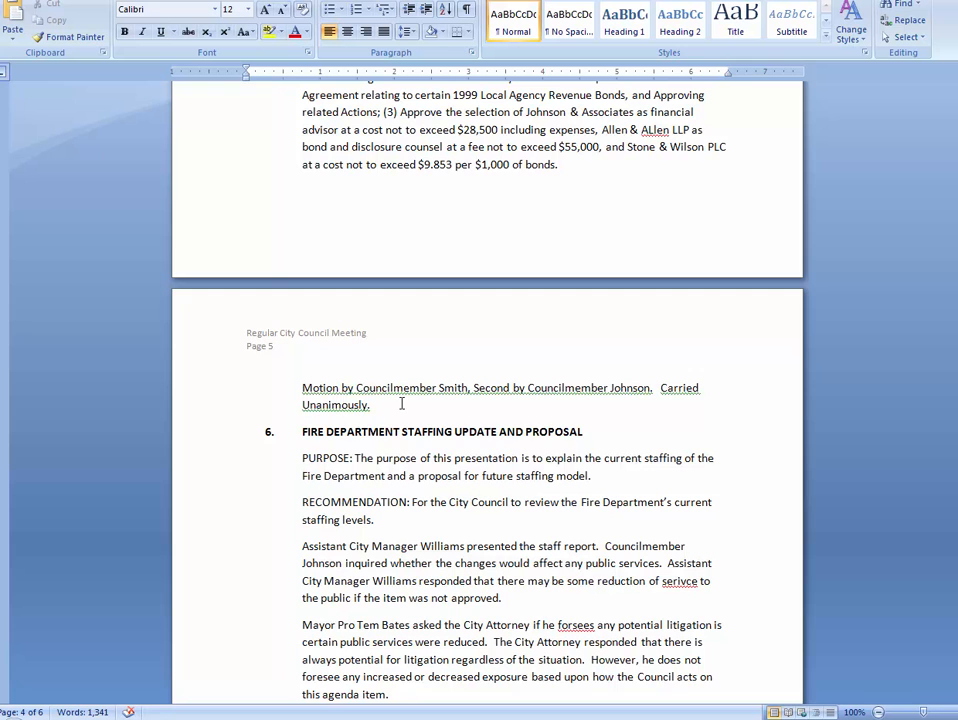
pyautogui.scroll(-4, 505, 470)
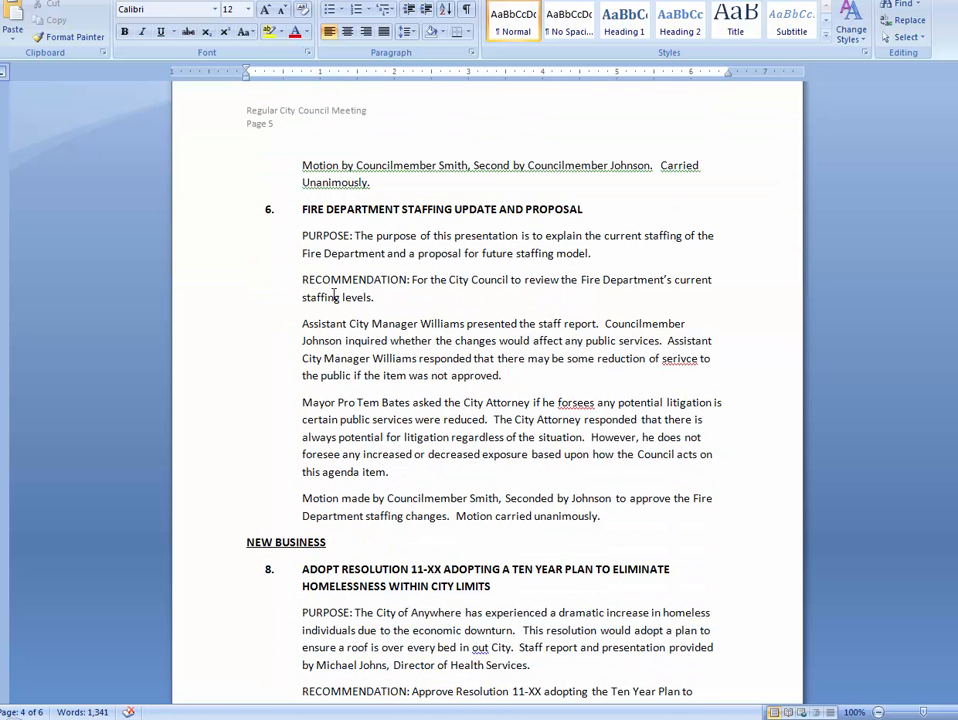
pyautogui.moveTo(302, 298); pyautogui.dragTo(606, 517)
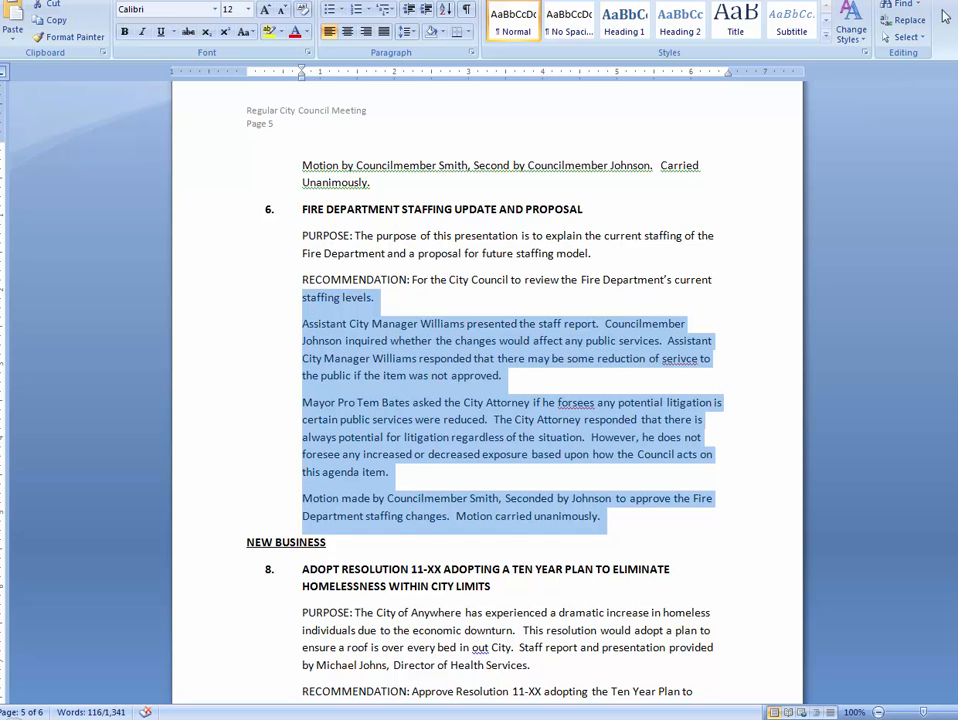
pyautogui.click(377, 318)
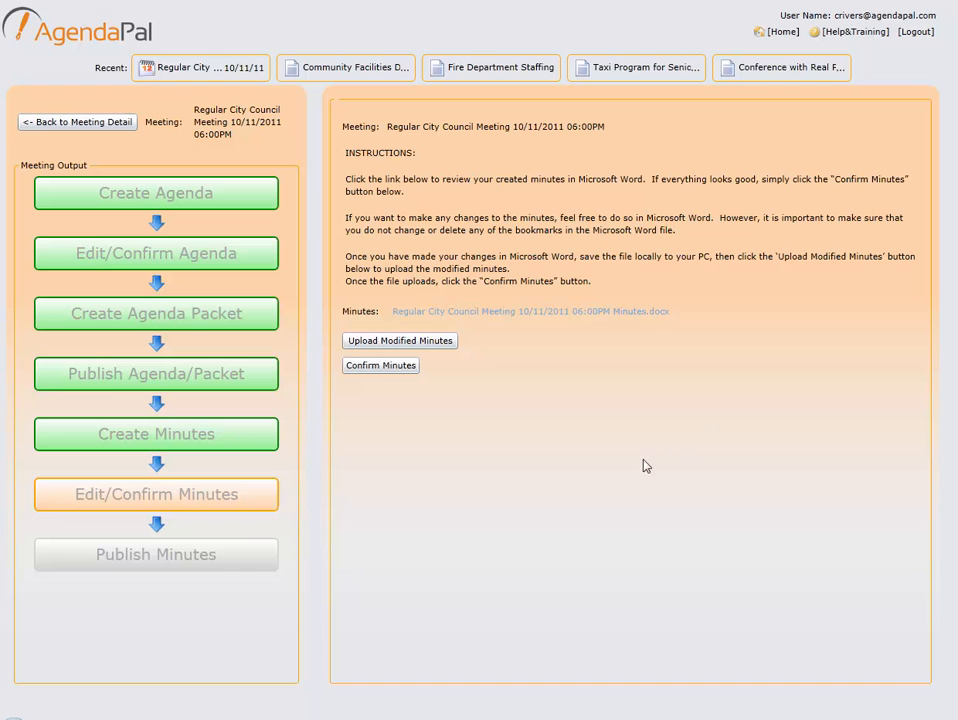
# Confirm the reviewed minutes and return to the meeting detail page
pyautogui.click(390, 367)
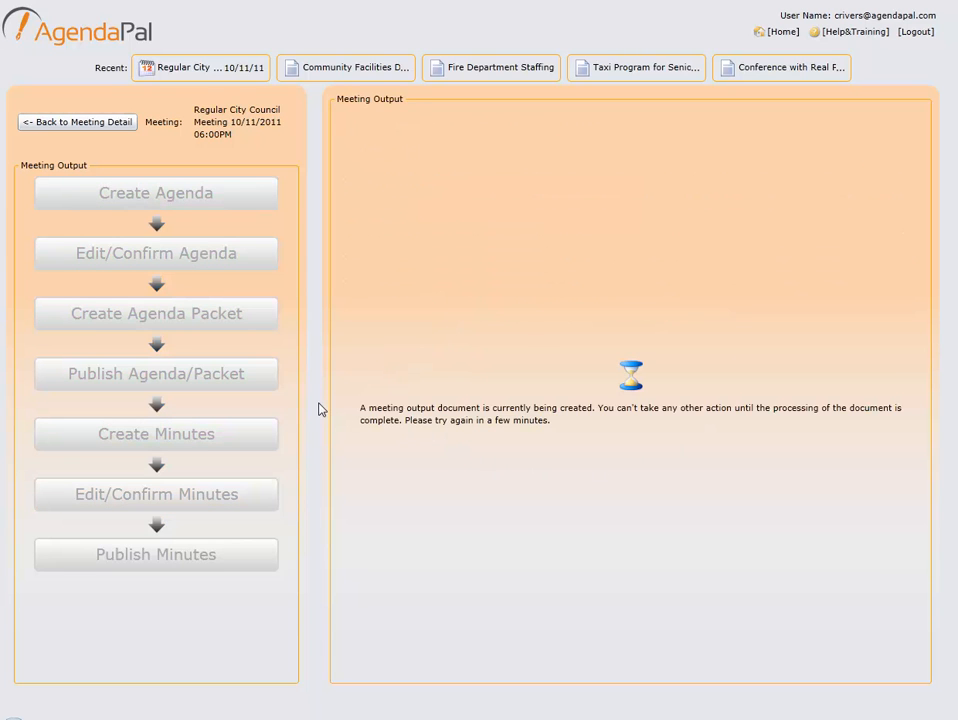
pyautogui.click(120, 127)
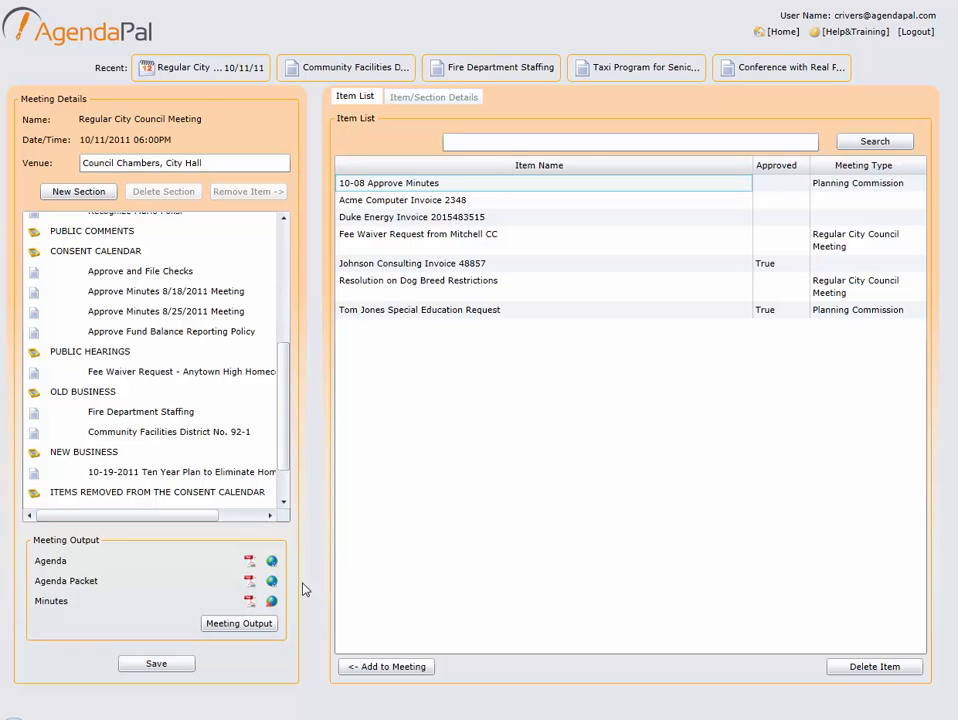
# Publish the confirmed minutes to the City of Anywhere website via Publish Minutes
pyautogui.click(265, 626)
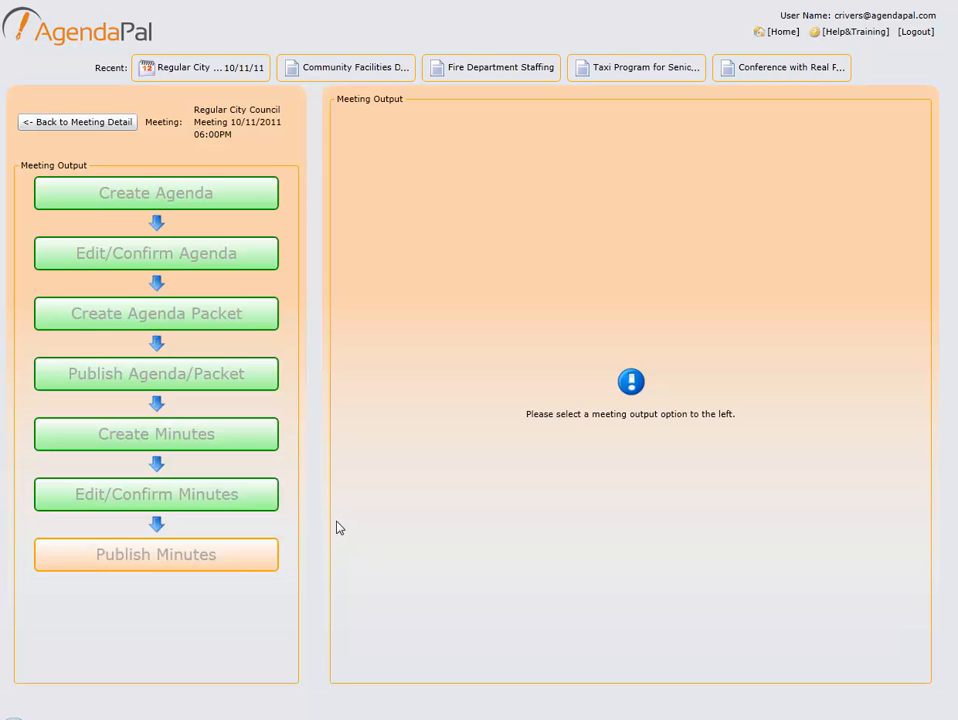
pyautogui.click(198, 565)
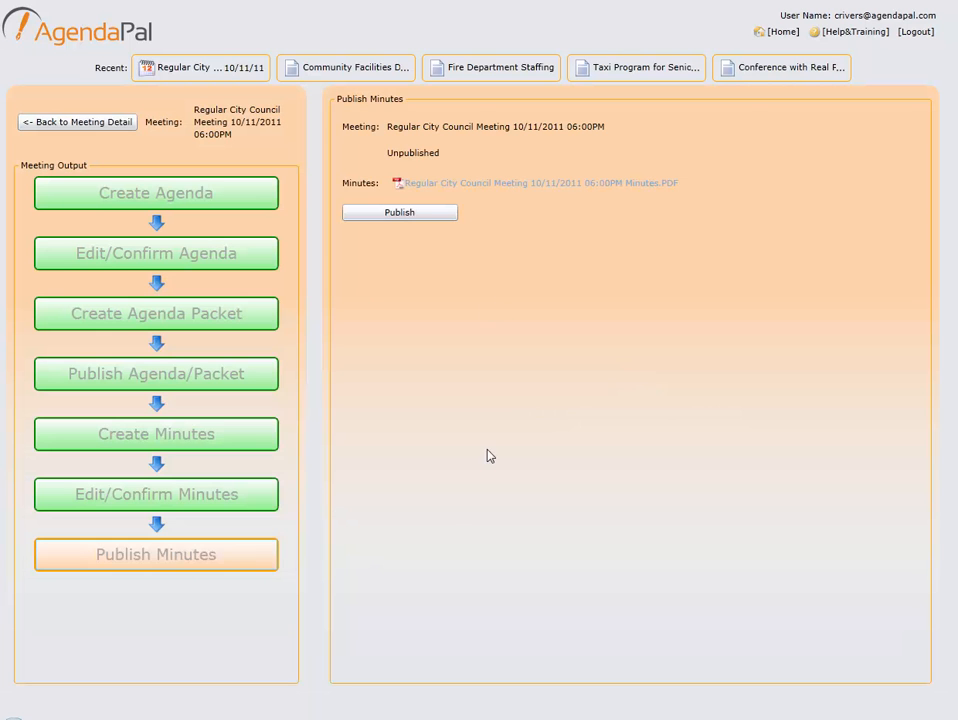
pyautogui.click(407, 215)
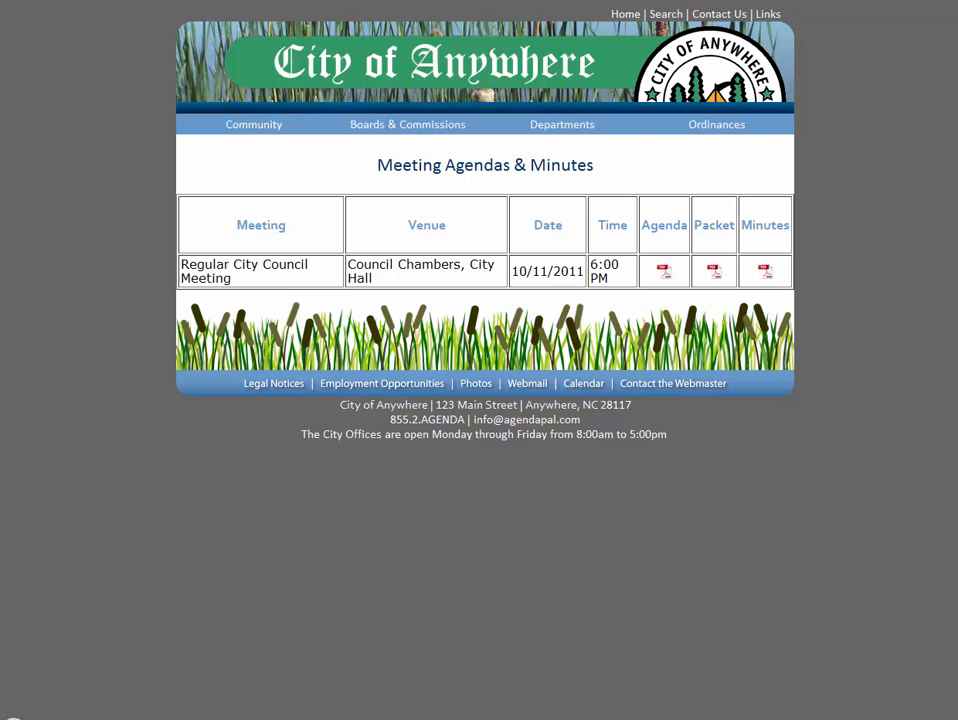
# Open the meeting's Minutes PDF and highlight the Fire Department Staffing discussion on page 5
pyautogui.click(768, 279)
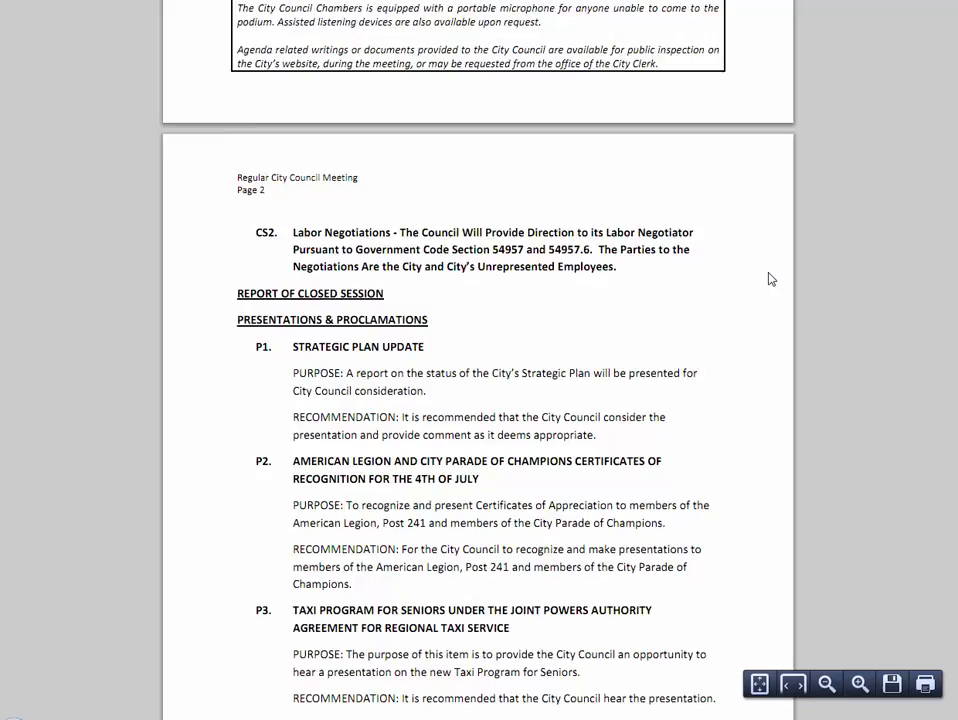
pyautogui.scroll(-10, 768, 279)
pyautogui.scroll(-12, 770, 280)
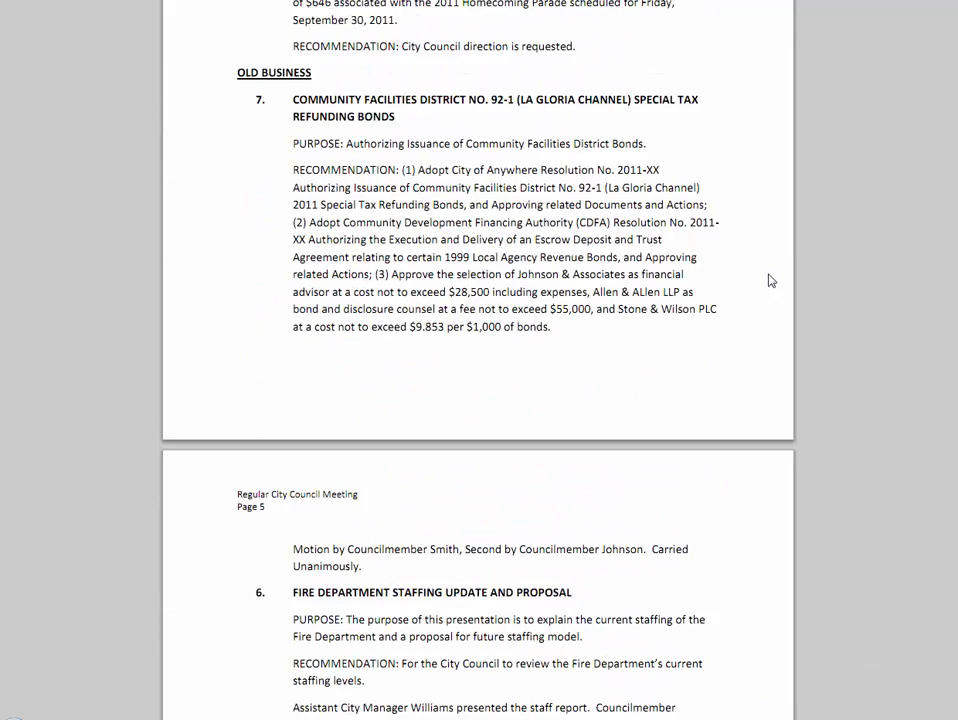
pyautogui.scroll(-6, 770, 280)
pyautogui.scroll(7, 770, 280)
pyautogui.scroll(-6, 770, 280)
pyautogui.scroll(2, 770, 280)
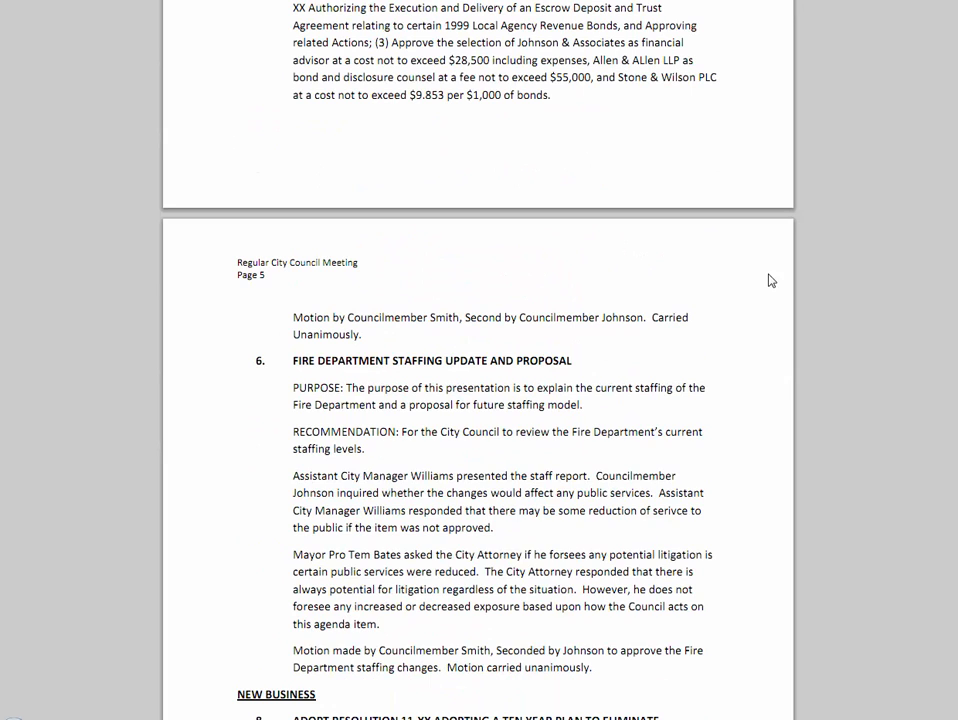
pyautogui.moveTo(341, 478); pyautogui.dragTo(509, 667)
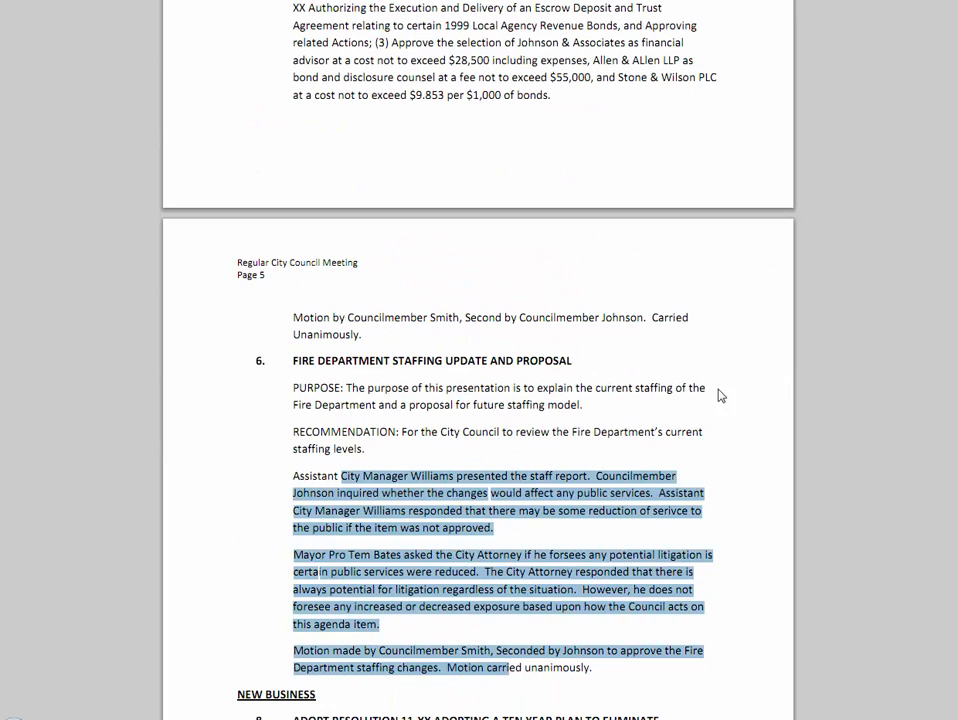